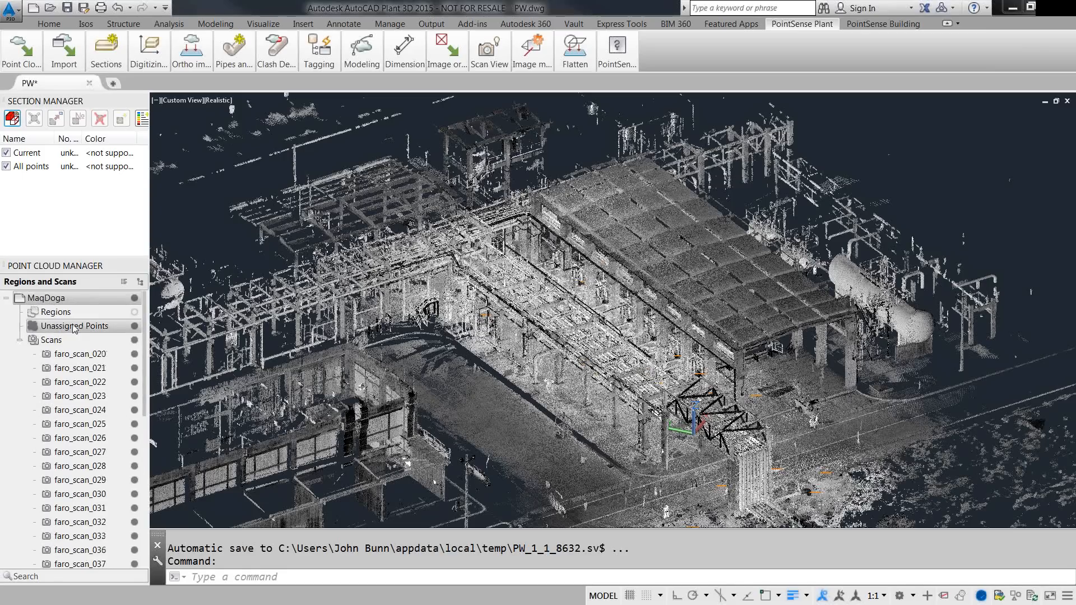
- Isolate faro_scan_033 in the MaqDoga point cloud so that only its points are shown
left_click(82, 537)
right_click(82, 537)
left_click(139, 472)
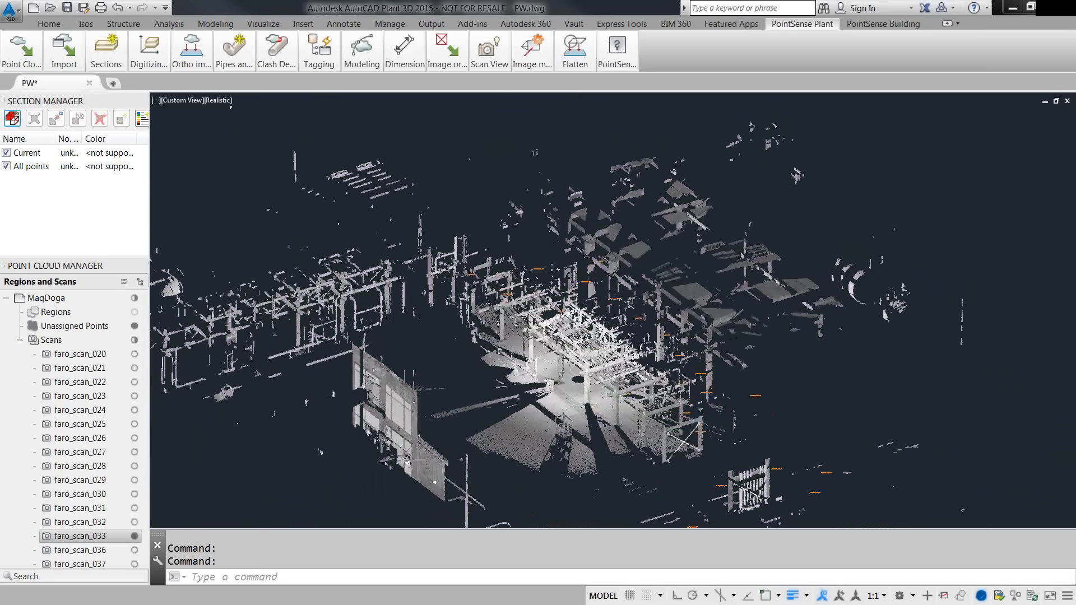
scroll(577, 348, "up", 10)
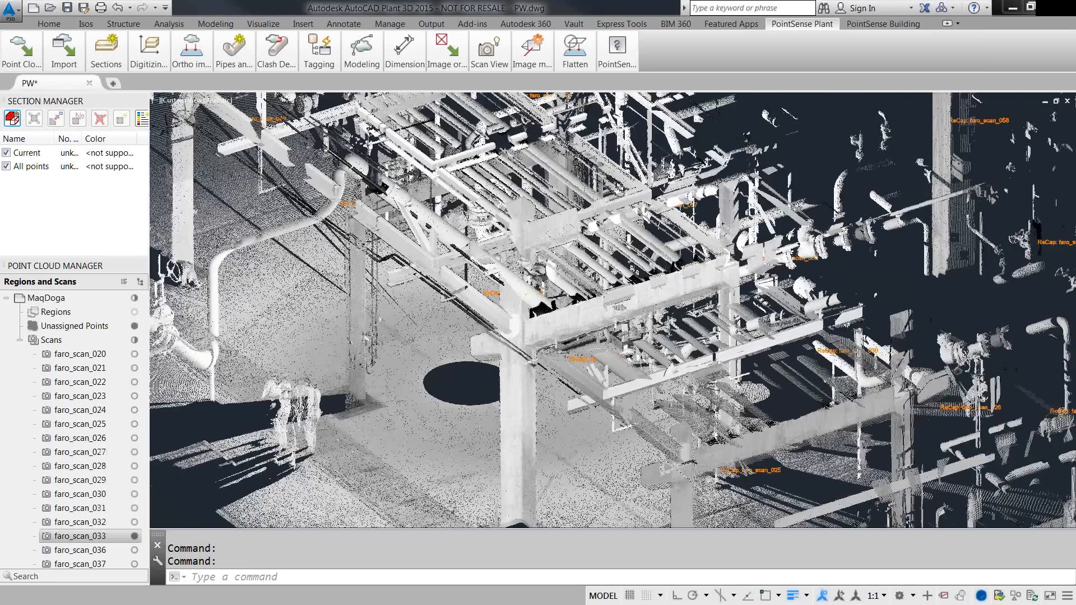
scroll(570, 348, "down", 10)
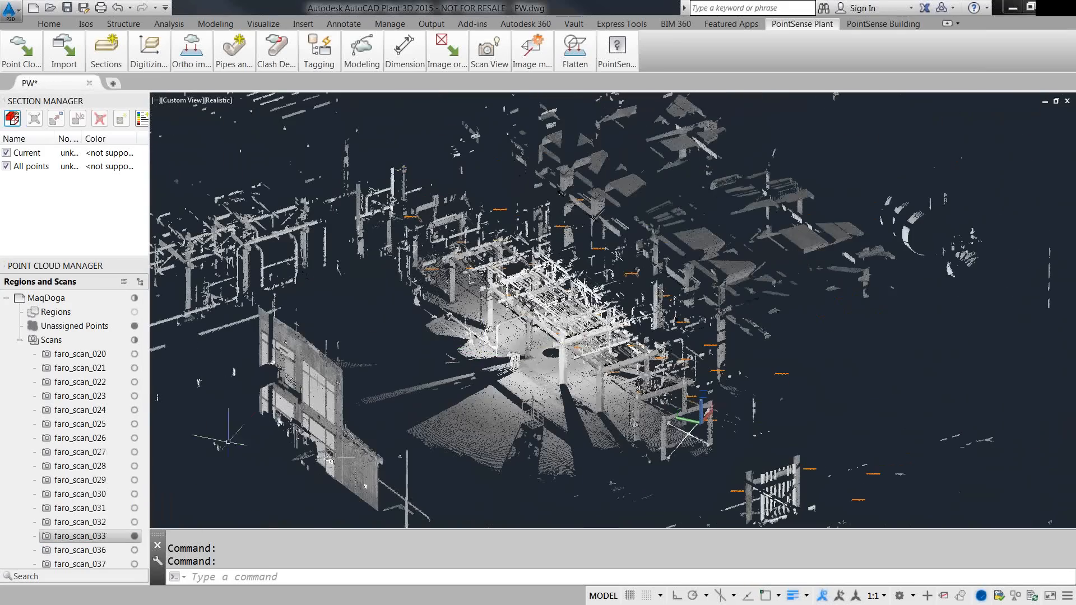
- Navigate to the scan view of faro_scan_033 and look around from its scanner position
right_click(107, 535)
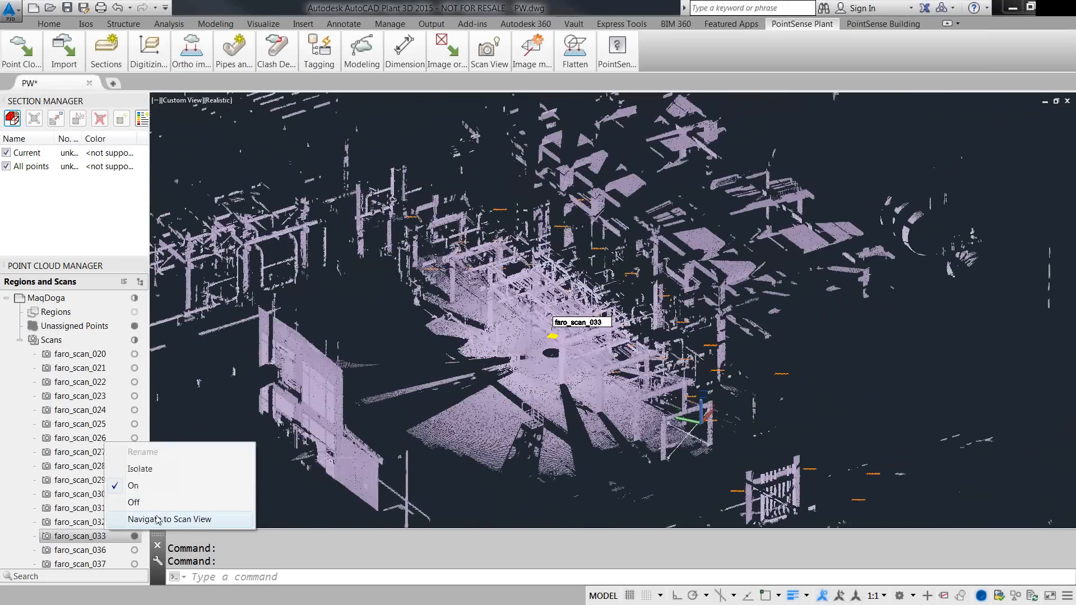
left_click(158, 519)
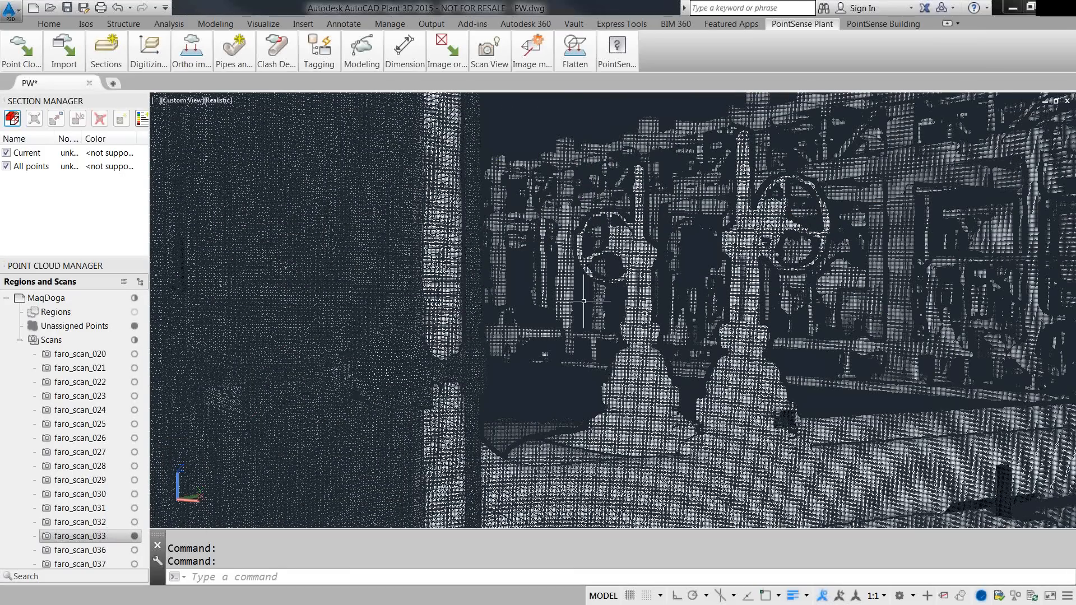
scroll(566, 276, "down", 5)
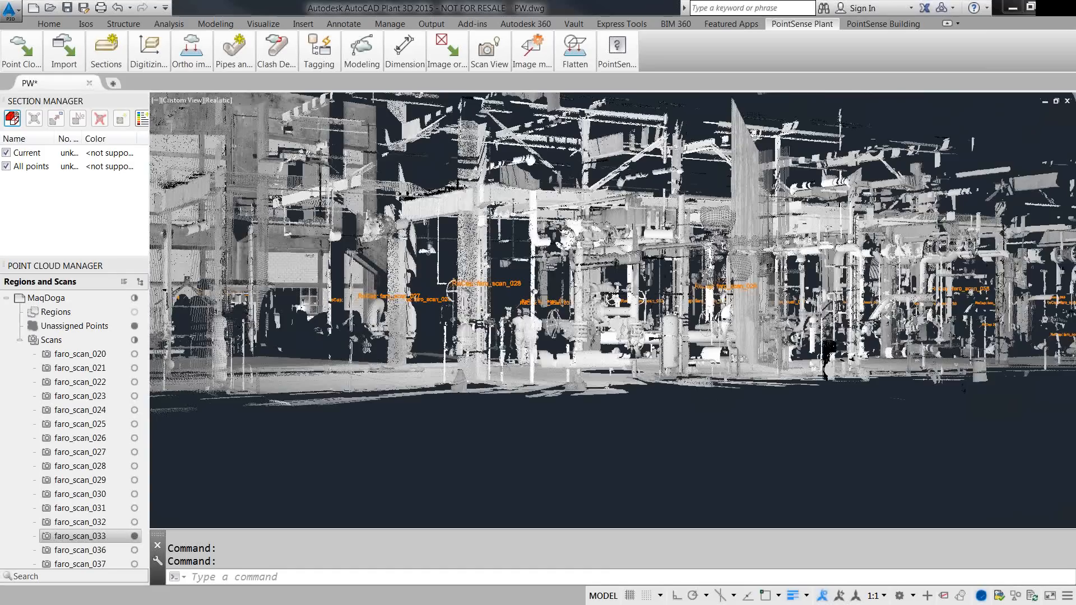
scroll(568, 261, "up", 5)
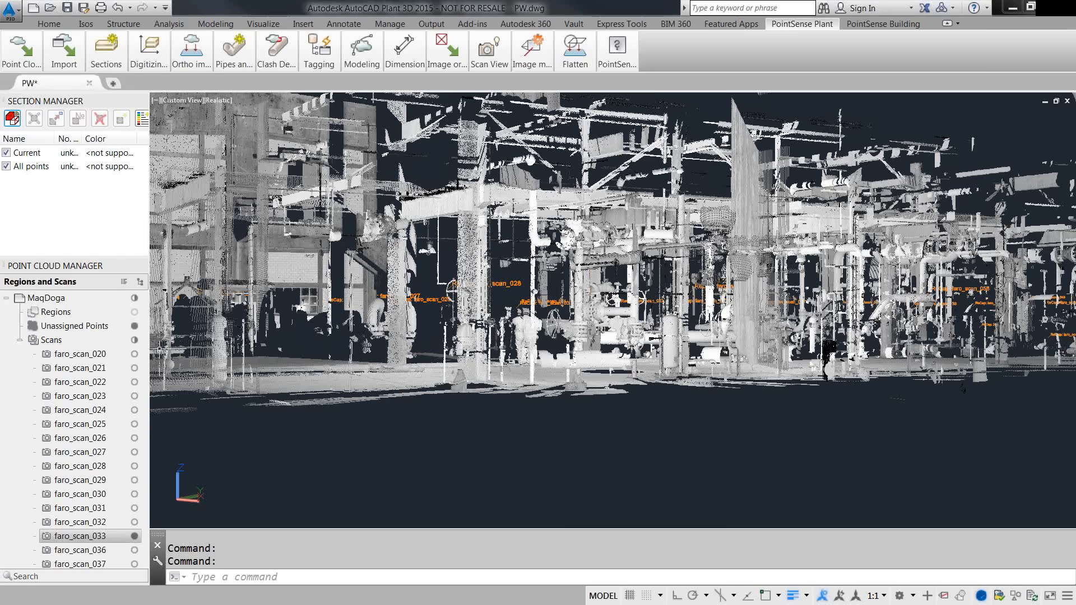
- Hide both the Current and All points sections, viewing the scan labels from above
left_click(6, 166)
middle_click_drag(558, 226, 595, 289, "shift")
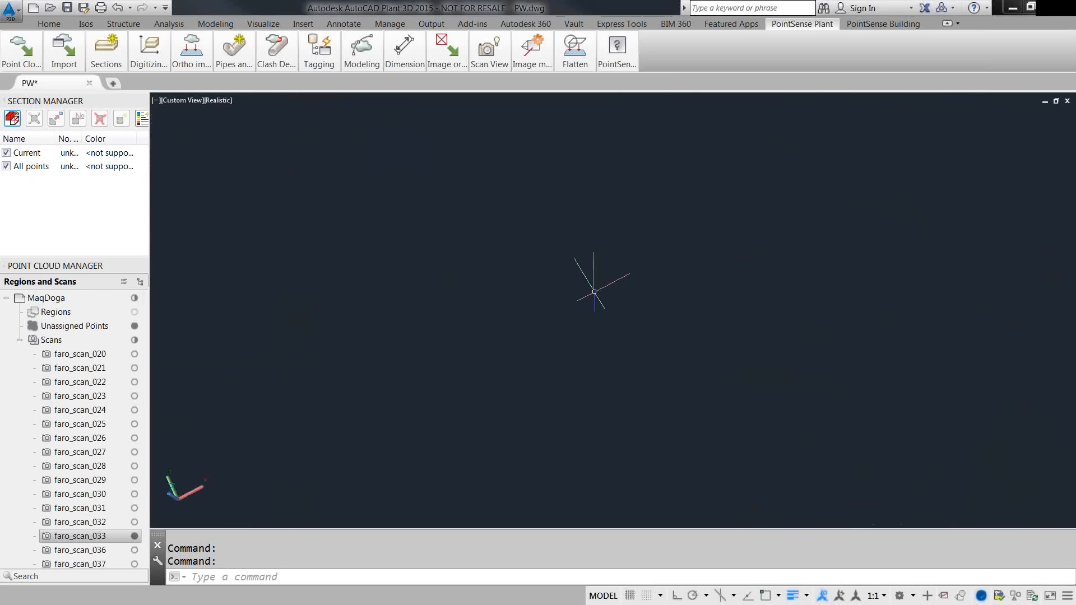
left_click(6, 152)
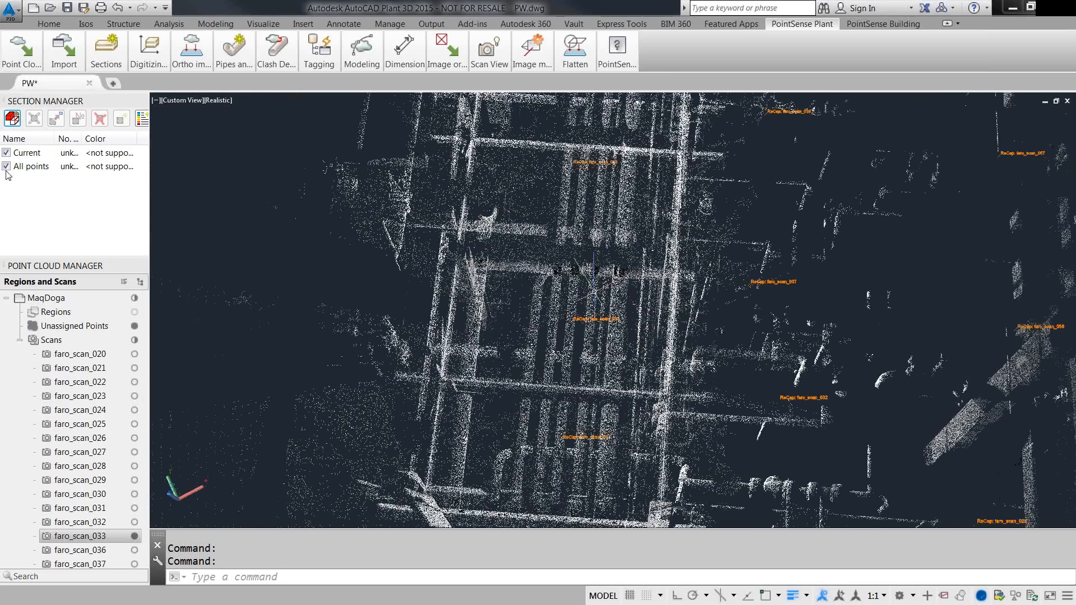
left_click(7, 166)
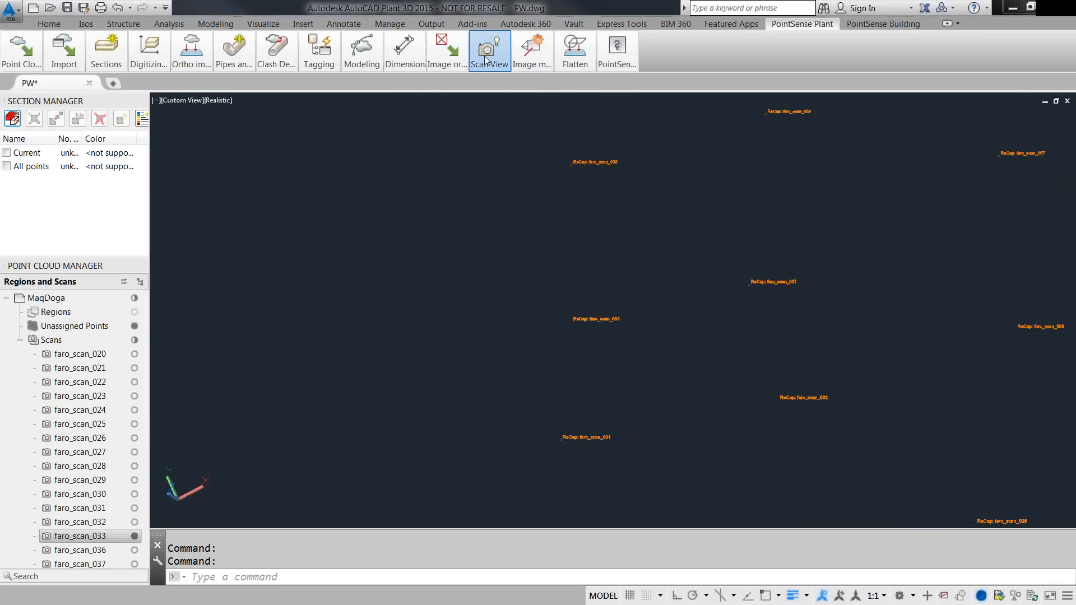
- Turn Scan Nav on, choose the faro_scan_033 label and accept isolating that scan
mouse_move(489, 56)
left_click(491, 114)
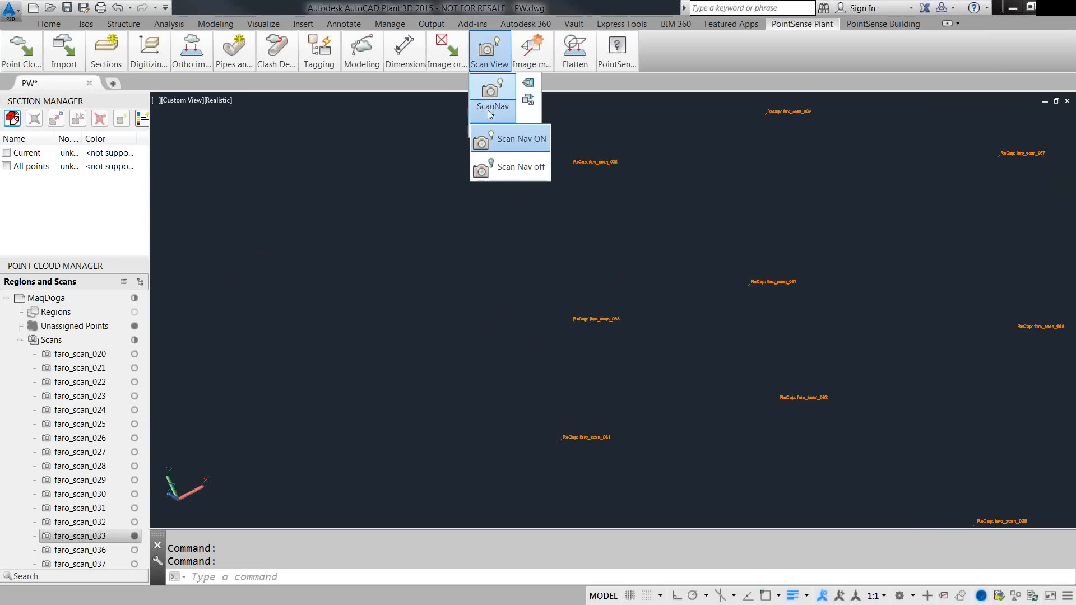
left_click(501, 140)
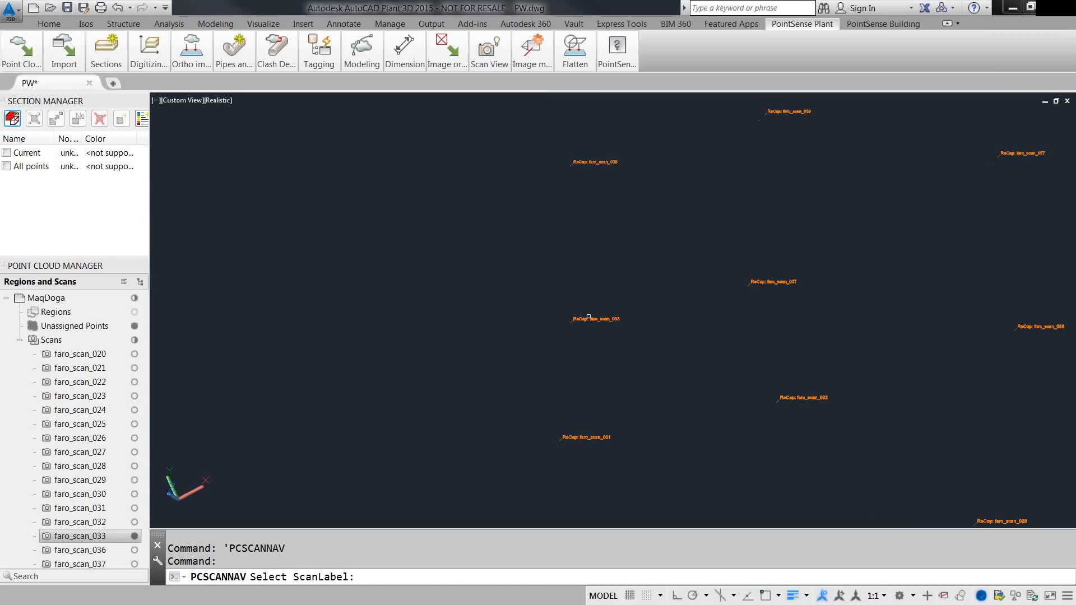
left_click(581, 319)
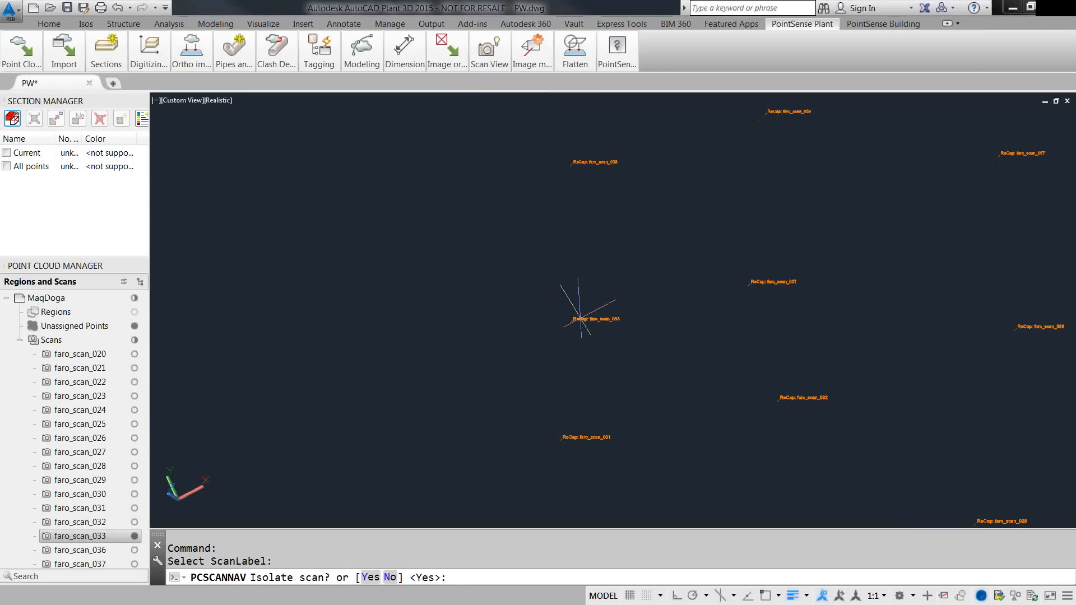
key("Return")
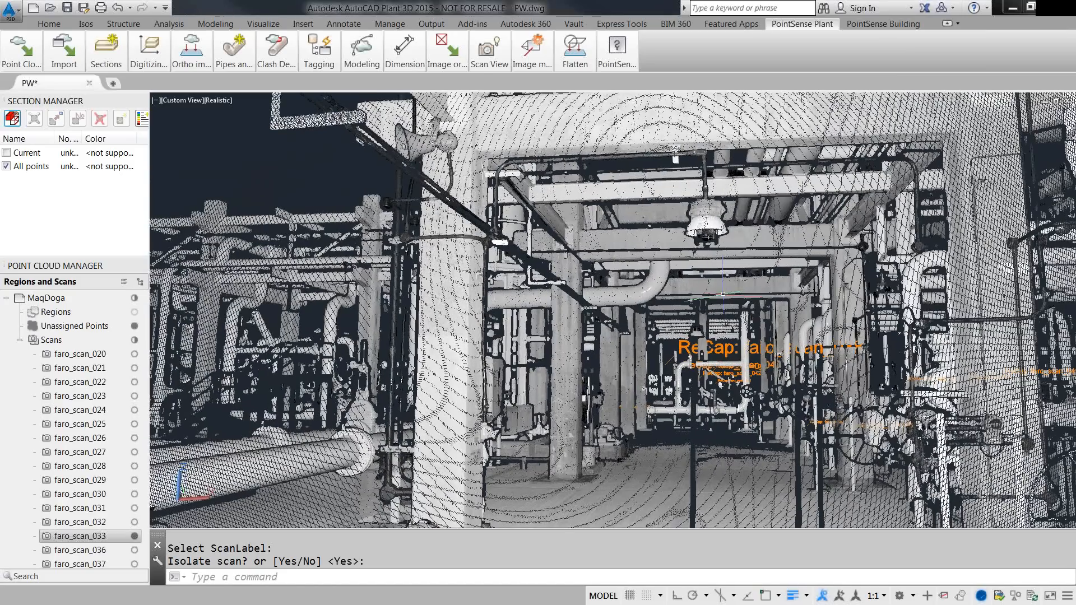
- Switch off all scan labels and look around the scan to the large pipe beside the two handwheel valves
left_click(489, 51)
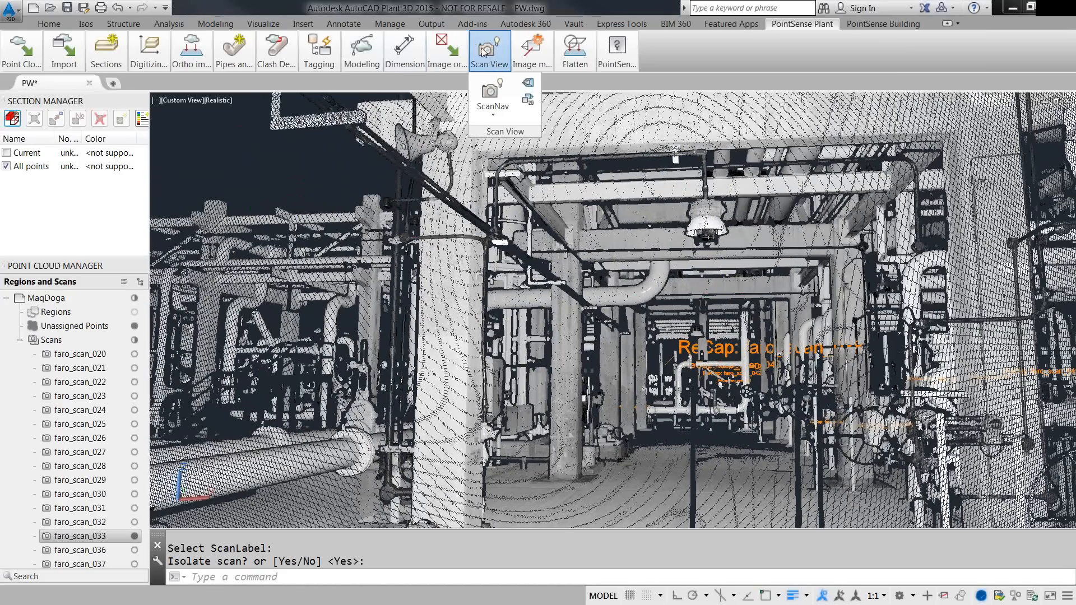
left_click(524, 98)
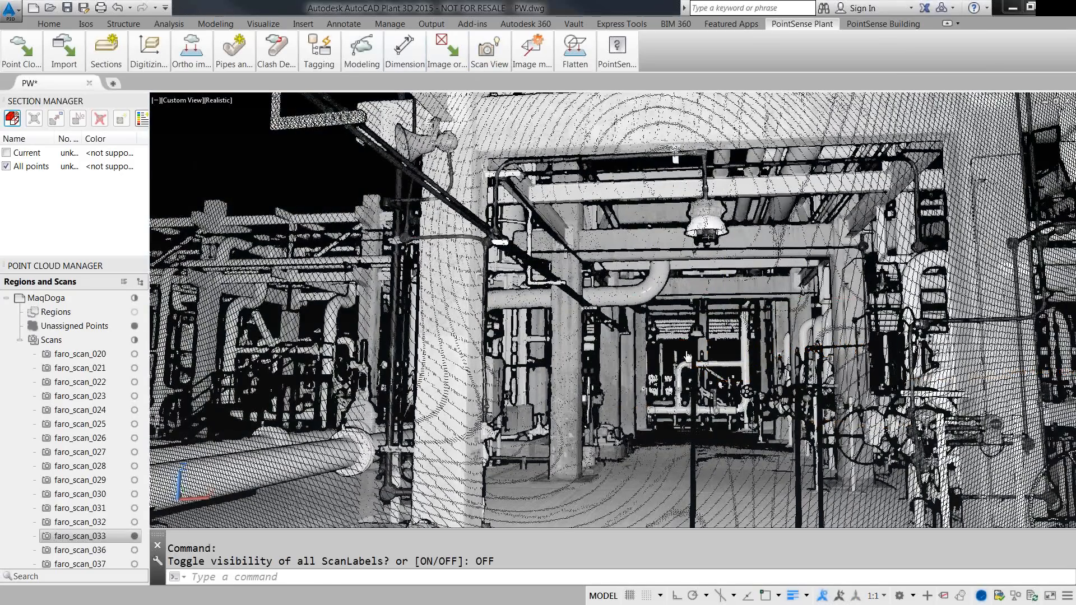
middle_click_drag(688, 356, 740, 391)
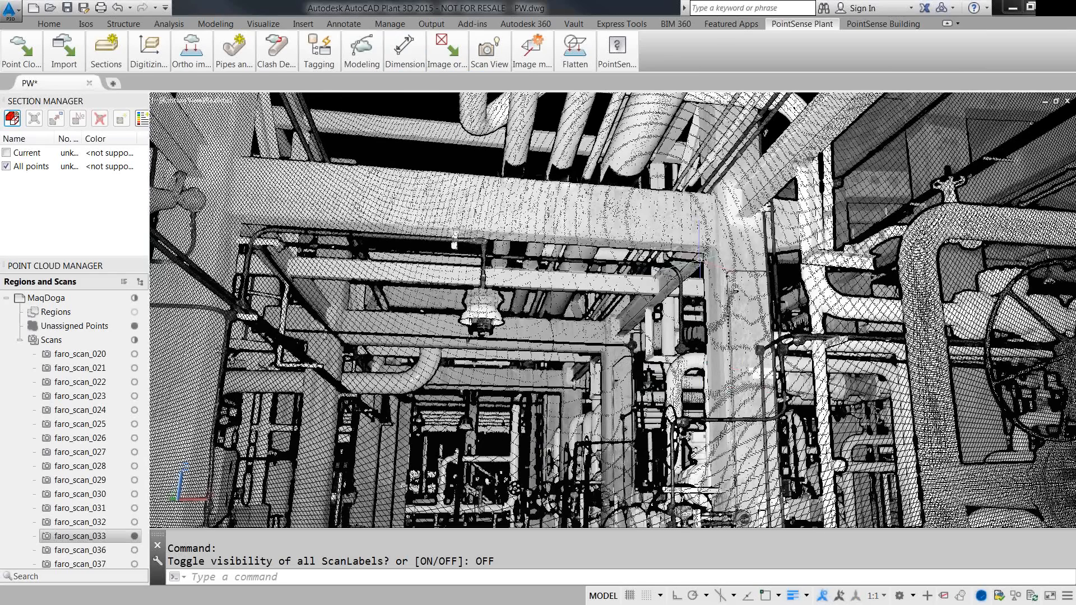
scroll(700, 260, "down", 2)
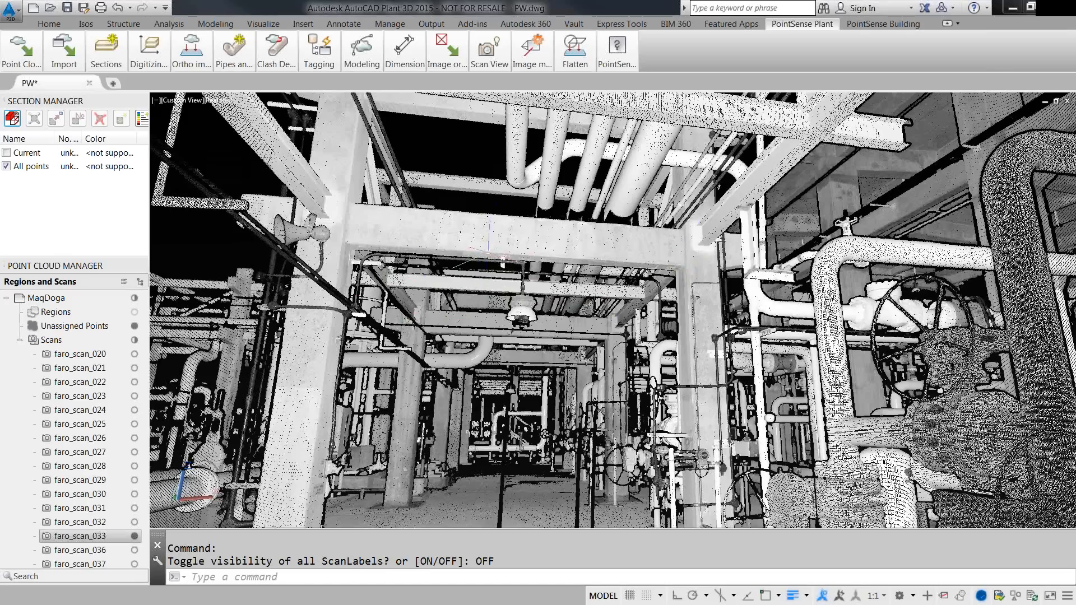
middle_click_drag(421, 350, 543, 302)
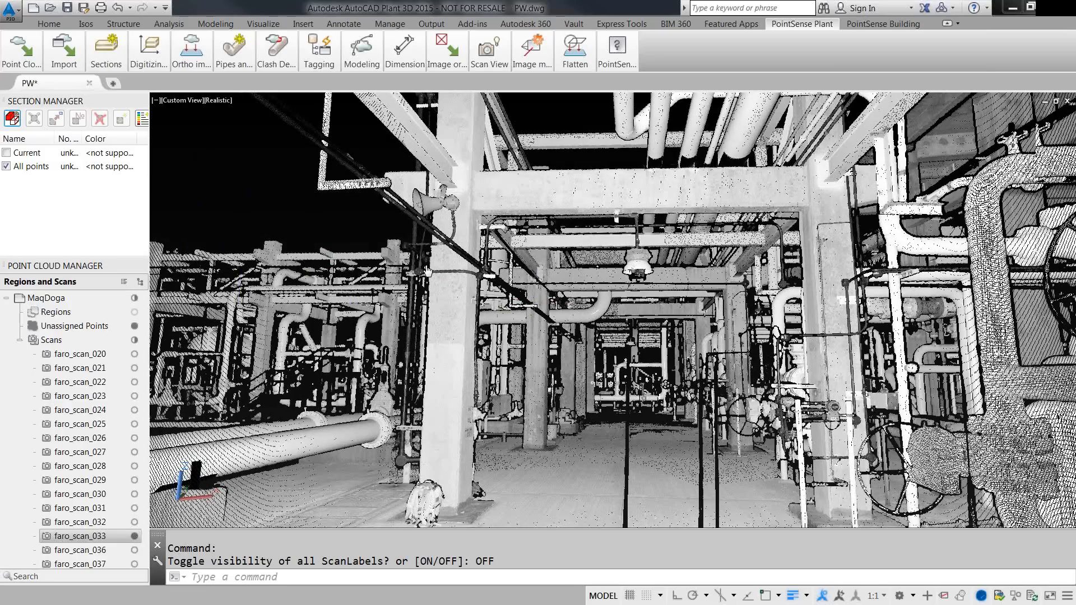
middle_click_drag(260, 337, 514, 232)
- Examine the available catalogs in the Kubit Plant Model and accept it with CS150 as current catalog and active set
mouse_move(224, 53)
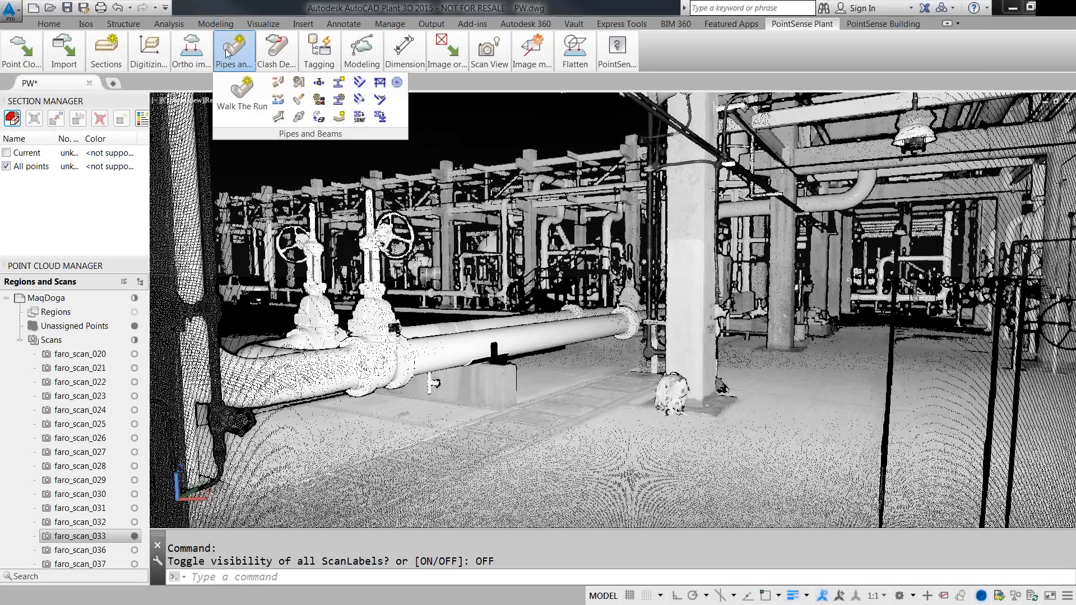
left_click(306, 100)
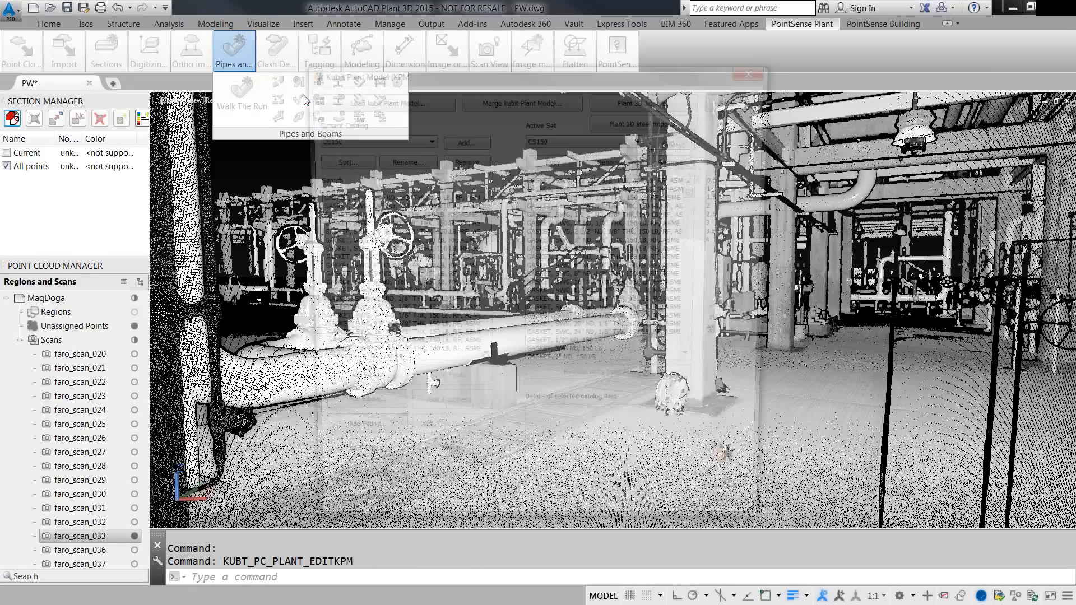
left_click(396, 140)
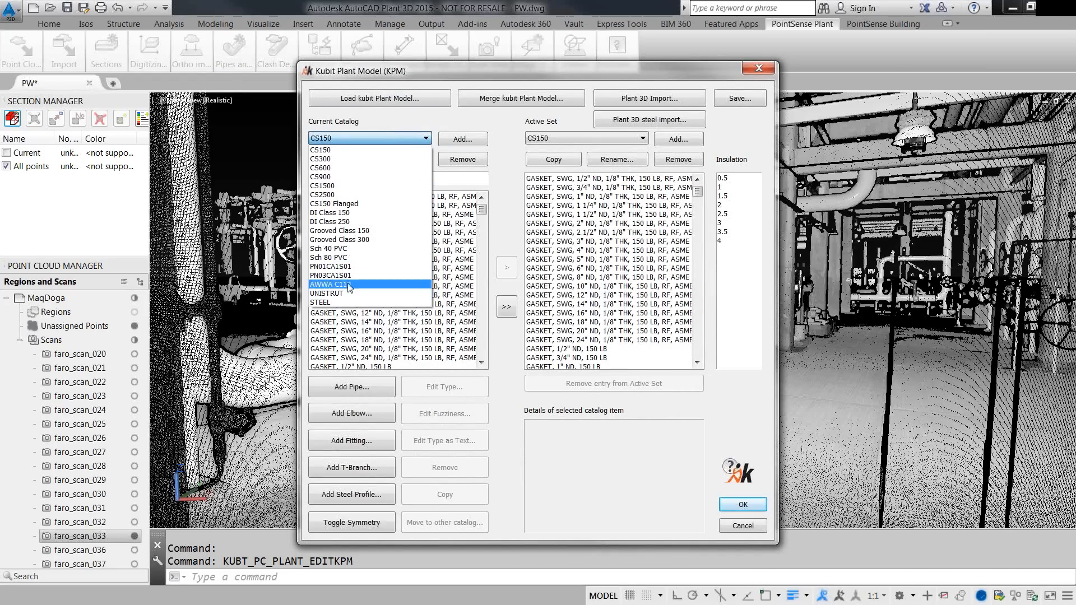
left_click(510, 360)
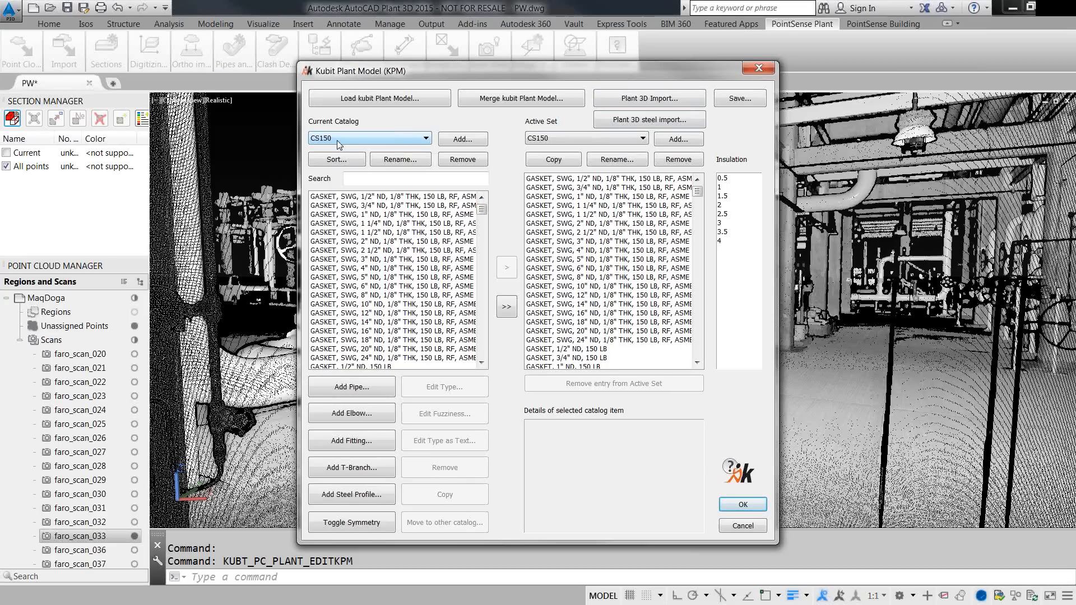
left_click(751, 506)
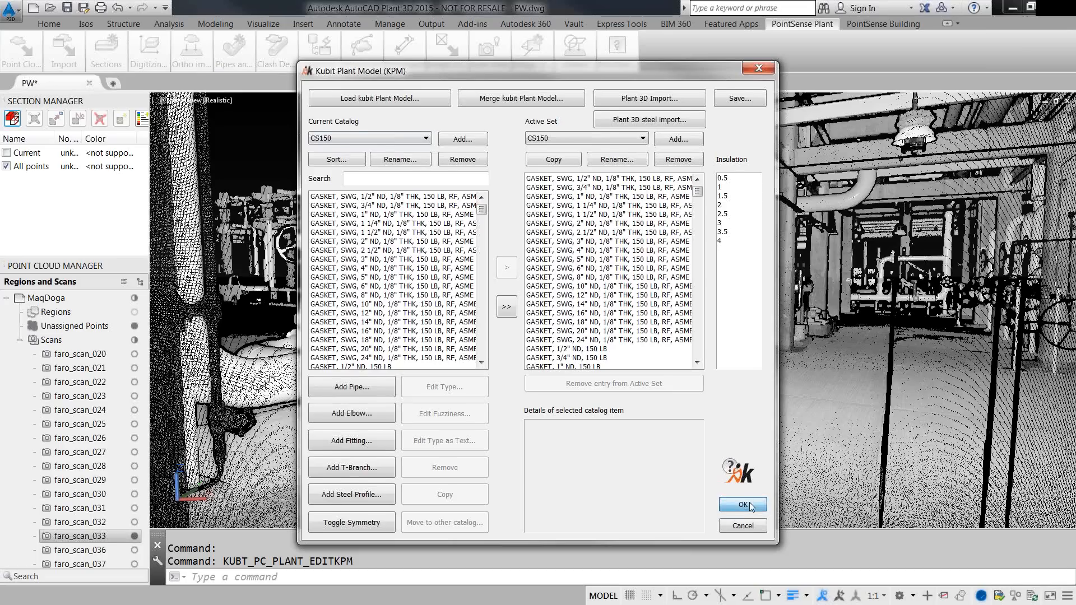
- Find a new run with Walk The Run from two points on the large pipe, using PIPE, SEAMLESS, 16" ND, PE, ASME B36.10
mouse_move(227, 63)
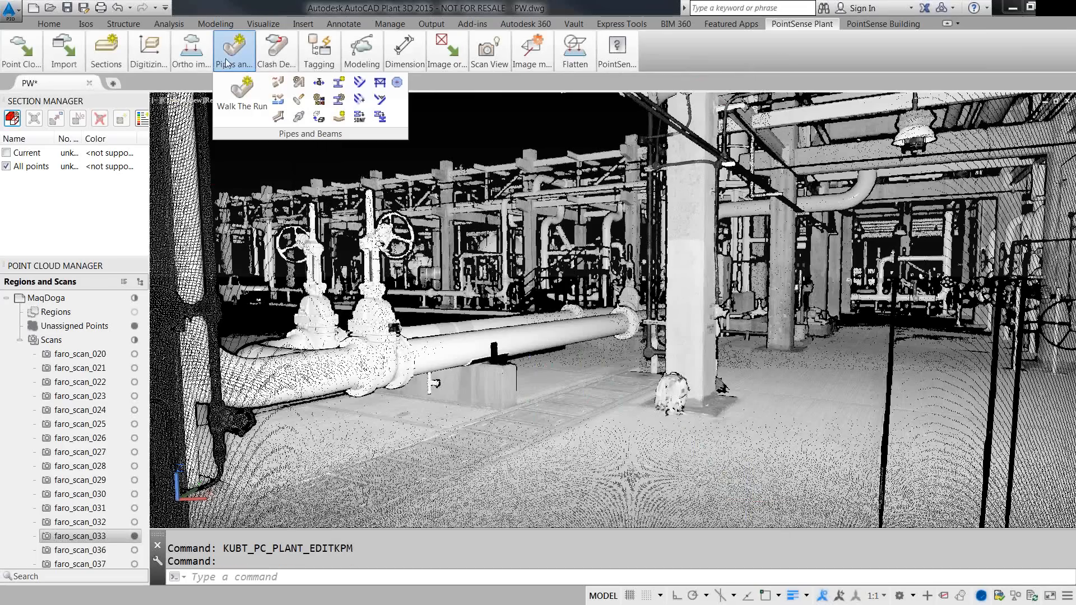
left_click(240, 109)
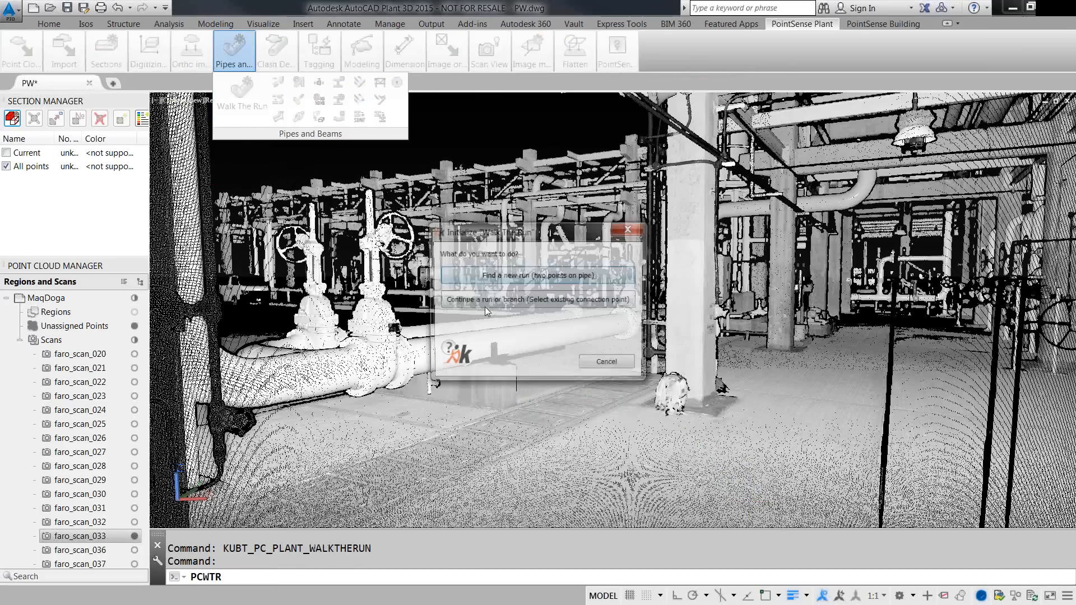
left_click(538, 279)
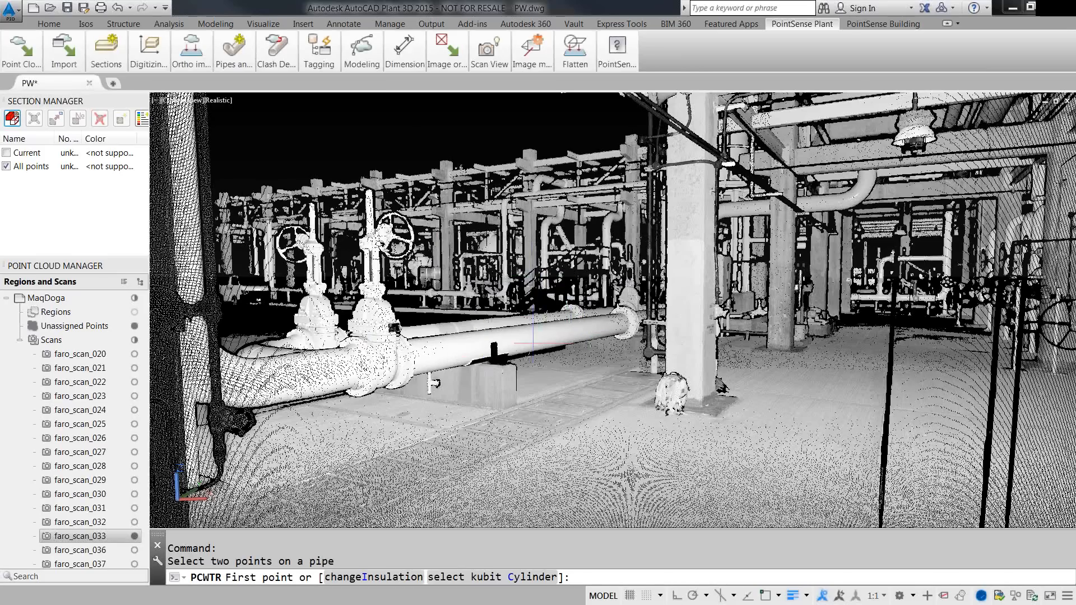
left_click(510, 344)
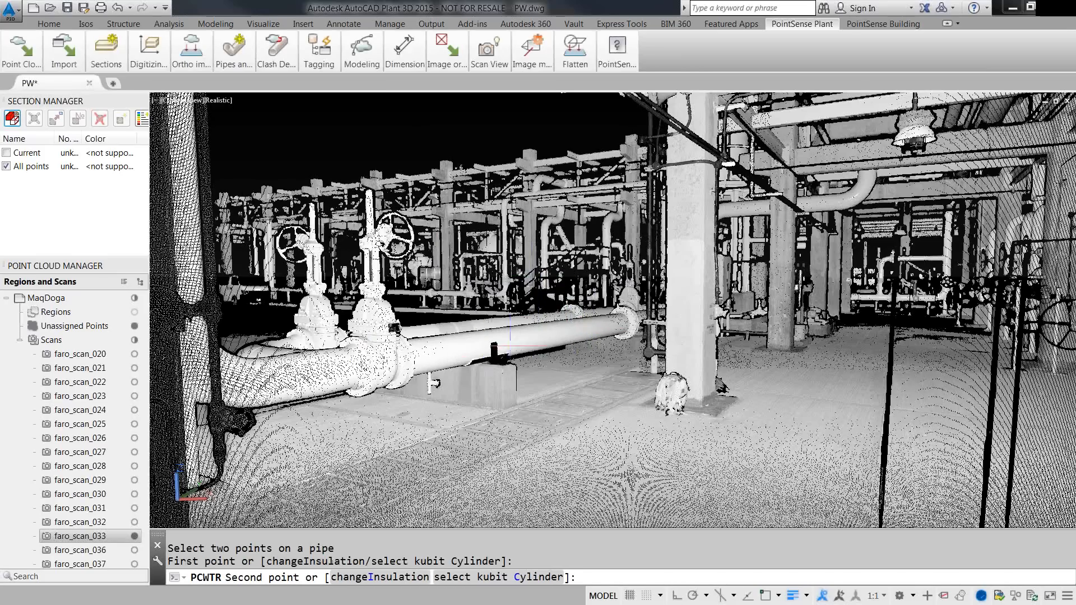
left_click(452, 356)
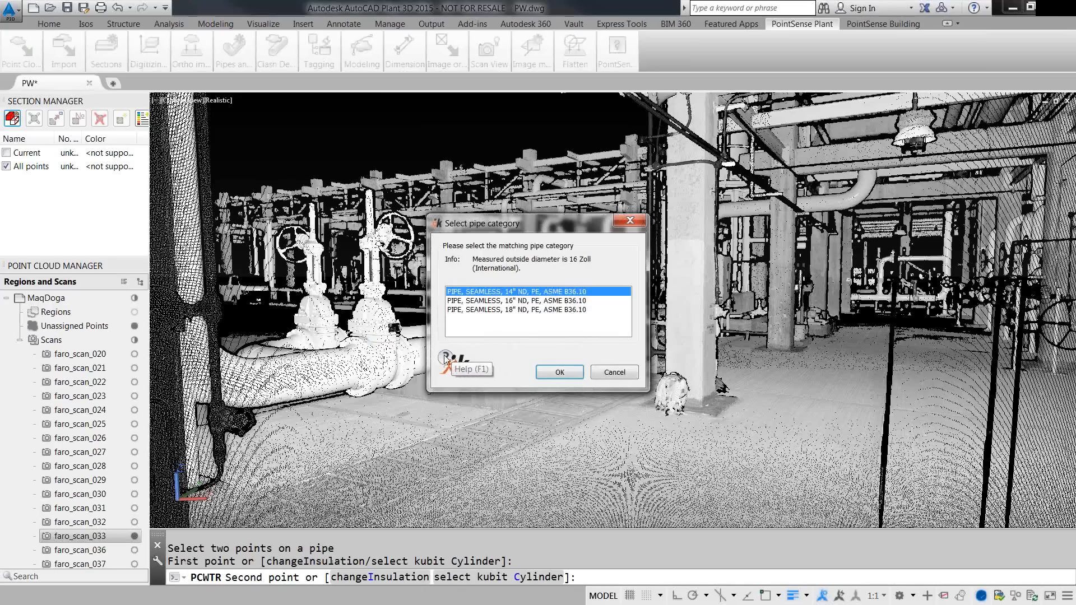
double_click(518, 301)
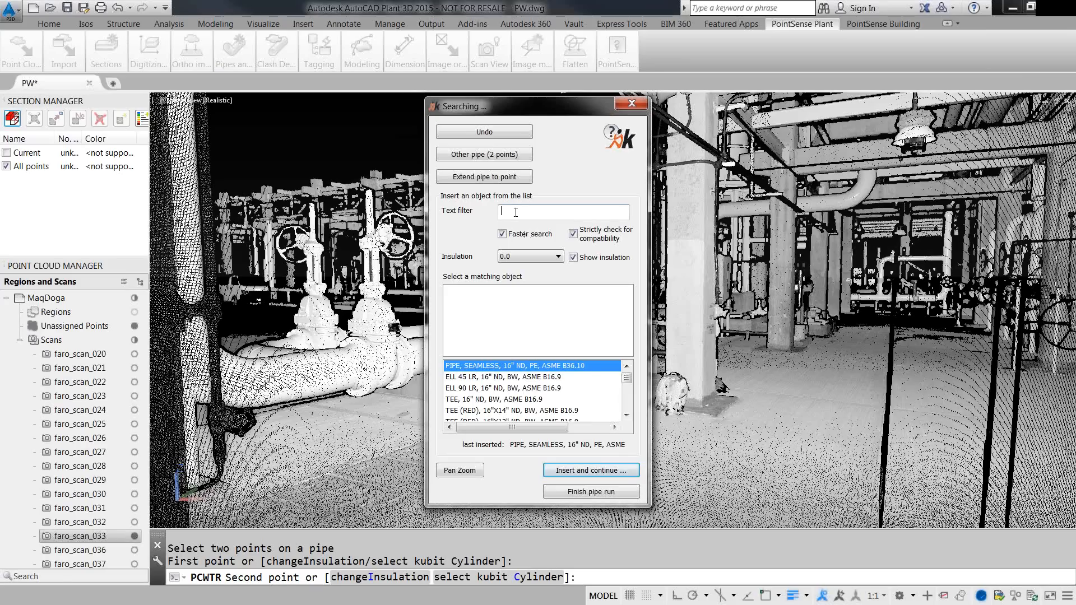
- Insert FLANGE WN, 16" ND, 150 LB, RF, ASME B16.5 at the pipe's valve end, positioned by a scan point on the scanned flange
type("f")
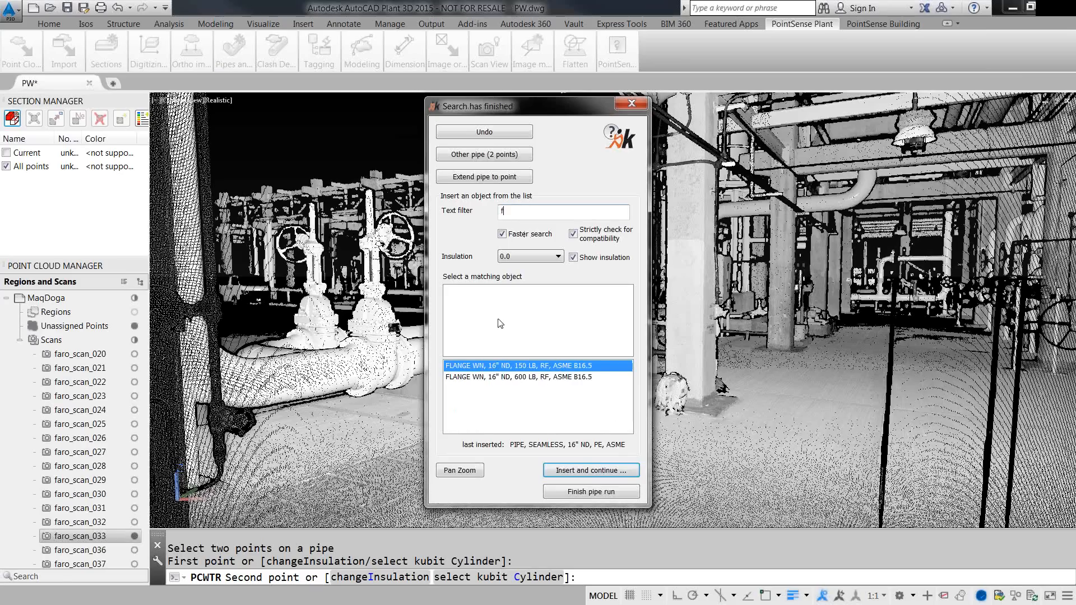
double_click(498, 368)
left_click(523, 285)
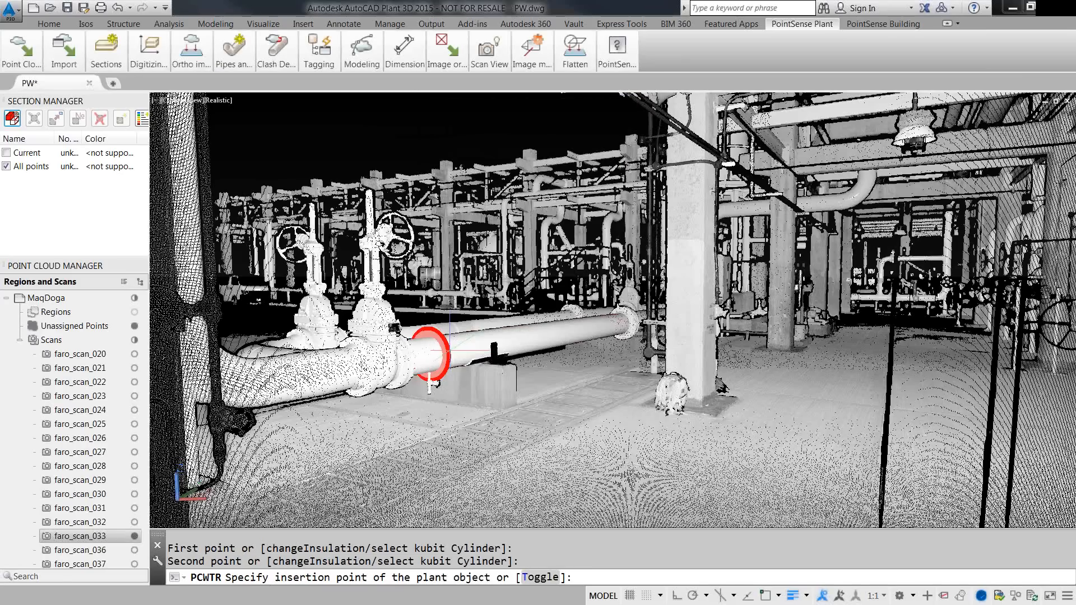
scroll(425, 364, "up", 3)
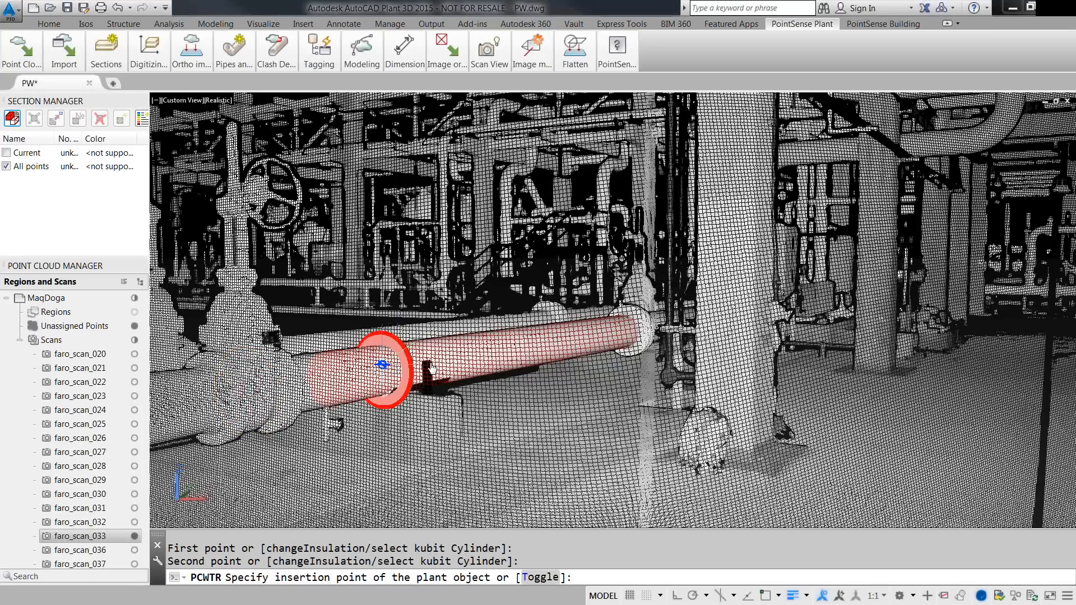
scroll(448, 363, "up", 2)
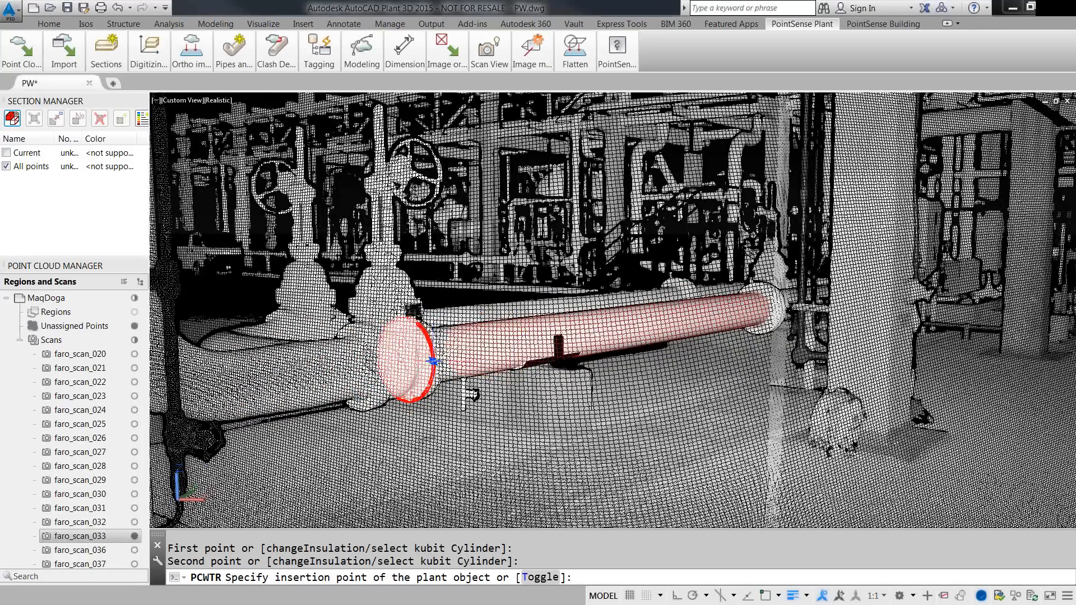
scroll(431, 363, "up", 2)
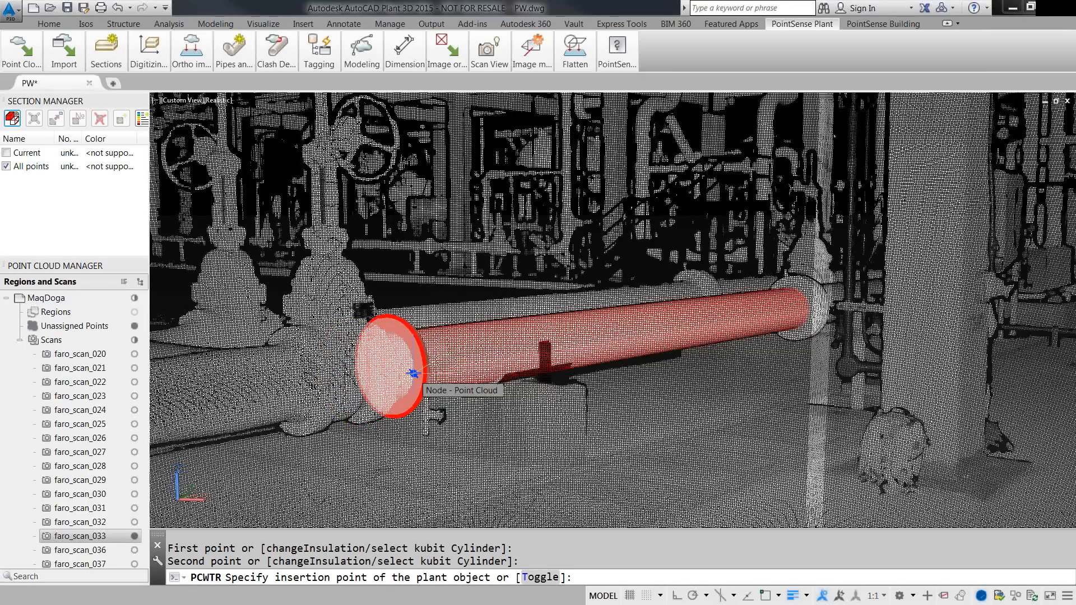
type("t")
key("Return")
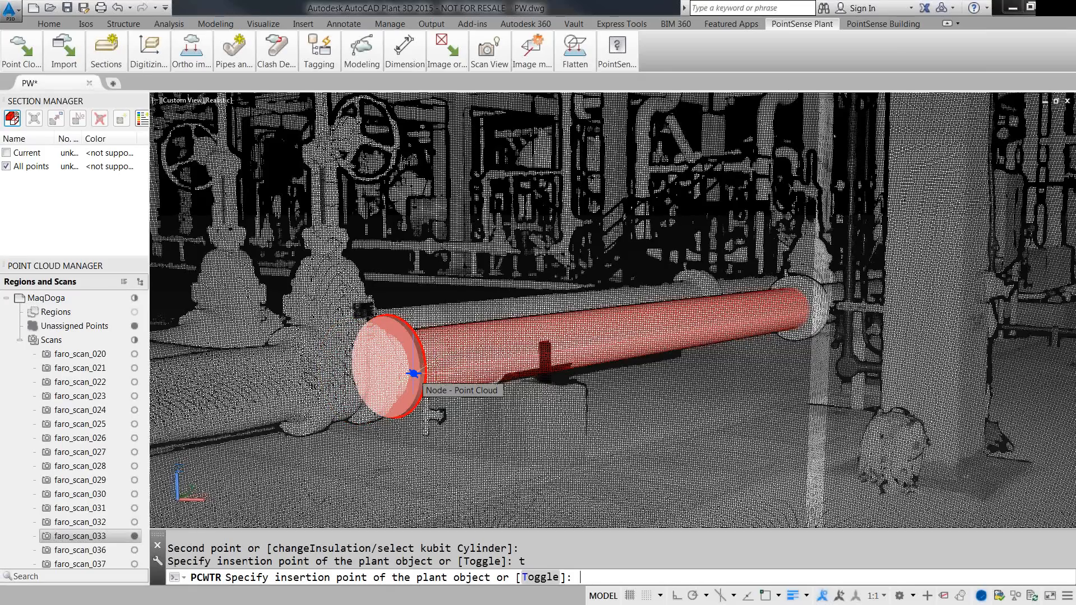
type("t")
key("Return")
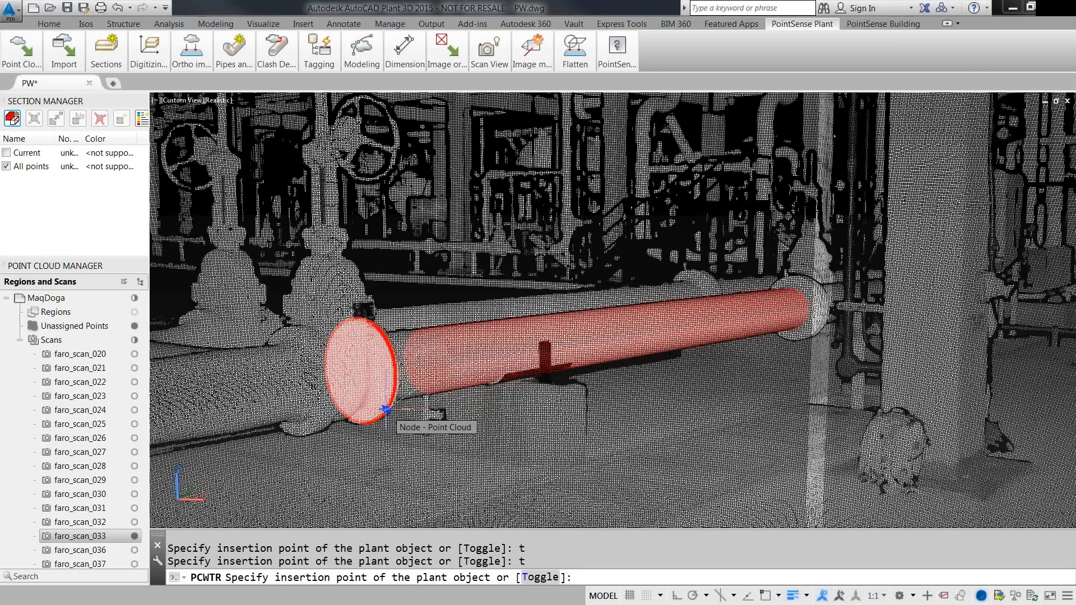
left_click(386, 409)
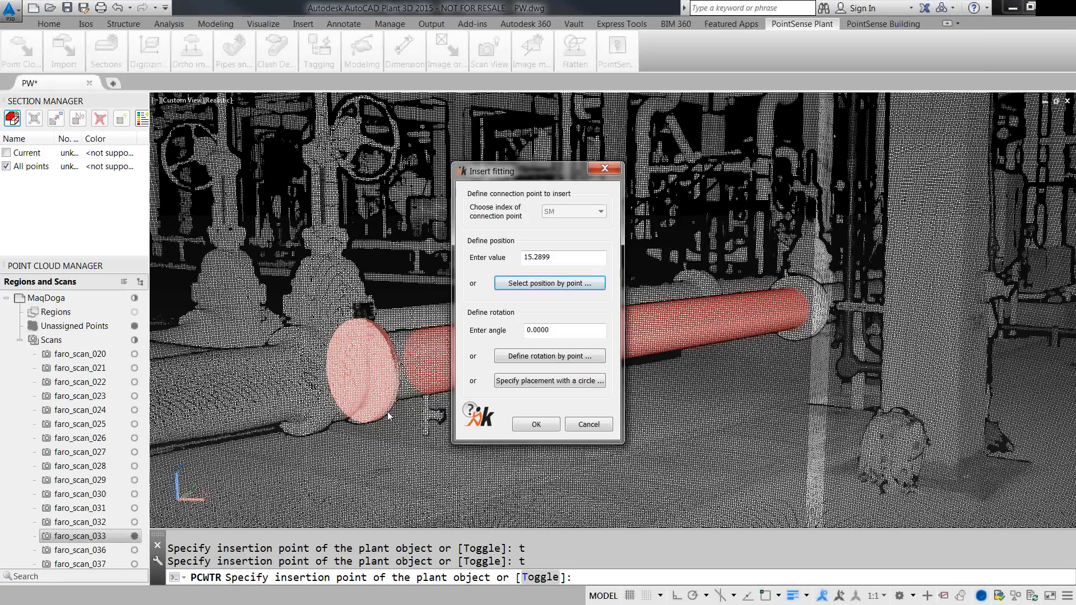
left_click(538, 425)
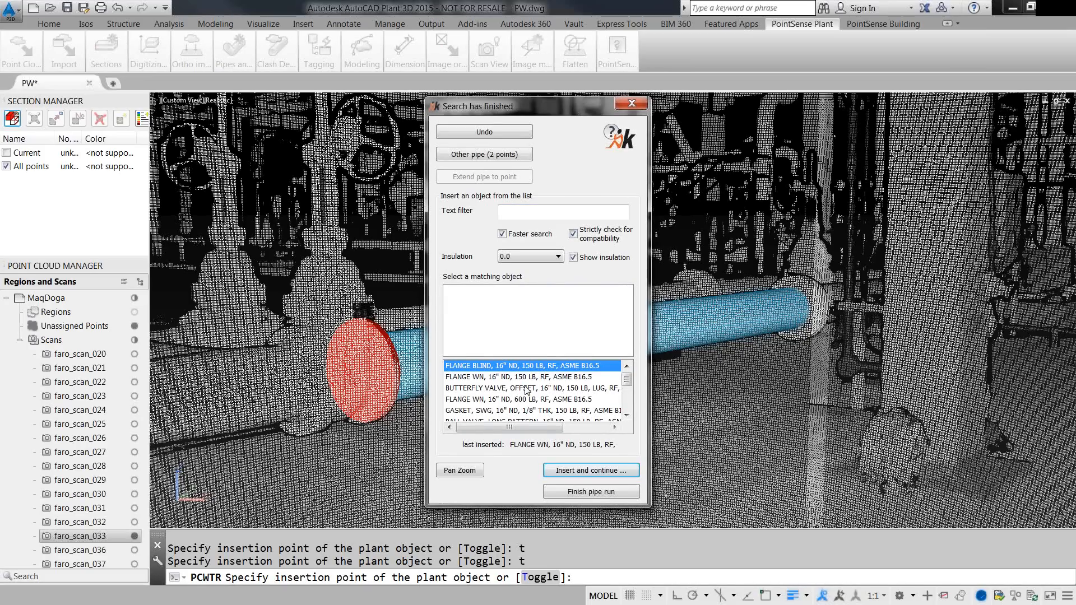
- Add GATE VALVE, SOLID WEDGE, 16" ND, 150 LB at position 0.0000 and a FLANGE WN, 16" ND, 150 LB on its far side
left_click(561, 211)
type("gate")
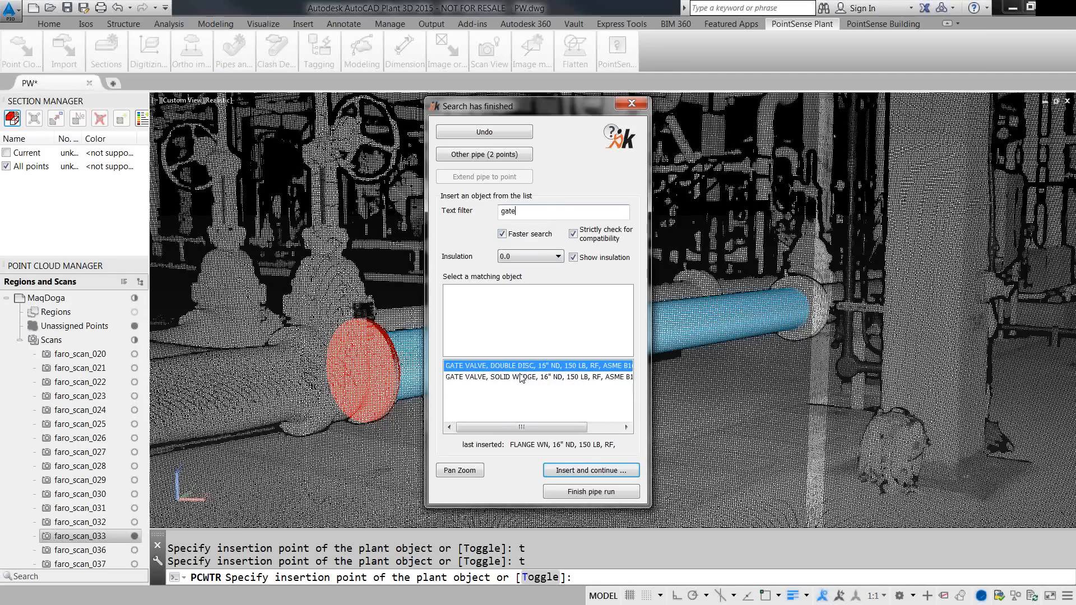
left_click(521, 377)
left_click(550, 473)
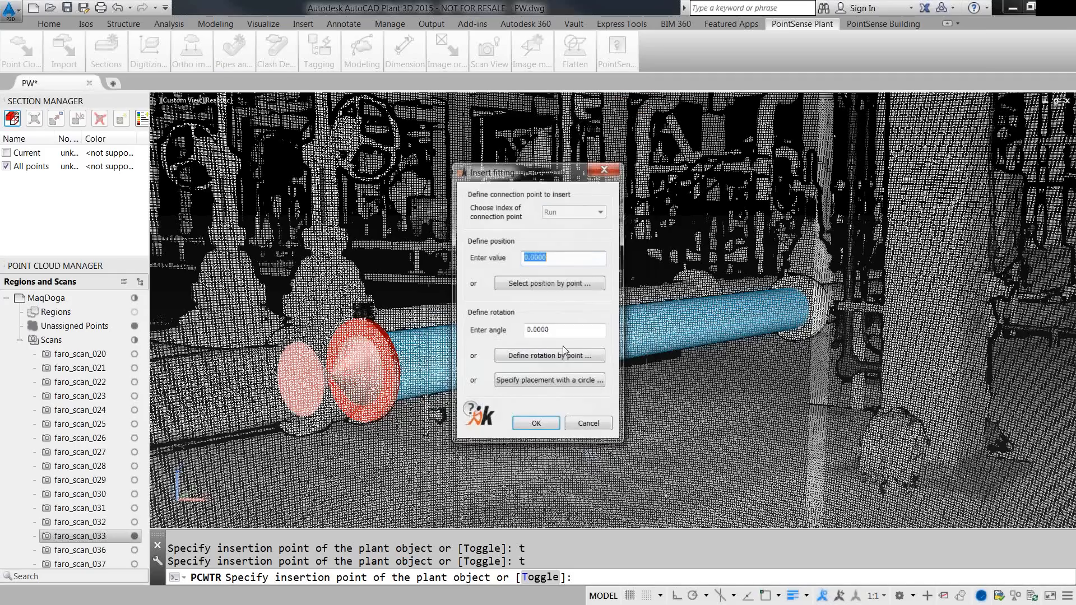
left_click(537, 425)
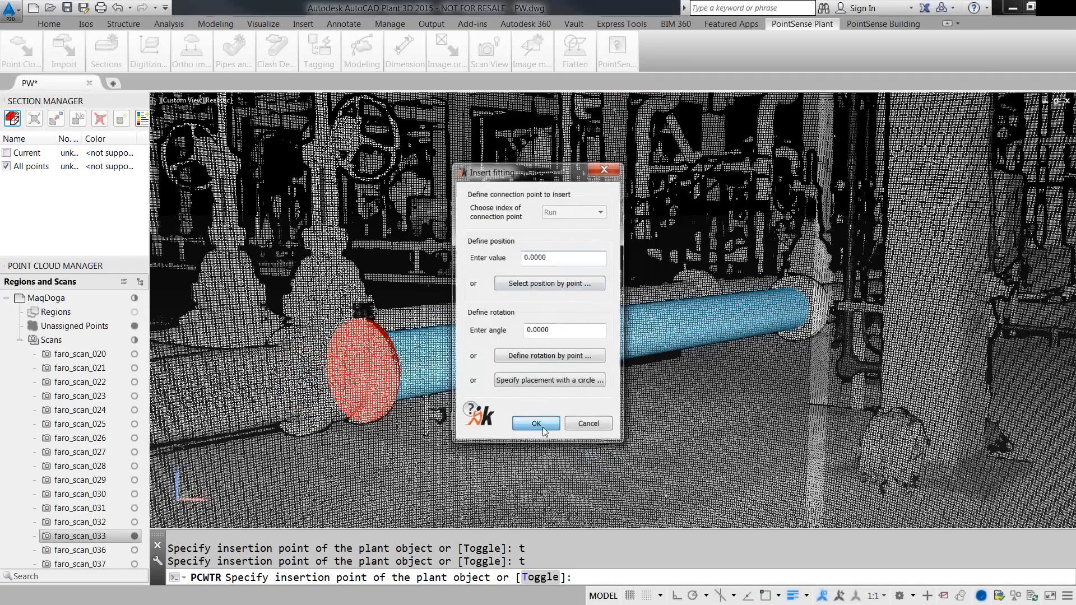
double_click(502, 377)
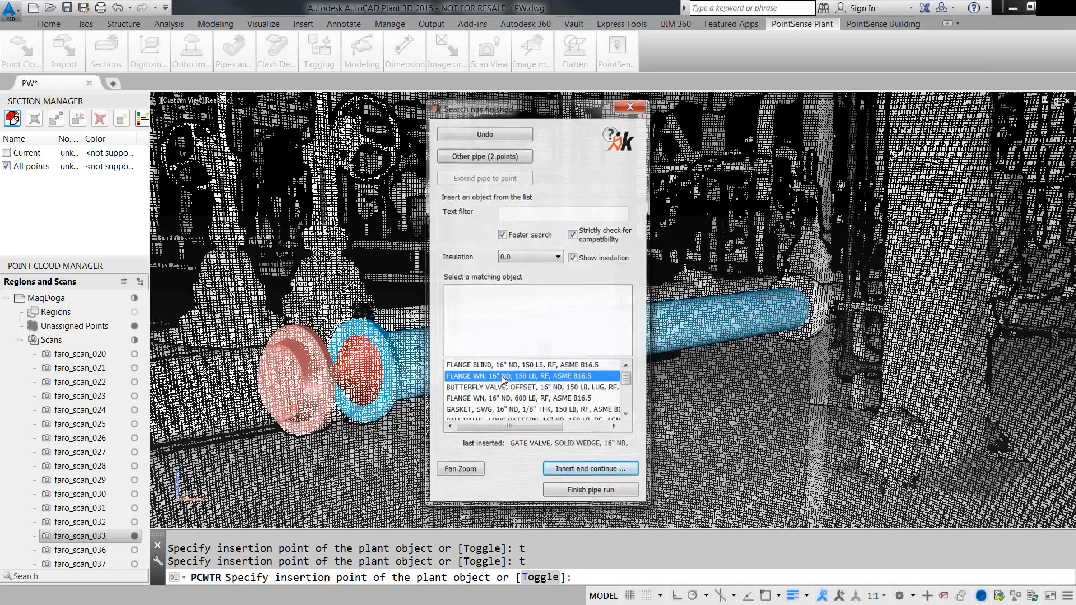
left_click(535, 424)
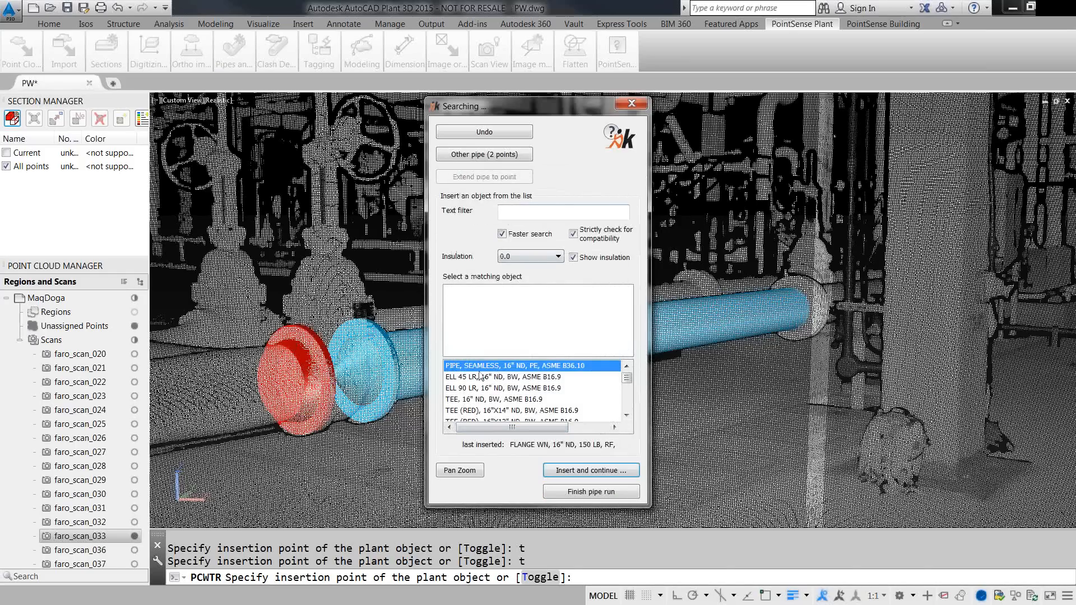
- Continue behind the second flange with PIPE, SEAMLESS, 16" ND, PE, ASME B36.10, defined by two points on the scanned pipe
double_click(498, 371)
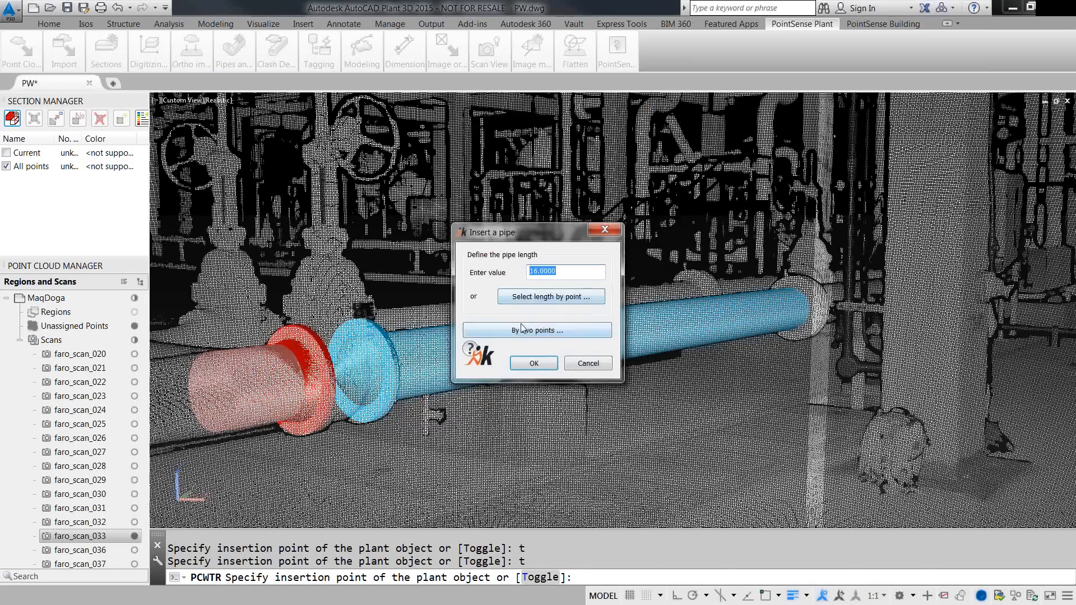
left_click(524, 331)
middle_click_drag(485, 410, 765, 327, "ctrl")
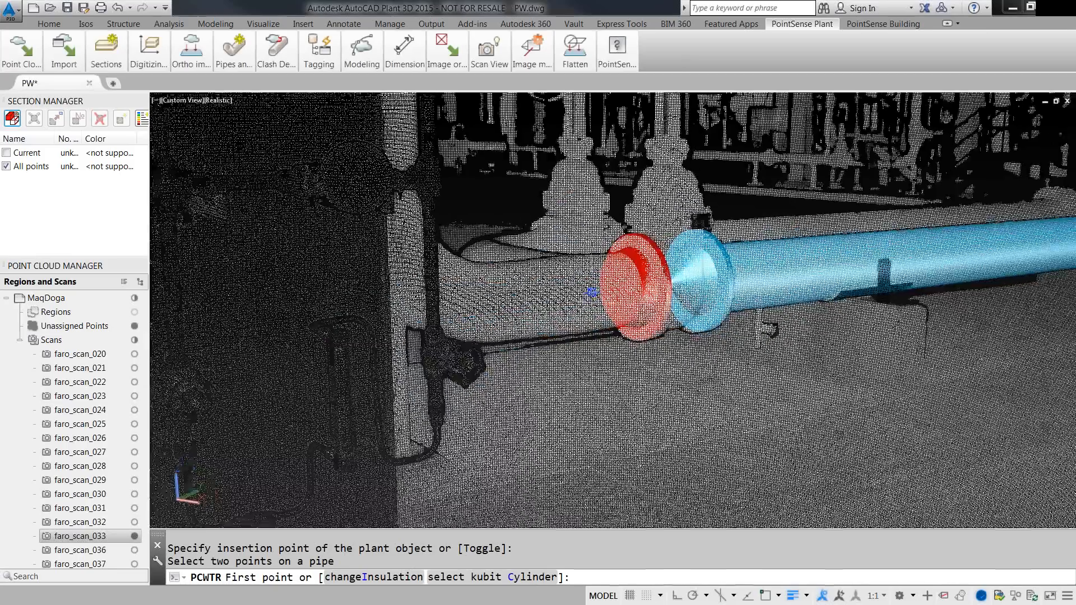
left_click(555, 302)
left_click(547, 307)
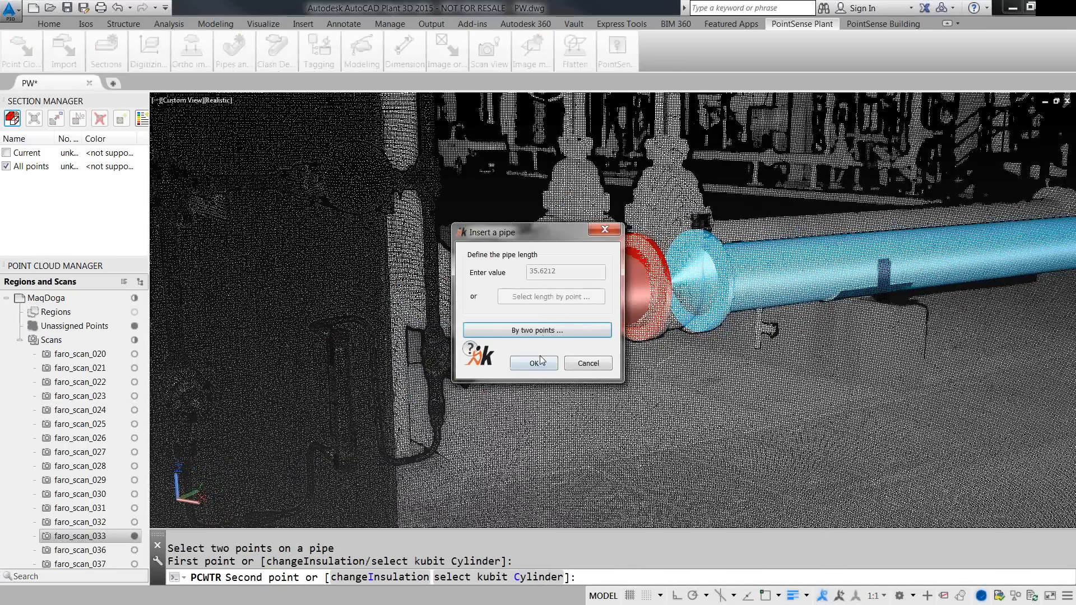
left_click(540, 362)
- Add another 16" ND seamless pipe from two points on the vertical riser, join it with the matching elbow, and finish the pipe run
left_click(500, 161)
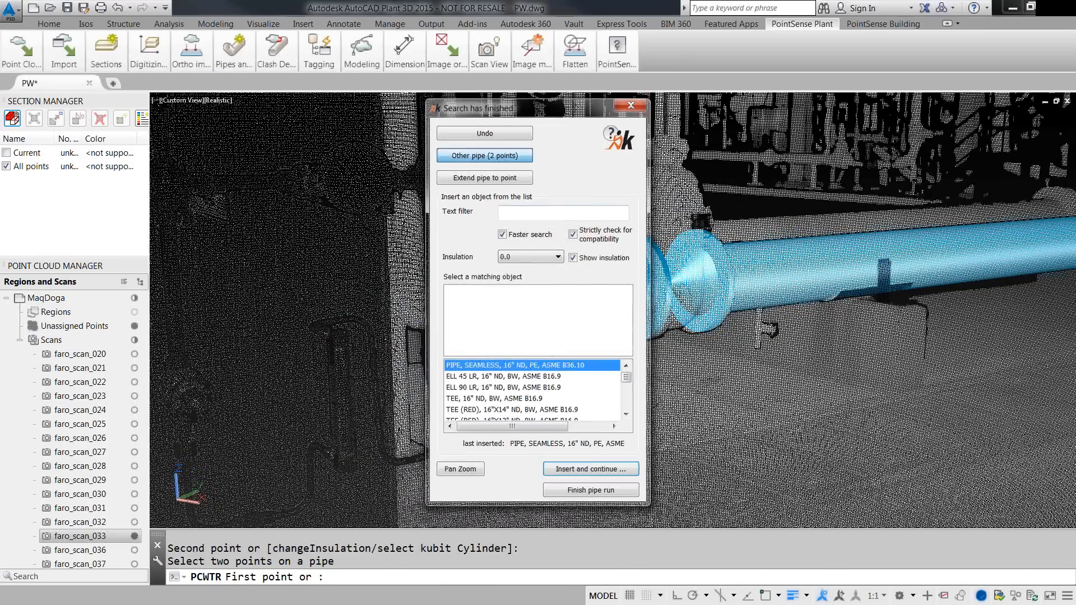
scroll(576, 391, "up", 5)
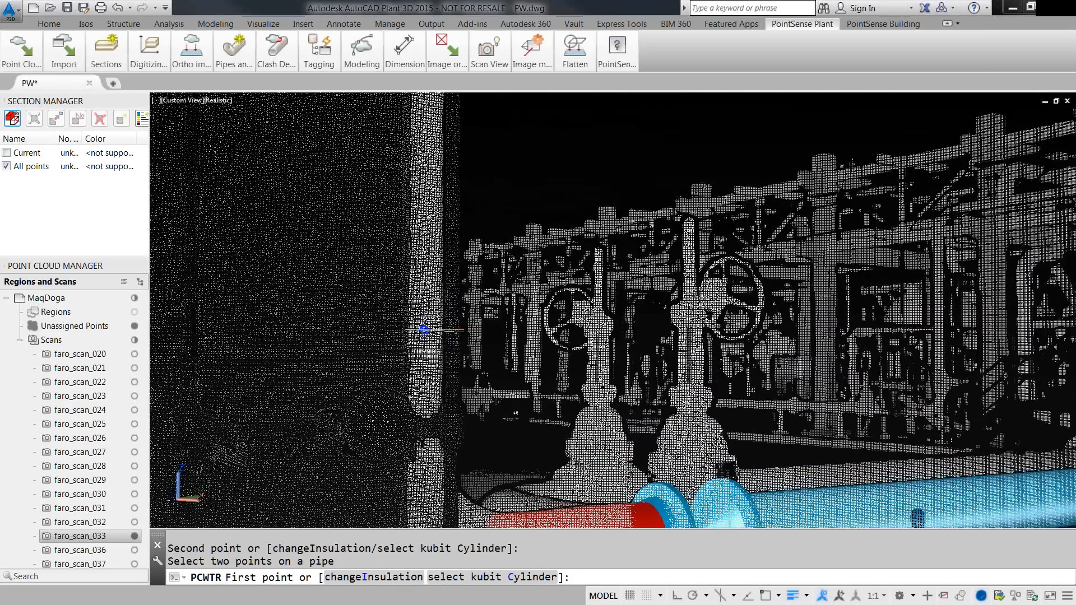
left_click(421, 328)
left_click(419, 117)
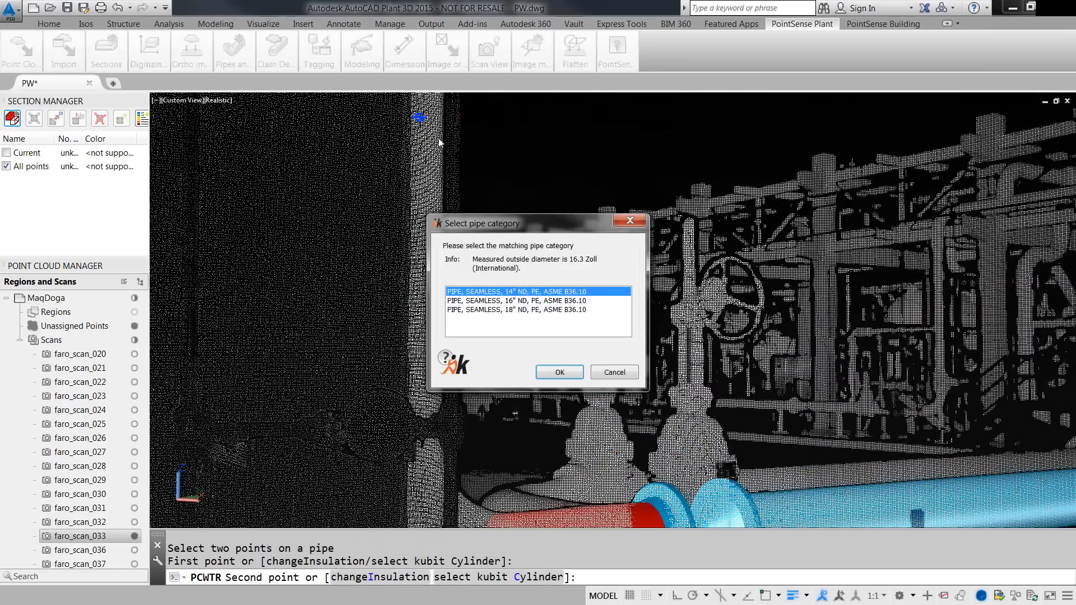
double_click(548, 301)
double_click(498, 291)
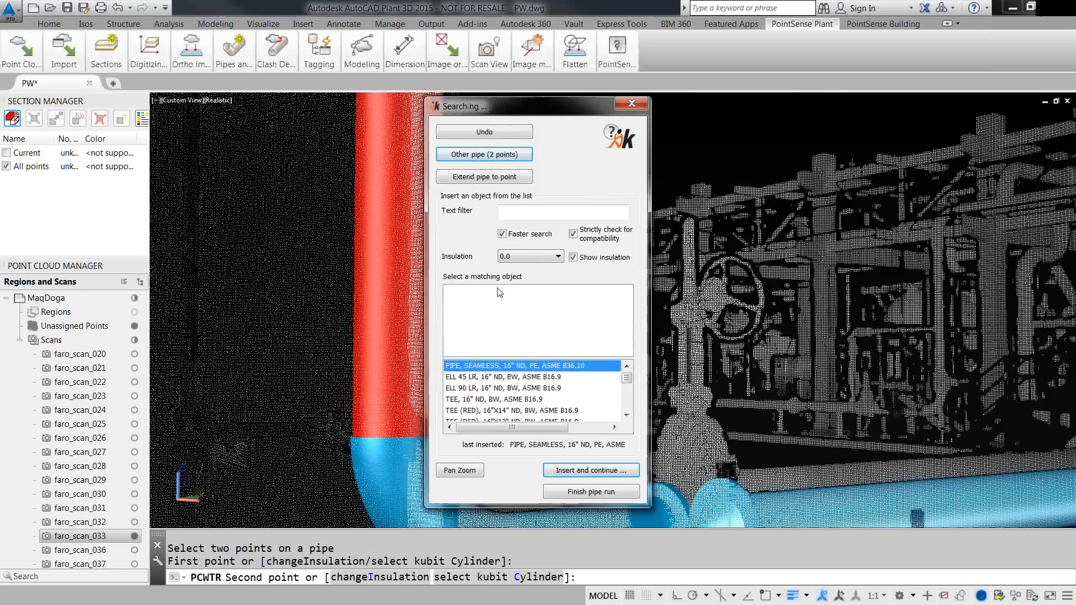
left_click(591, 492)
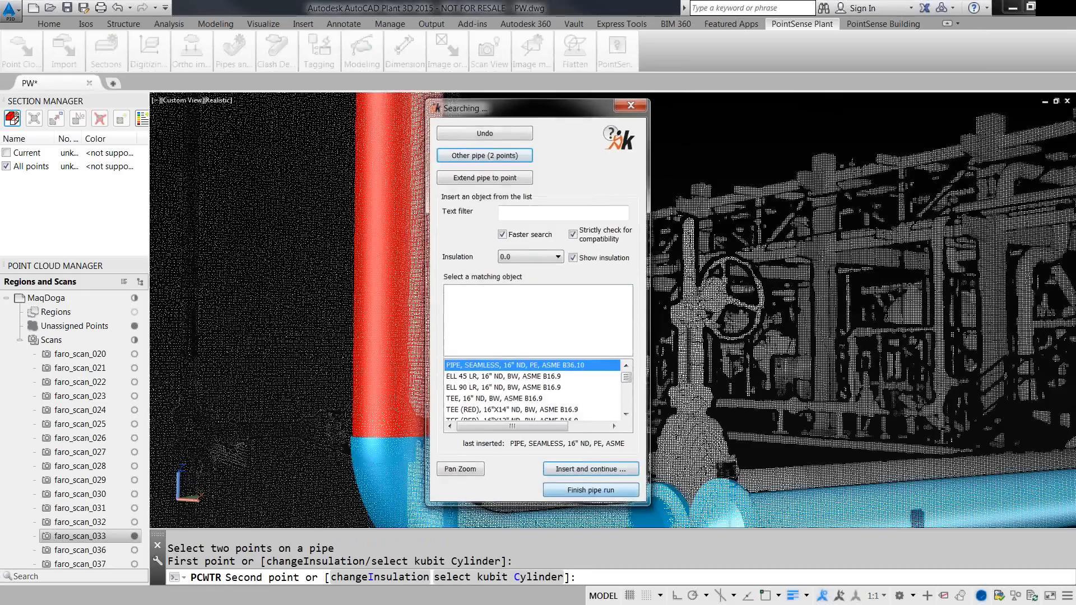
- Restart Walk The Run to continue an existing run from the far open end of the long horizontal pipe, selecting the KUBITPLANTPIPE object
scroll(718, 470, "down", 3)
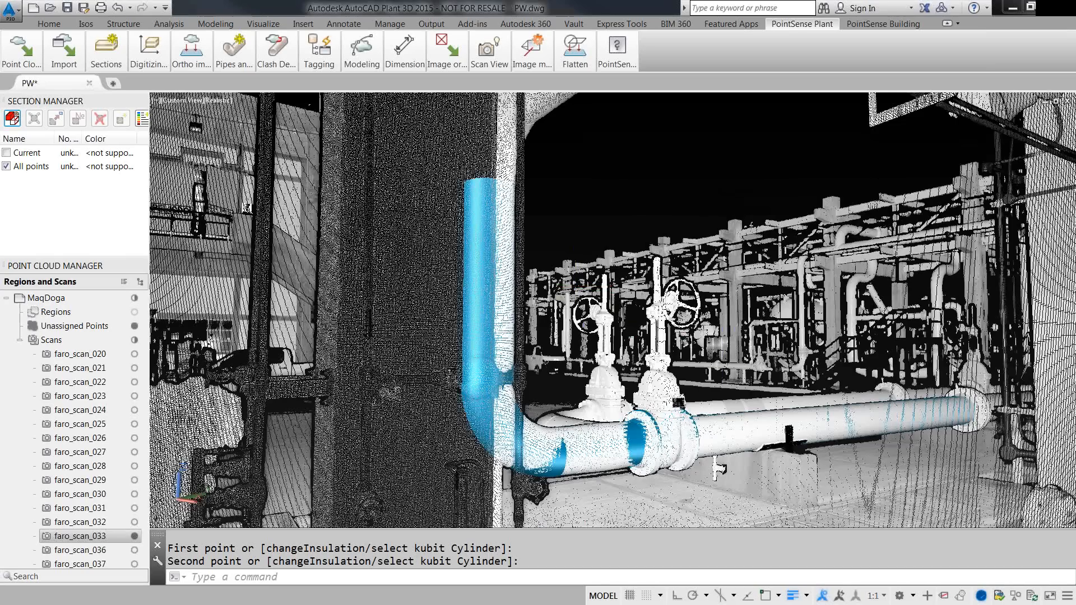
middle_click_drag(740, 392, 723, 374)
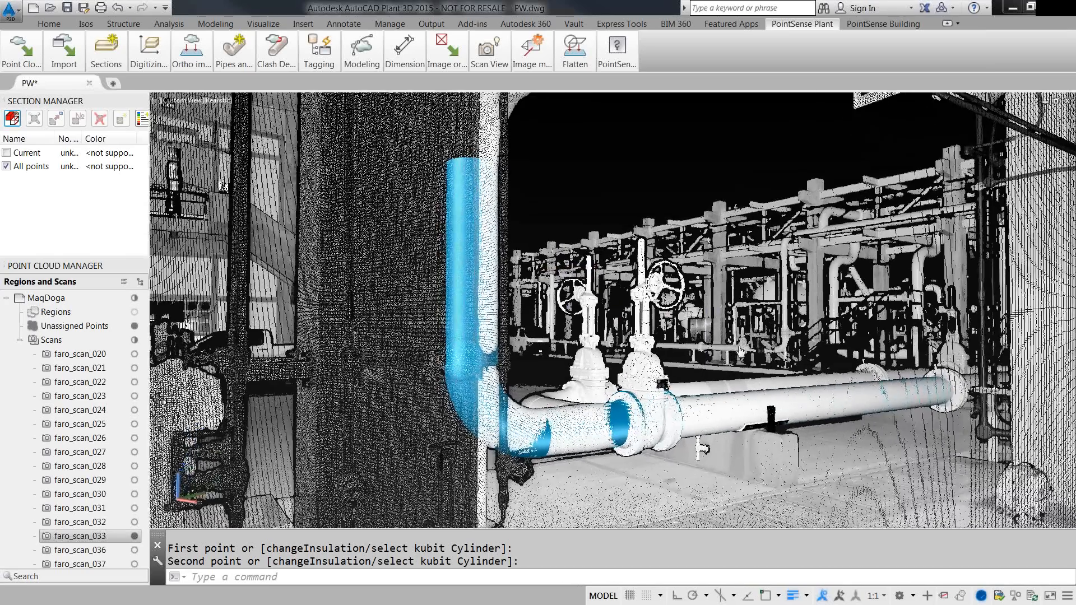
scroll(605, 328, "up", 3)
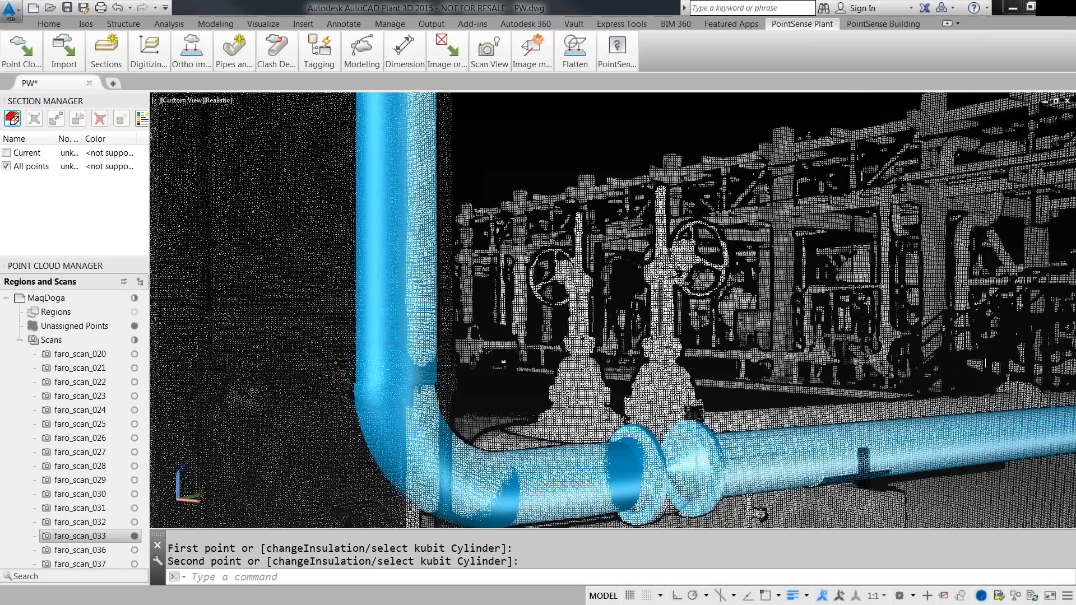
middle_click_drag(605, 328, 773, 336, "shift")
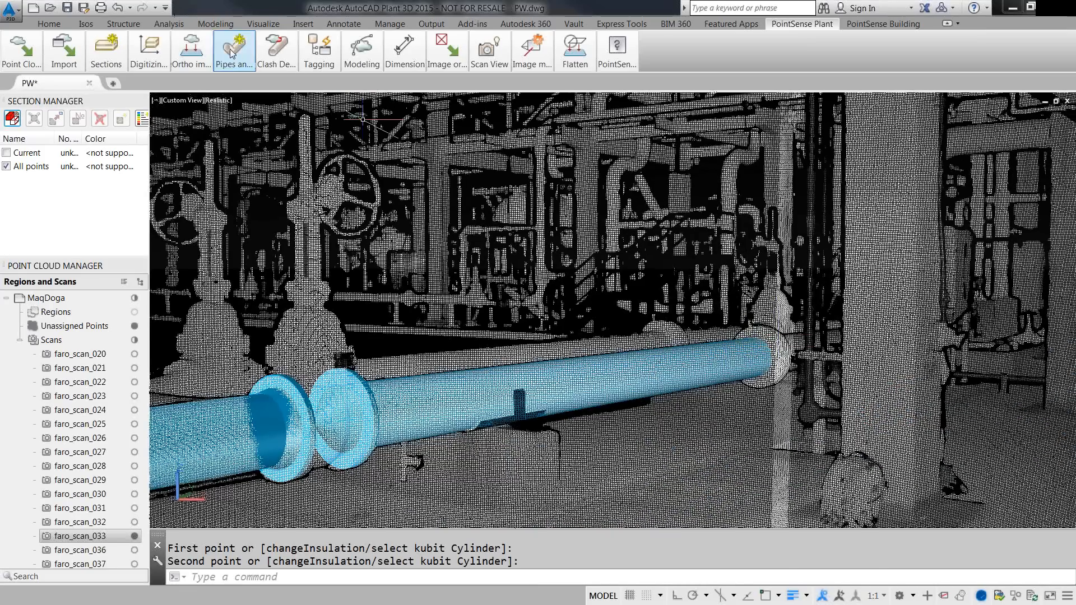
mouse_move(235, 50)
left_click(259, 101)
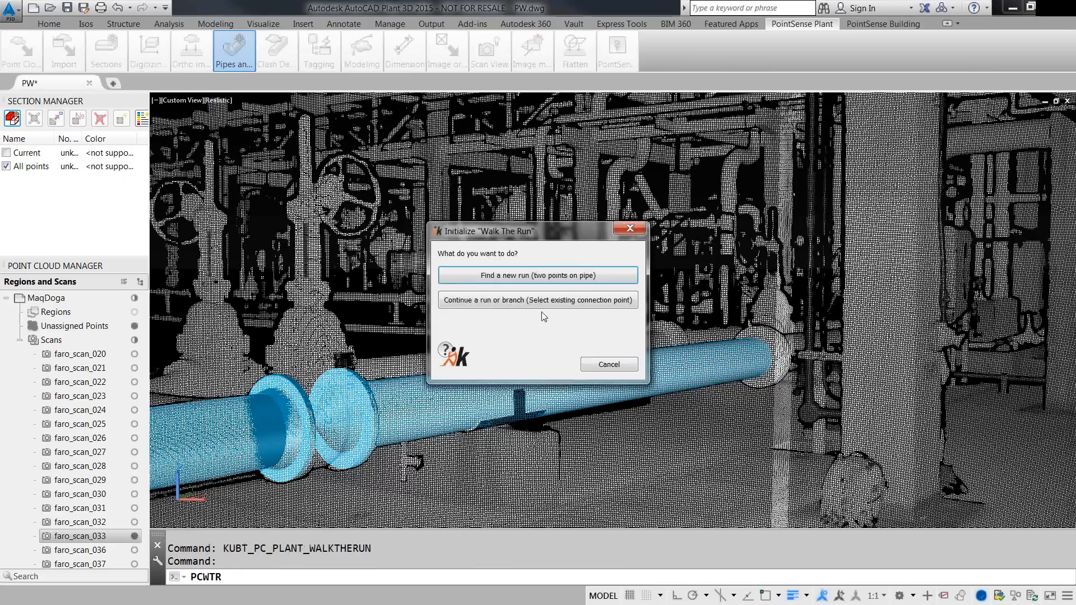
left_click(538, 302)
left_click(633, 352)
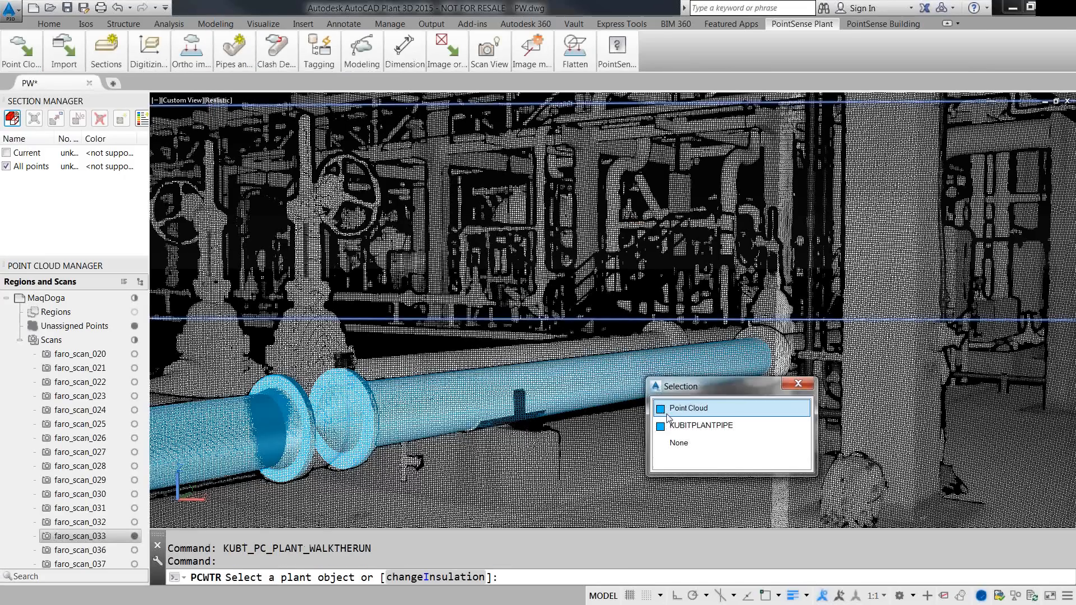
left_click(672, 429)
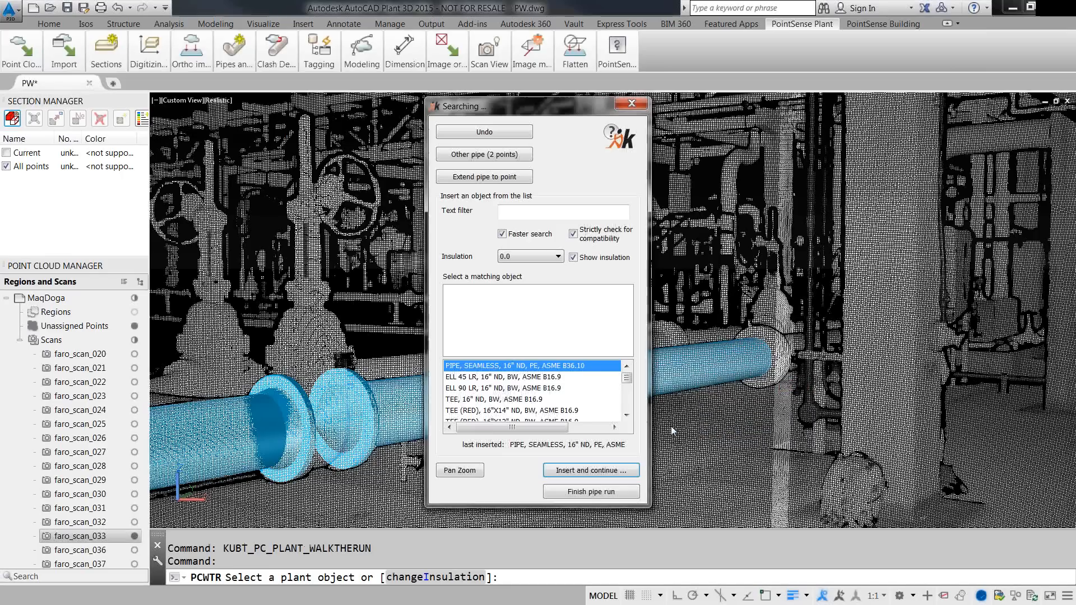
- Filter the object list by "f" and choose FLANGE WN, 16" ND, 600 LB, RF, ASME B16.5 for the open pipe end
left_click(563, 217)
type("f")
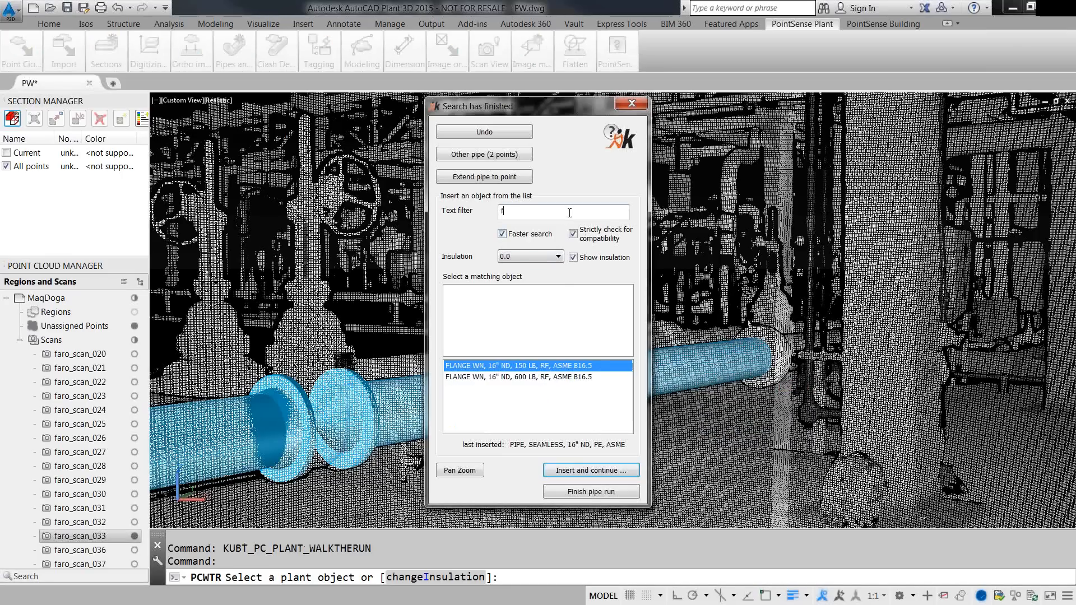
left_click(519, 378)
double_click(519, 378)
- Place the toggled flange by a point on the scanned flange face, at about -2.72 with angle 0.0000, and finish the pipe run
left_click(575, 282)
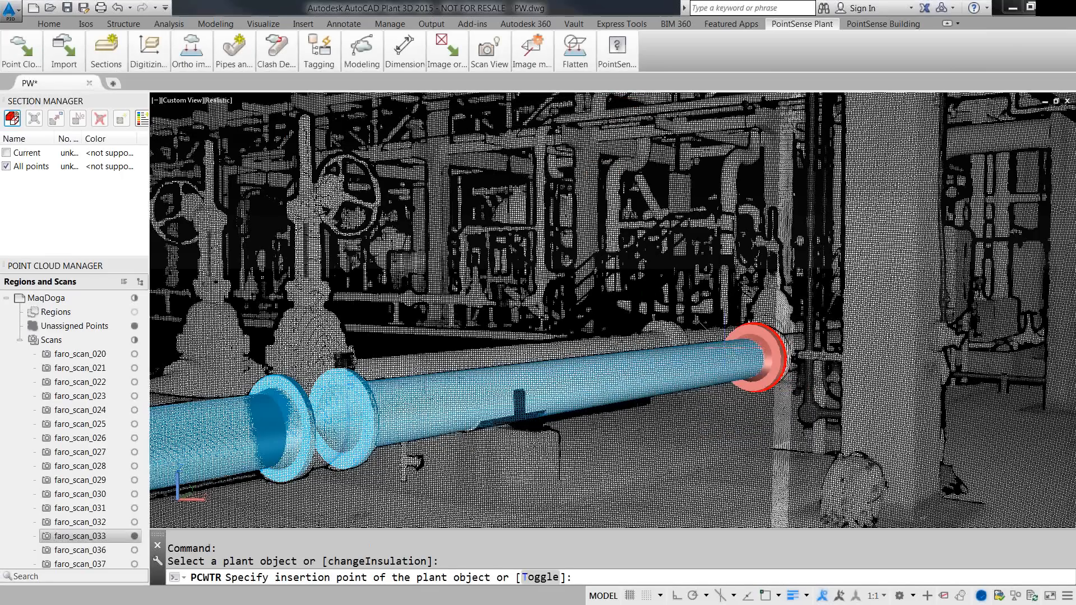
scroll(790, 344, "up", 3)
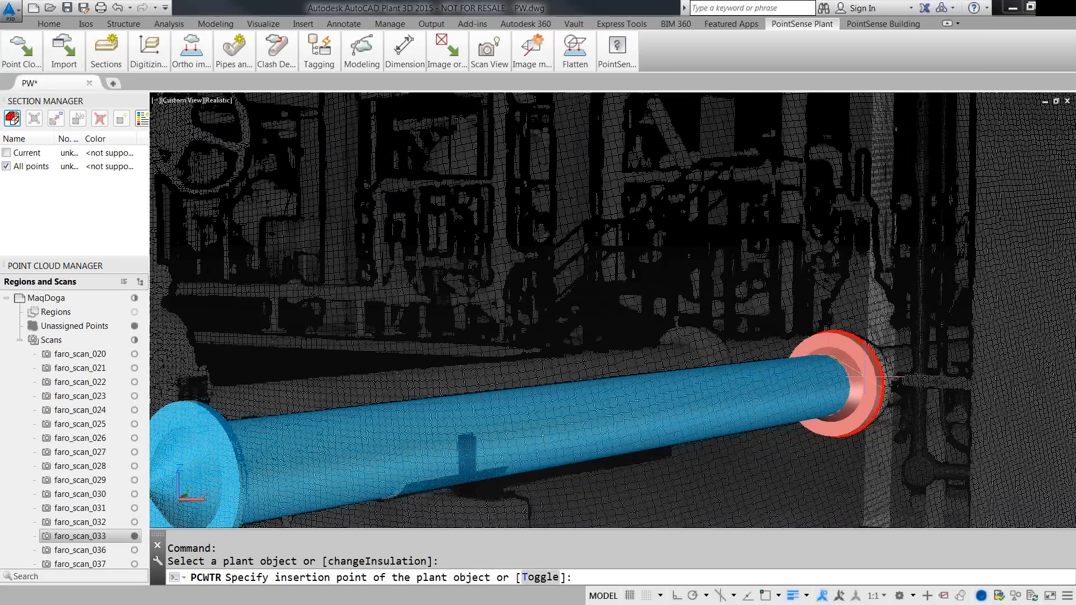
type("t")
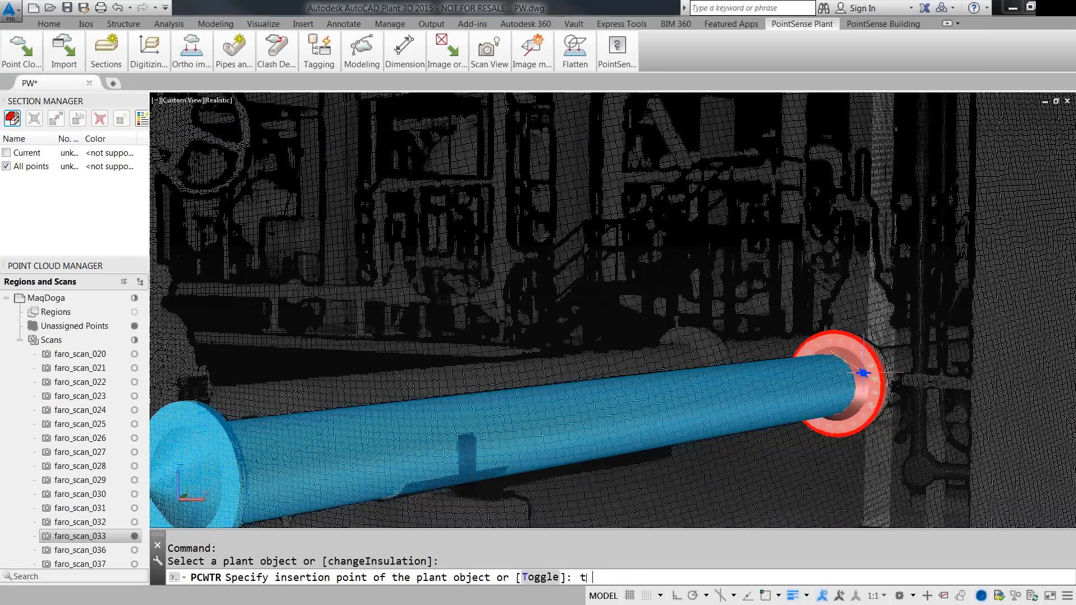
key("Return")
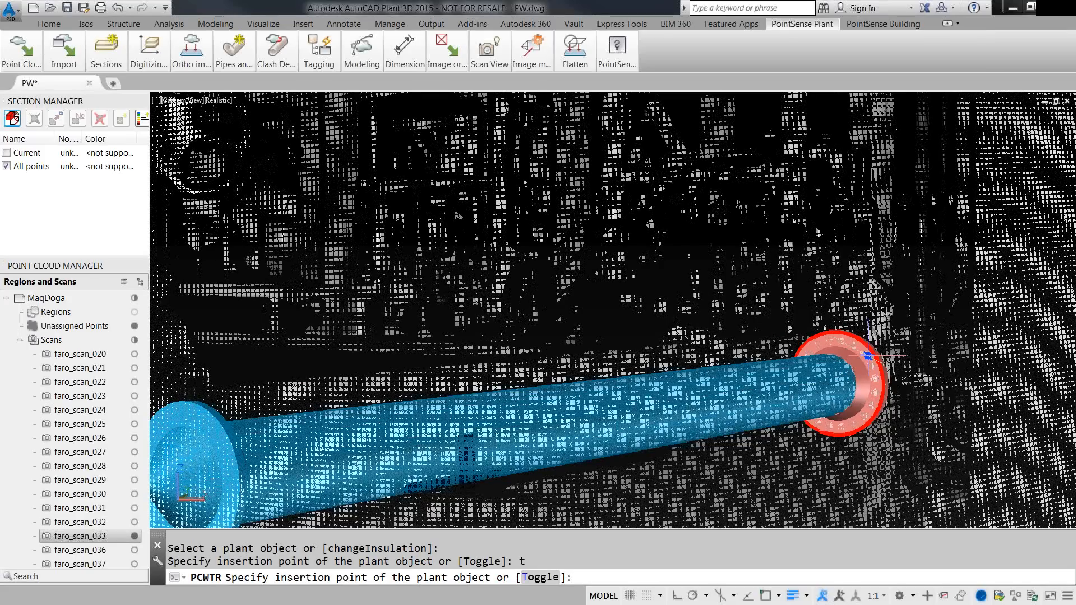
left_click(868, 355)
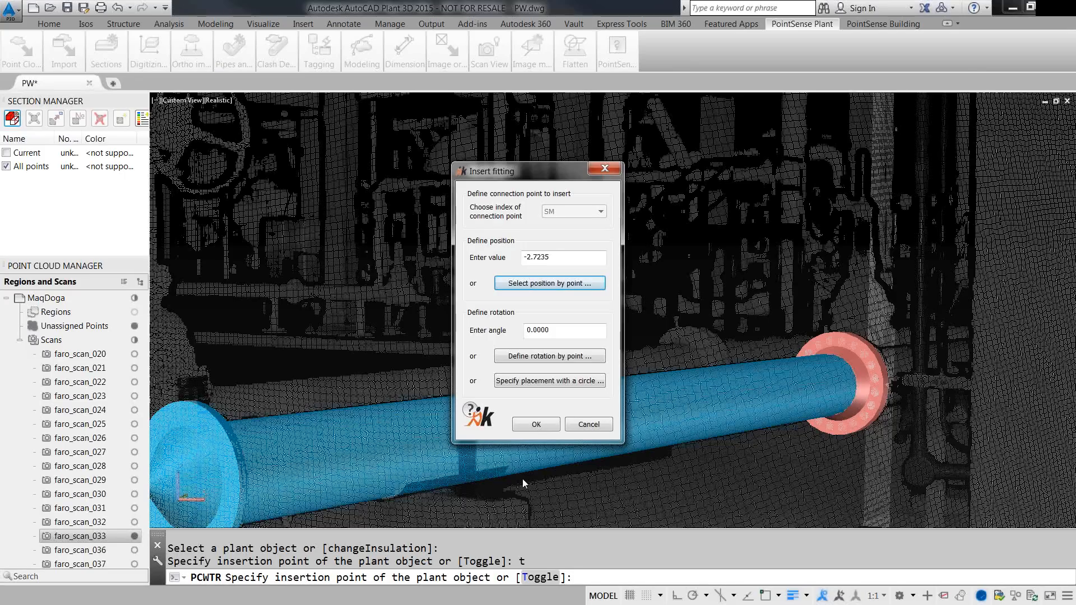
left_click(536, 424)
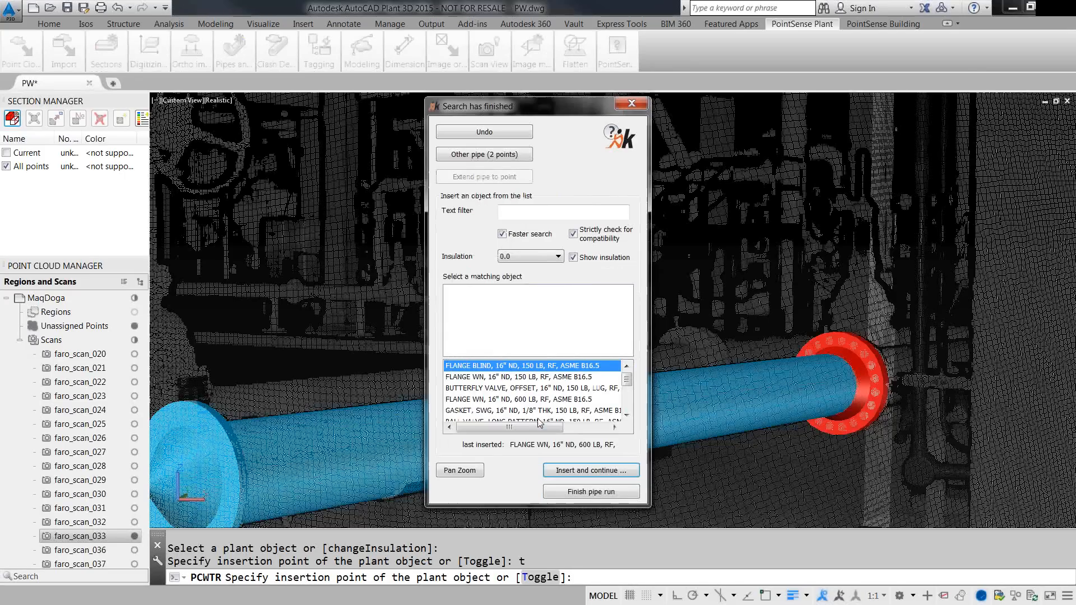
left_click(619, 493)
- Turn Scan Nav off and hide all points of the point cloud so only the modelled pipe run is displayed
scroll(925, 325, "down", 2)
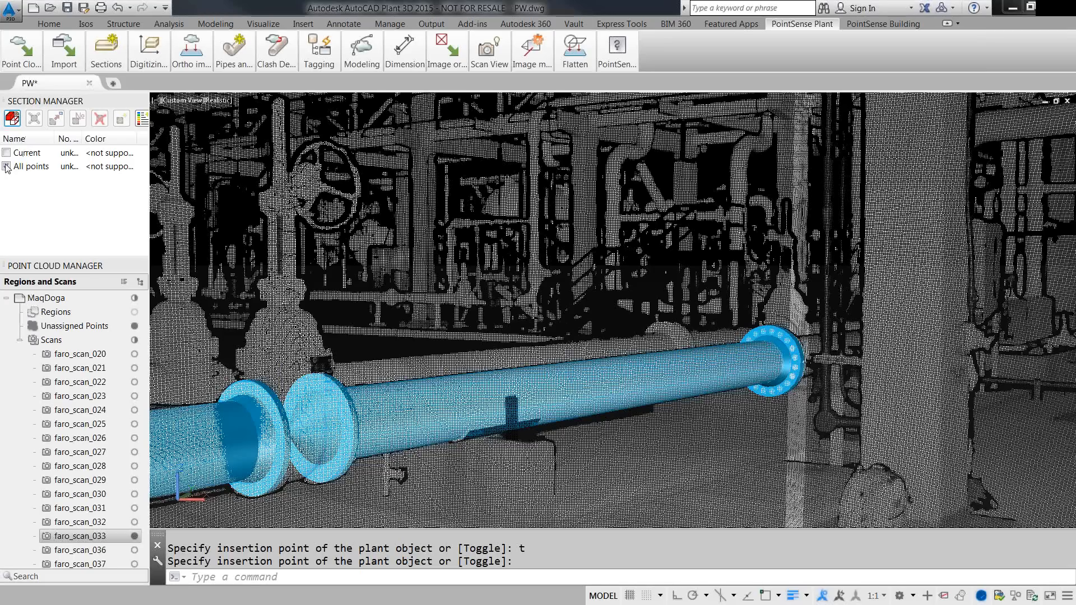
left_click(488, 55)
left_click(489, 113)
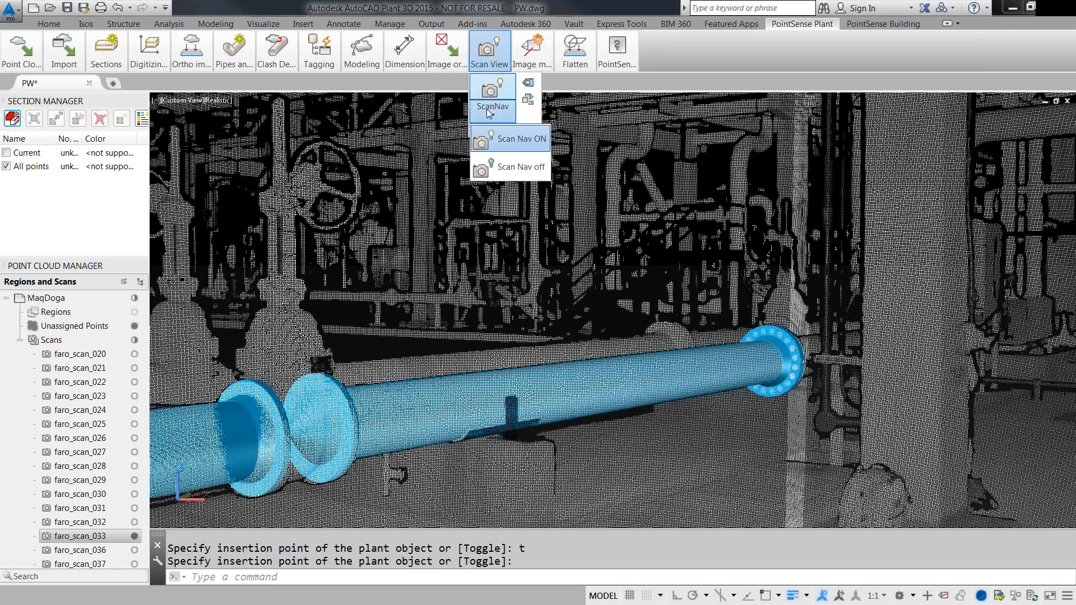
left_click(520, 167)
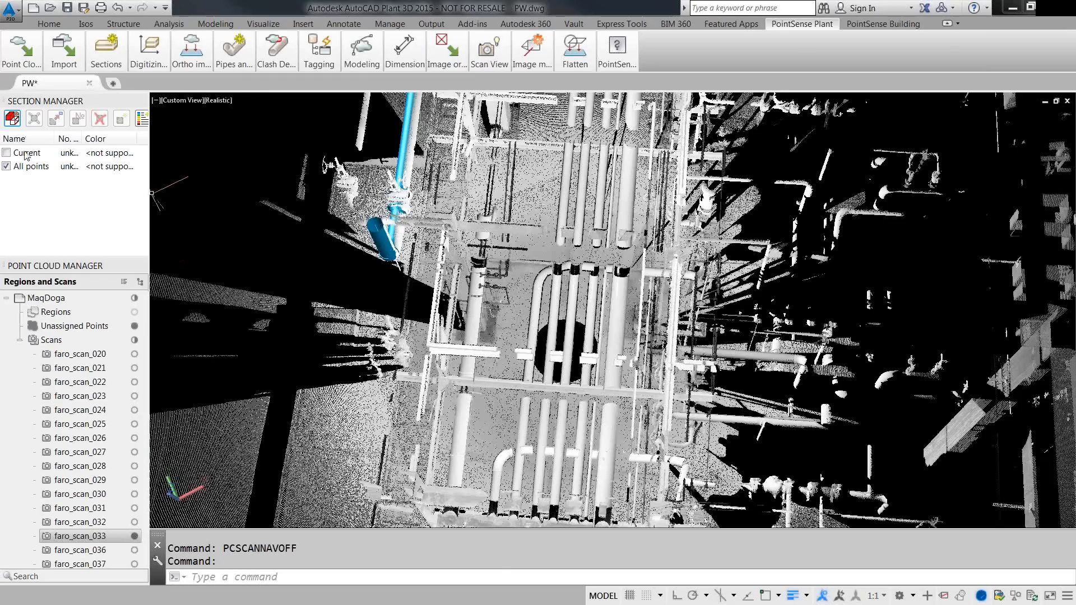
left_click(7, 166)
- Set the PERSPECTIVE variable to 0 to view the modelled pipe run in parallel projection
middle_click_drag(504, 250, 351, 197, "shift")
type("z")
key("Return")
left_click(351, 197)
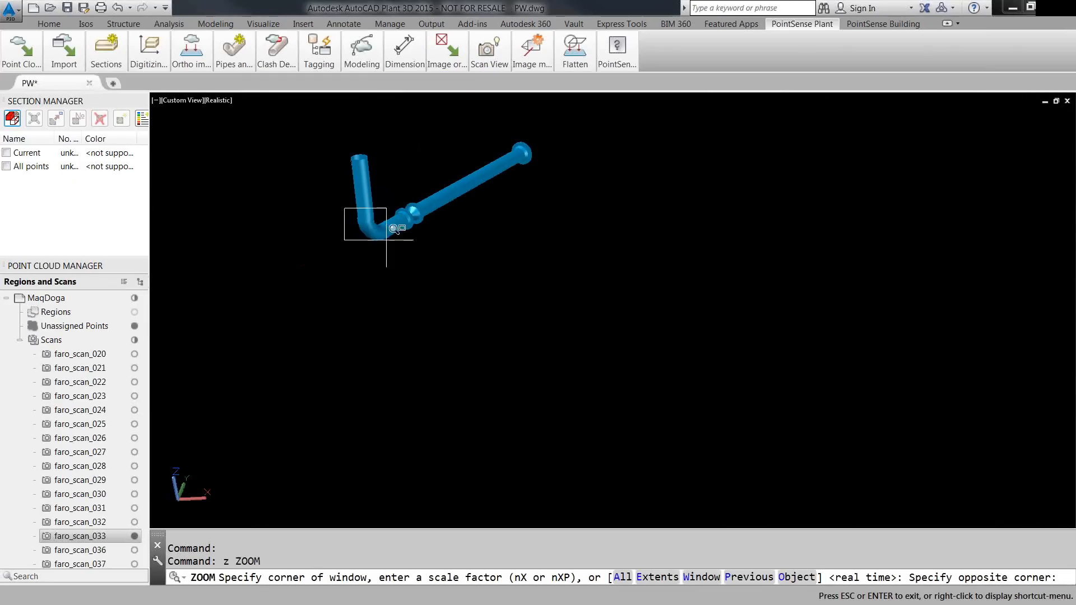
left_click(395, 240)
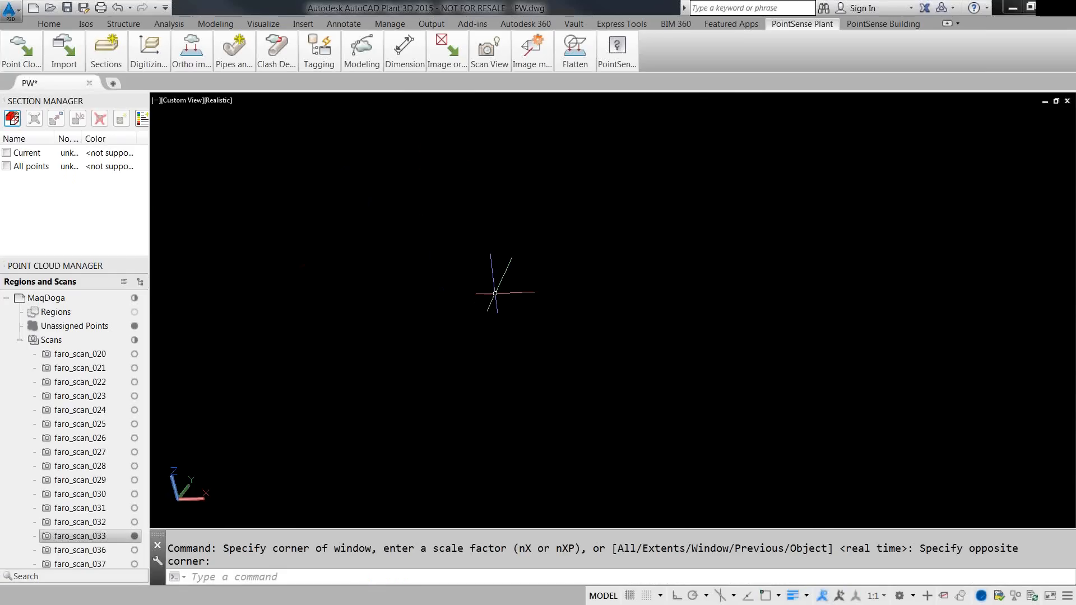
type("perspective")
key("Return")
type("0")
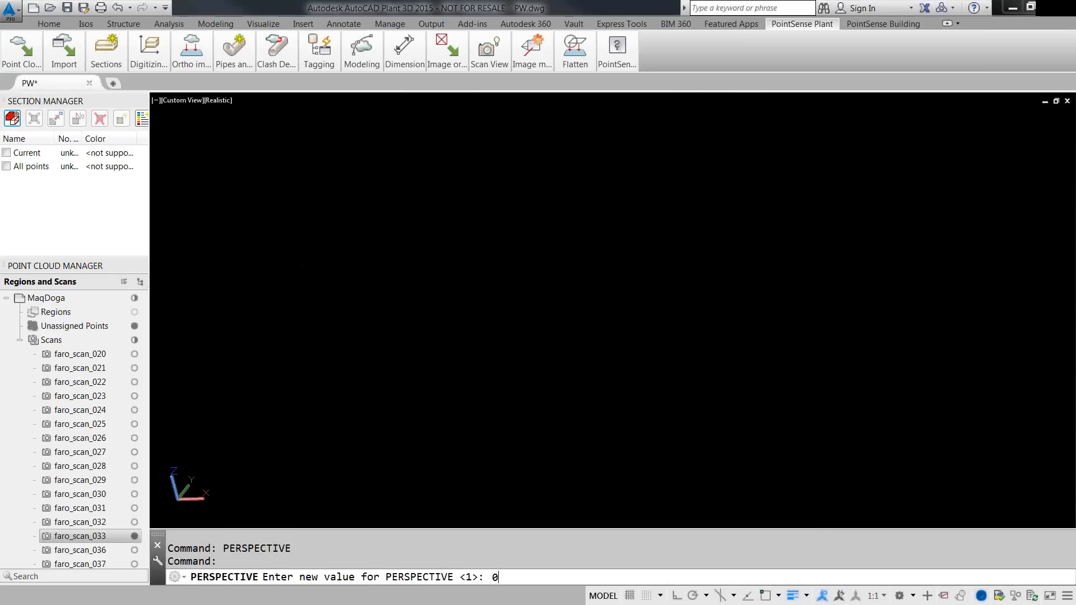
key("Return")
- Run ApplyConstraints with Strategy 2 on the far-end flange and all plant objects connected to it
mouse_move(708, 287)
middle_mouse_down("shift")
mouse_move(757, 379)
mouse_move(723, 370)
mouse_move(682, 322)
mouse_move(694, 291)
middle_mouse_up("shift")
middle_click_drag(635, 175, 620, 236)
scroll(523, 171, "up", 2)
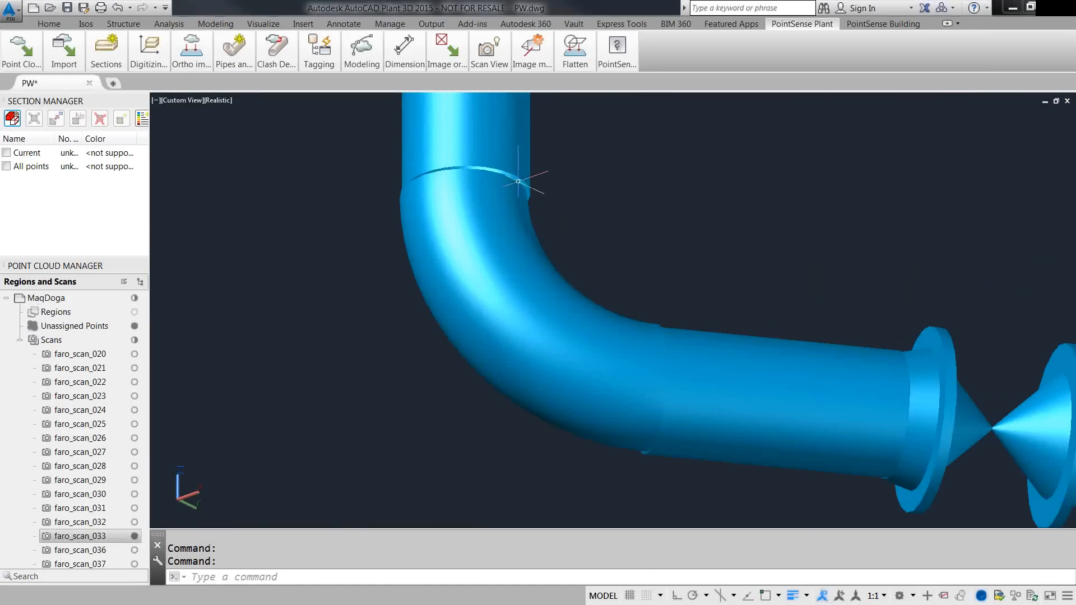
scroll(432, 293, "down", 4)
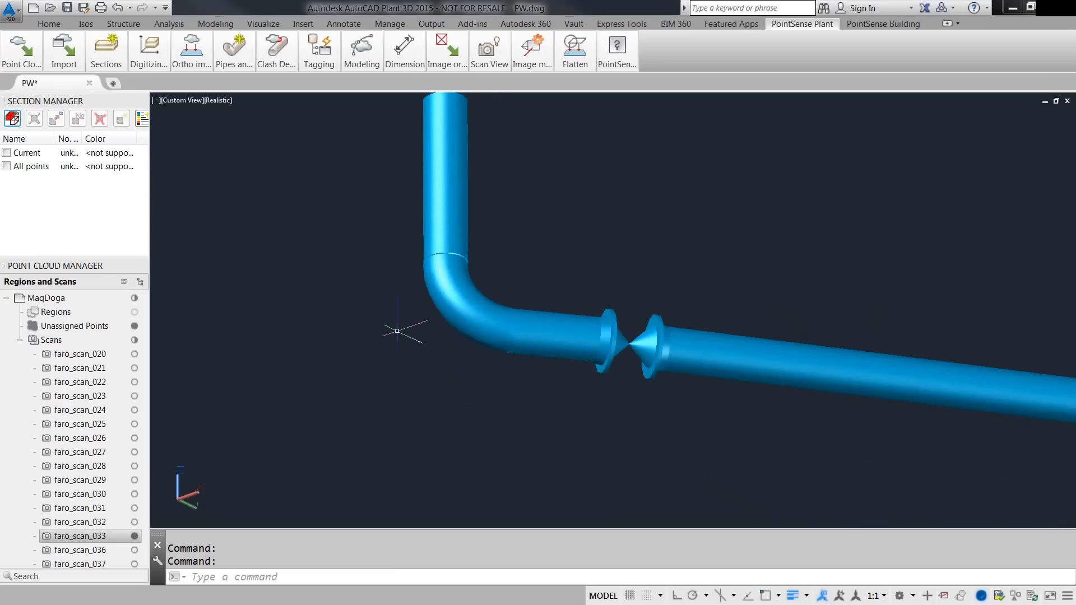
scroll(396, 308, "down", 1)
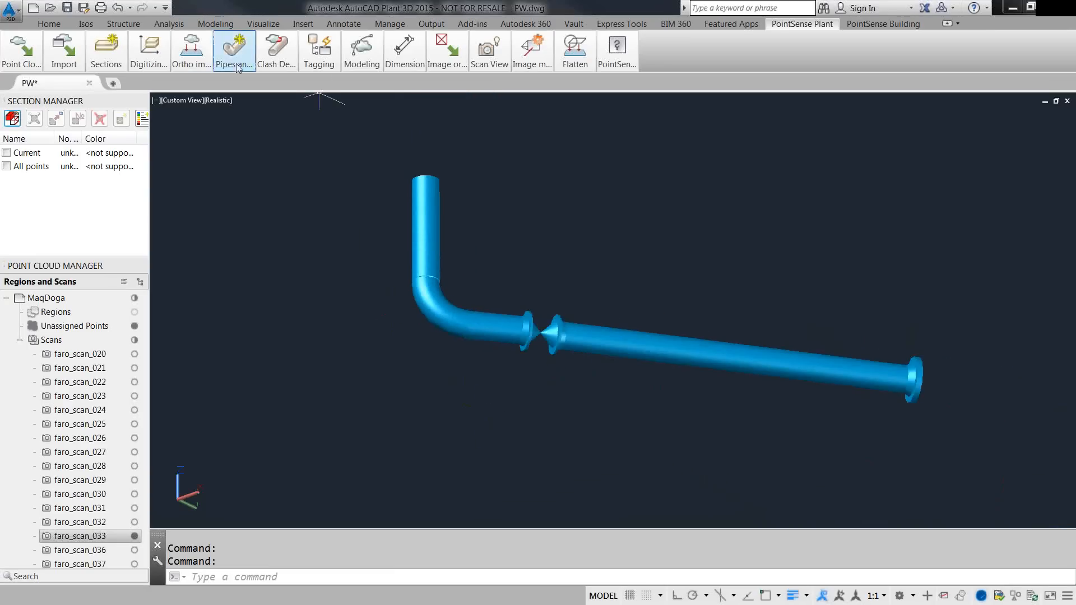
mouse_move(233, 63)
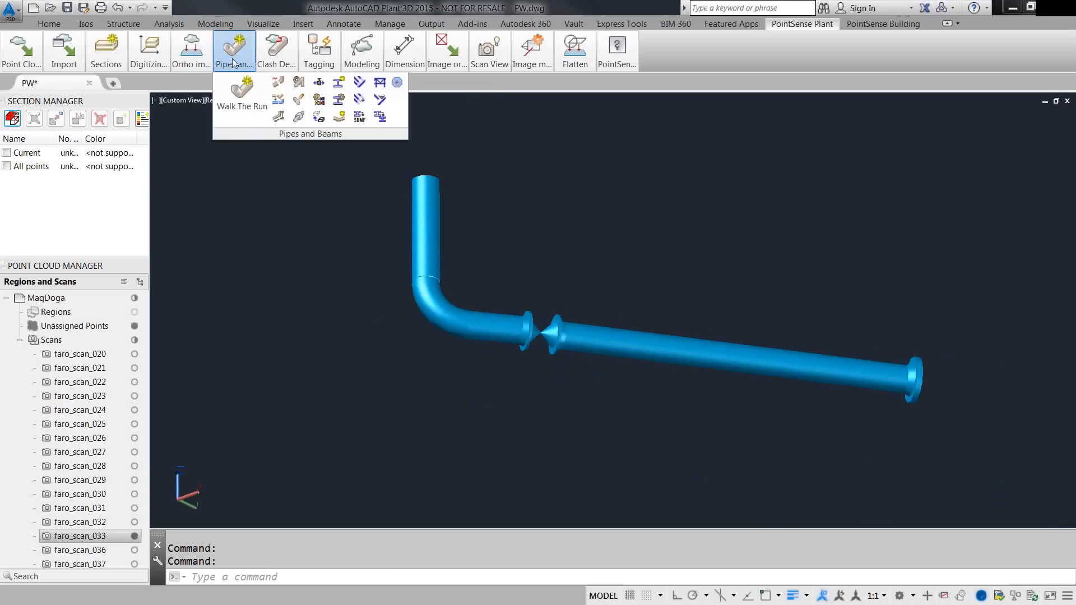
left_click(278, 99)
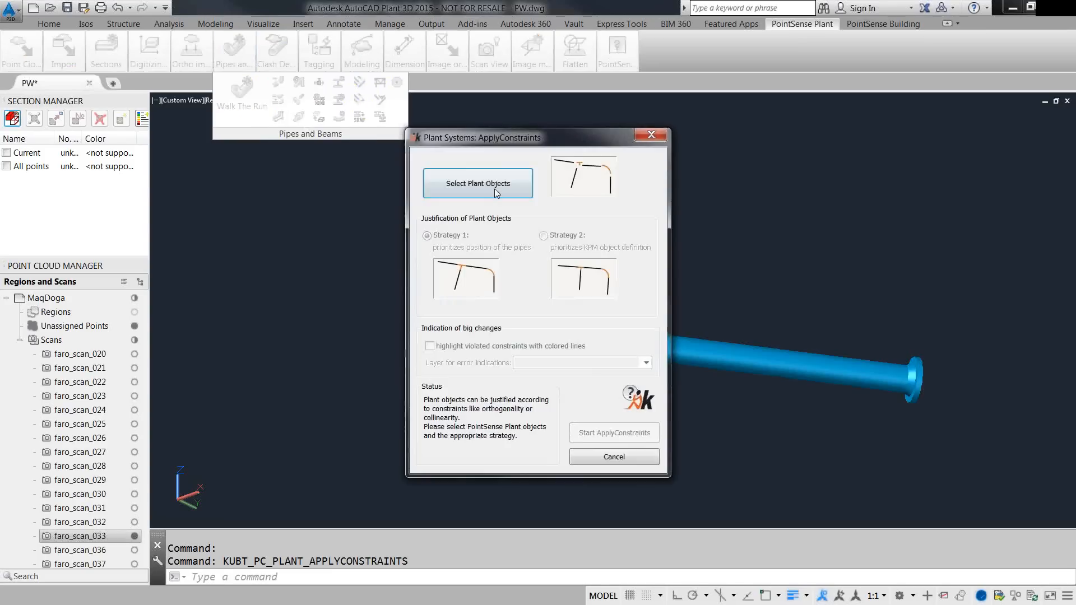
left_click(493, 182)
left_click(914, 379)
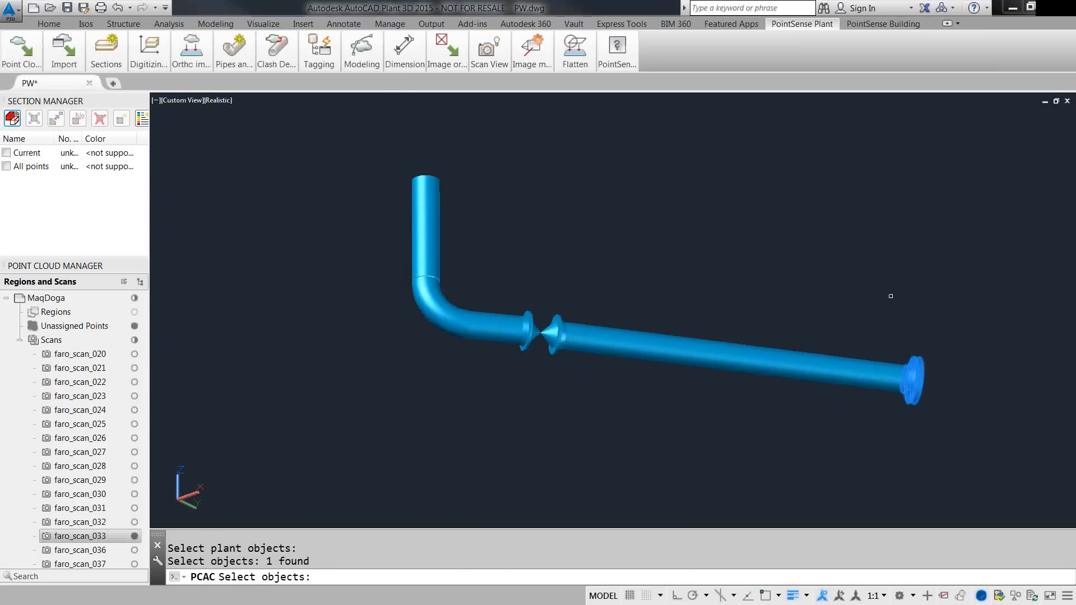
key("Return")
key("Return")
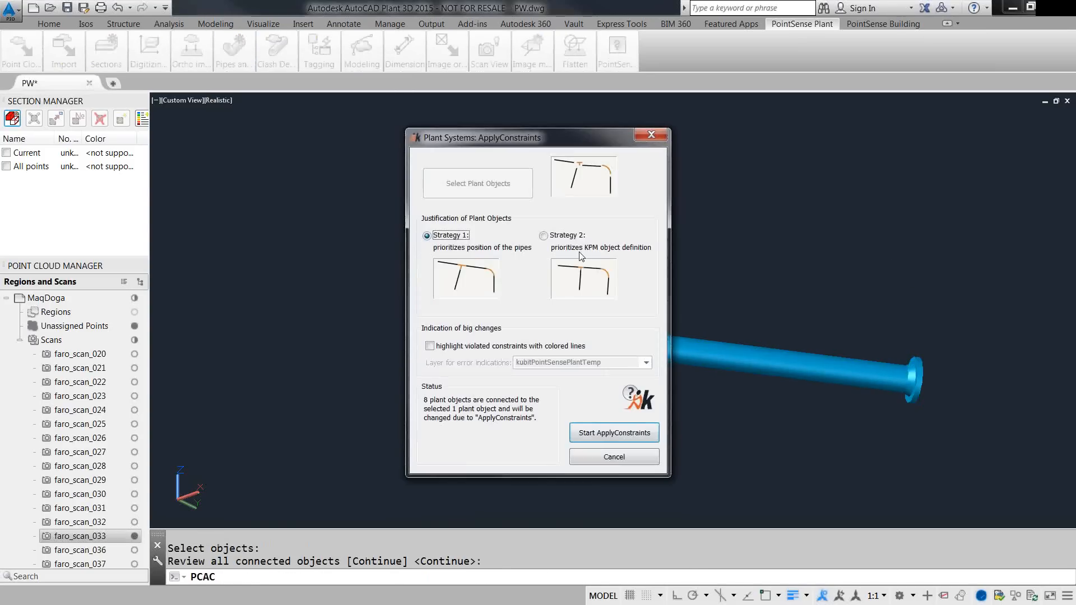
left_click(561, 240)
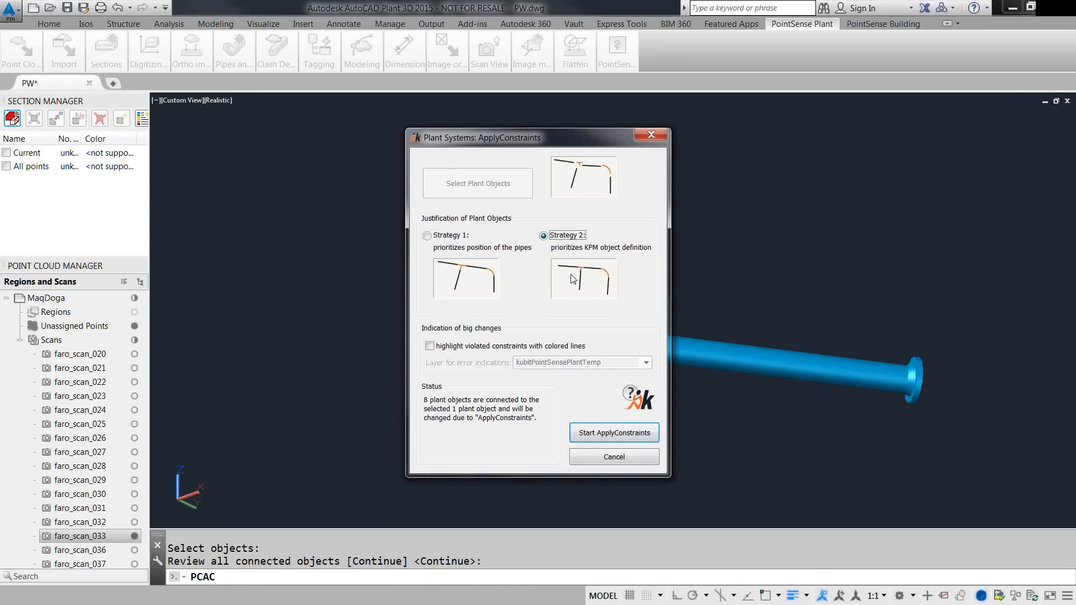
left_click(601, 435)
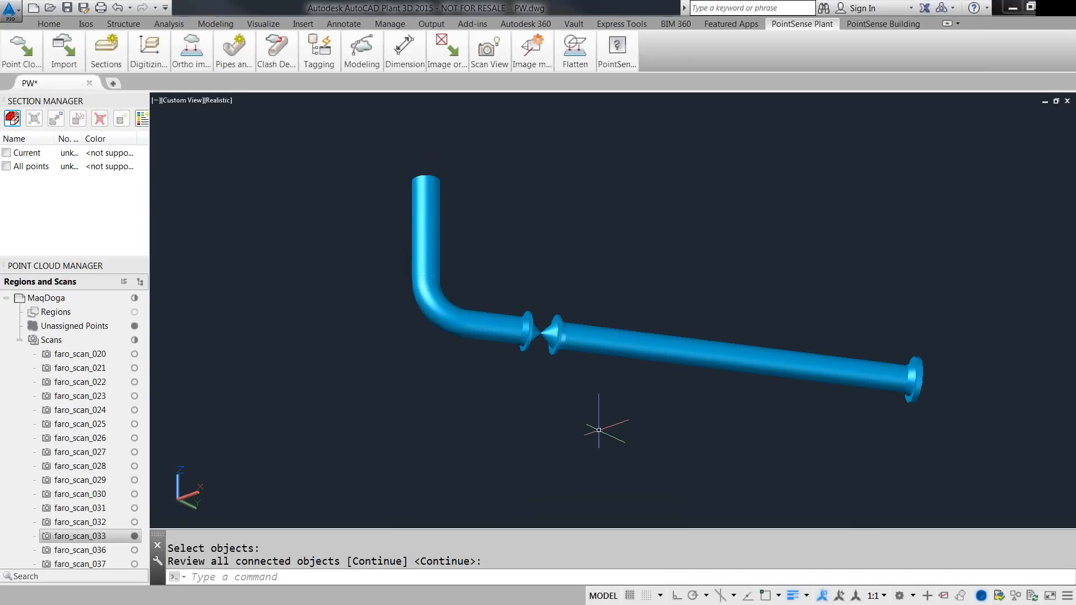
- Export all pipe runs as Plant 3D objects only, with the tagging objects and polylines export methods turned off
scroll(455, 293, "up", 8)
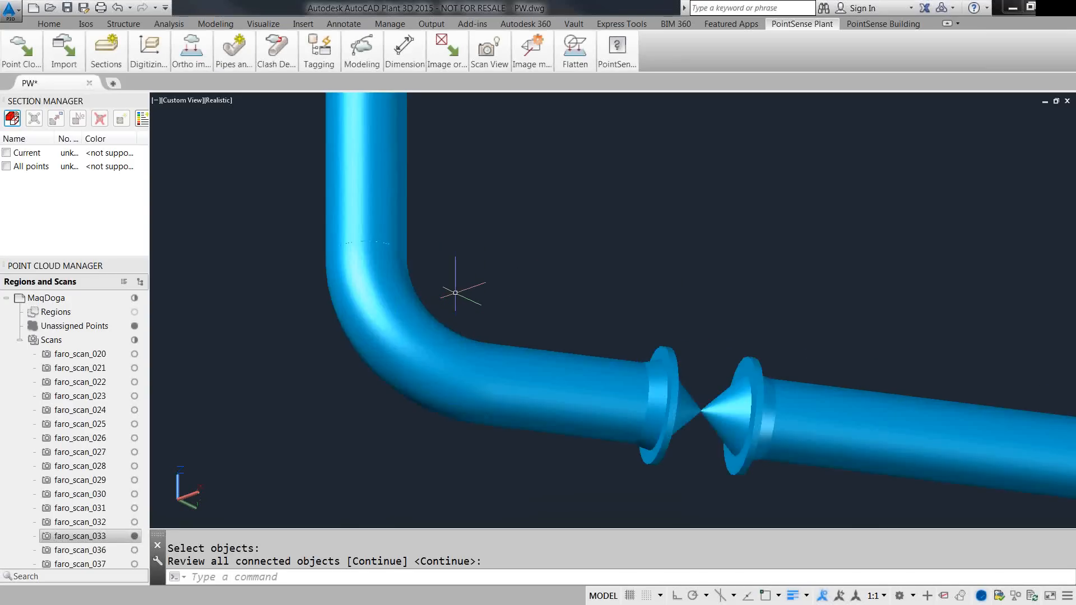
scroll(455, 292, "down", 10)
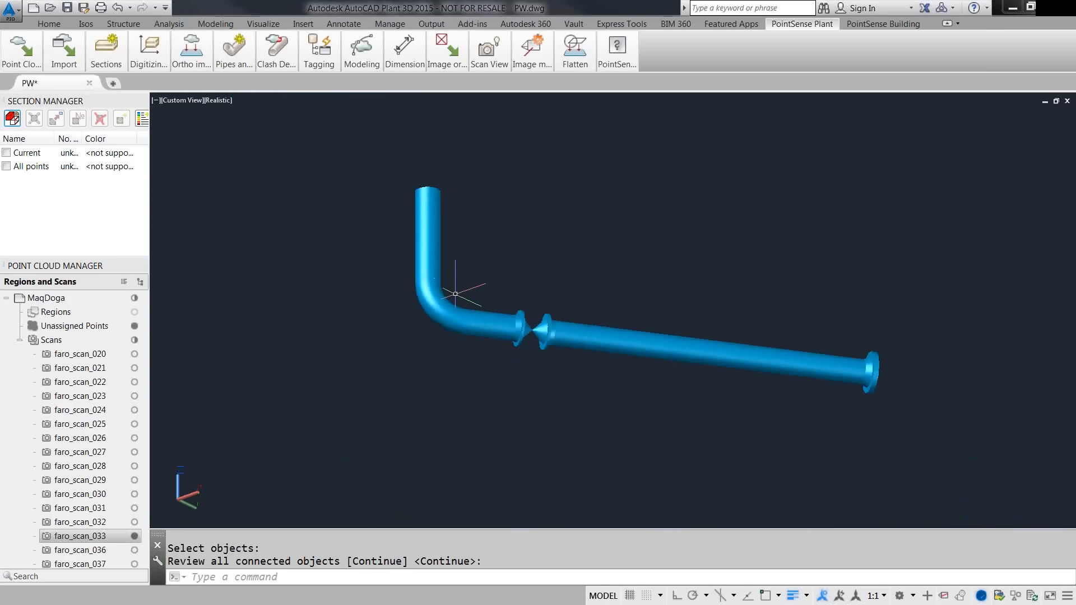
key("Return")
middle_click_drag(471, 445, 526, 532, "shift")
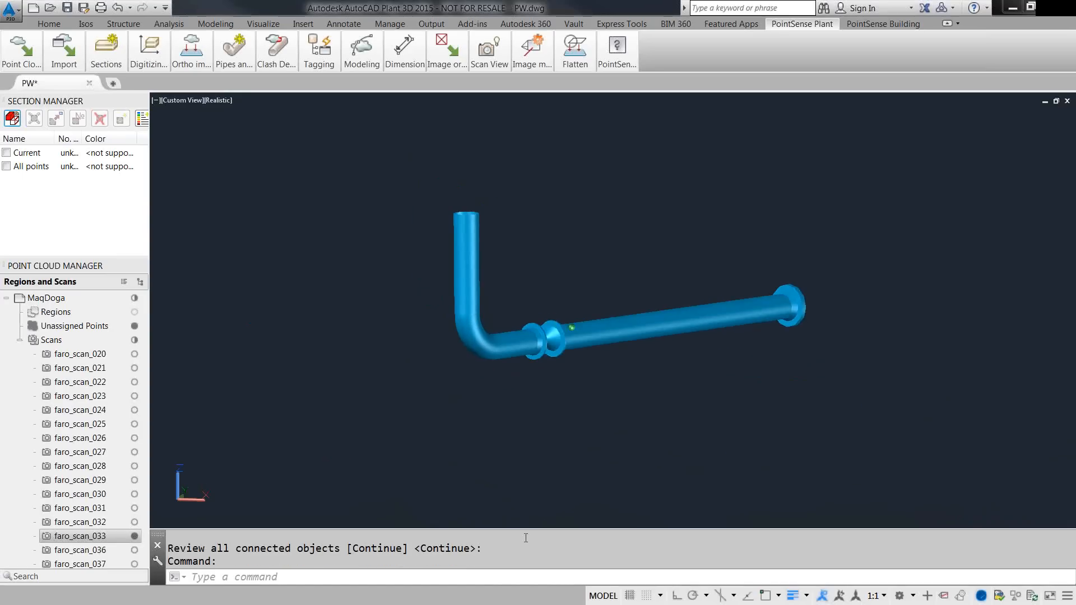
left_click(242, 58)
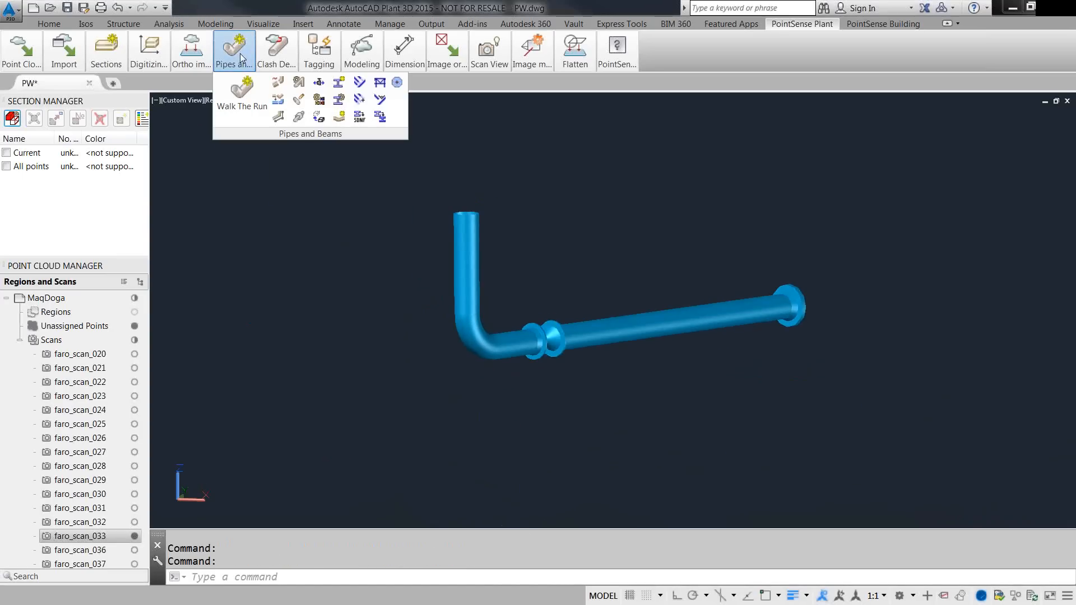
left_click(278, 117)
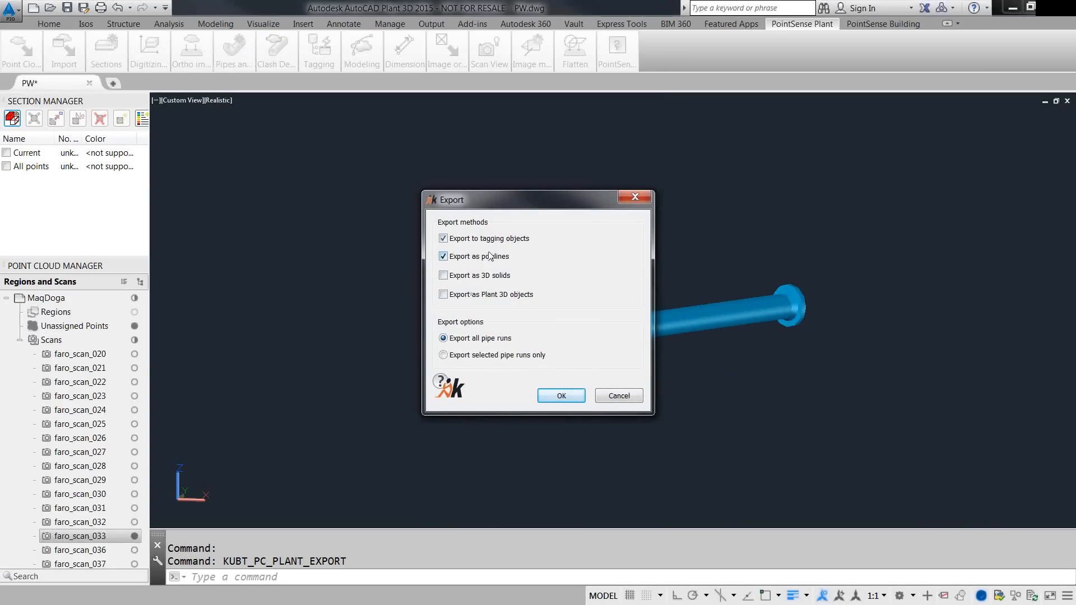
left_click(444, 257)
left_click(443, 238)
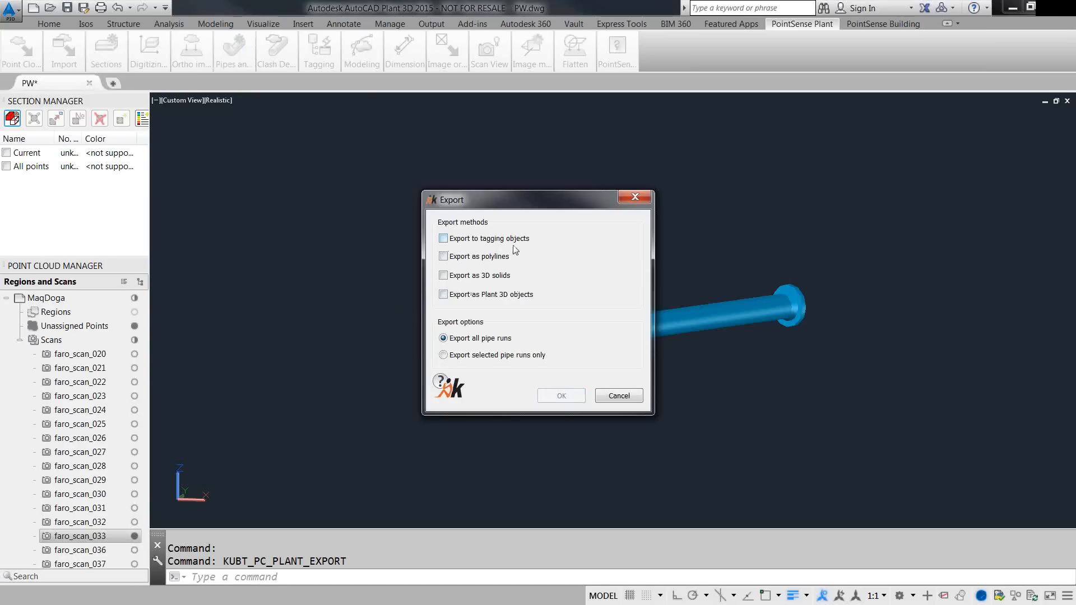
left_click(443, 295)
left_click(543, 394)
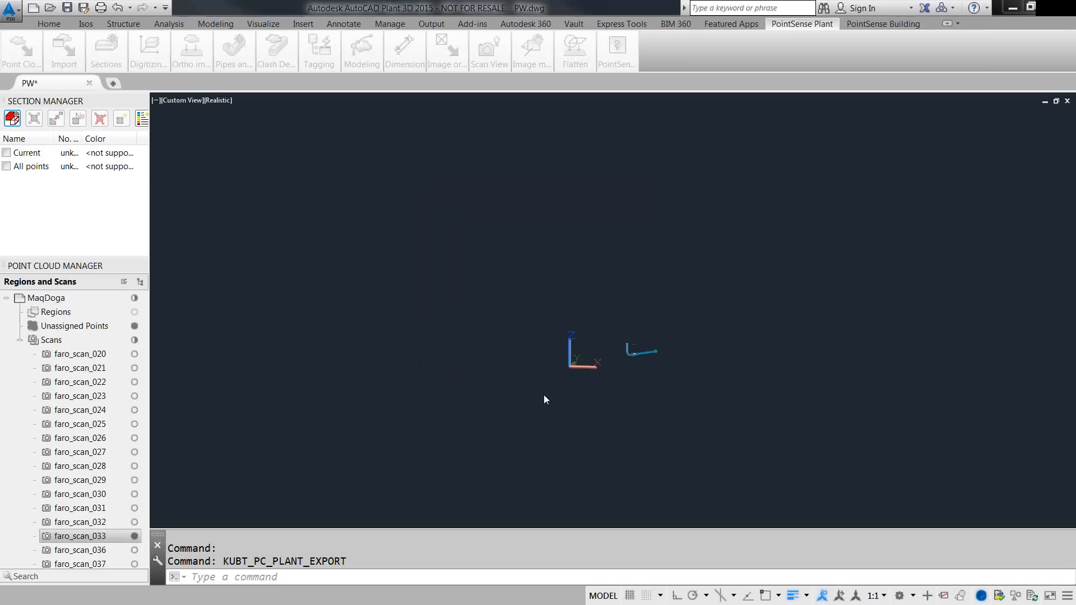
- Create a Quick Iso of the whole exported pipe run, including its valve and flanges, with the Check_ANSI-B iso style
scroll(632, 356, "up", 5)
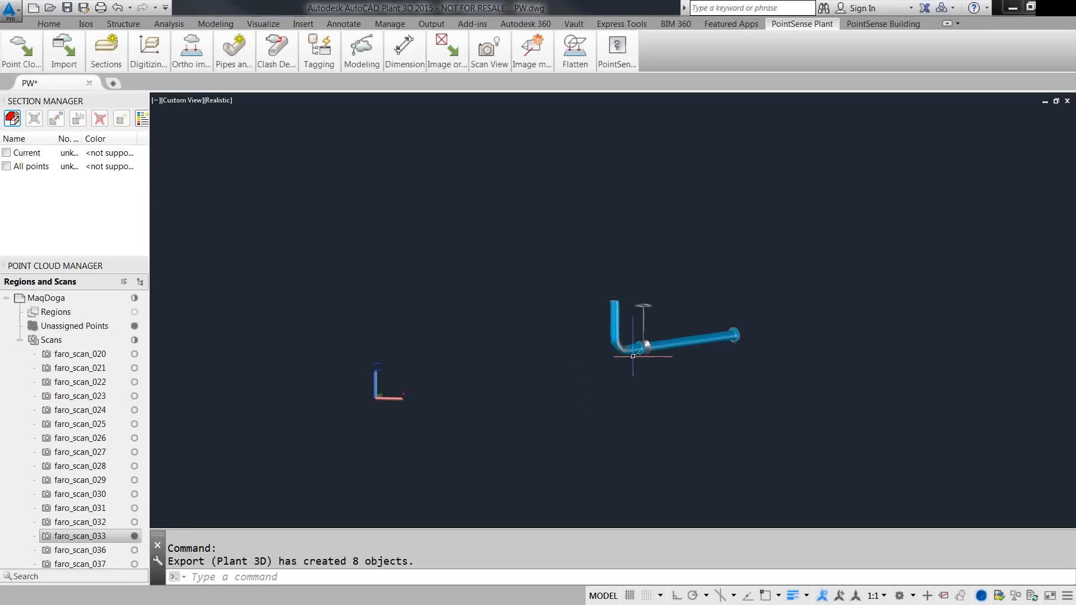
scroll(644, 347, "up", 4)
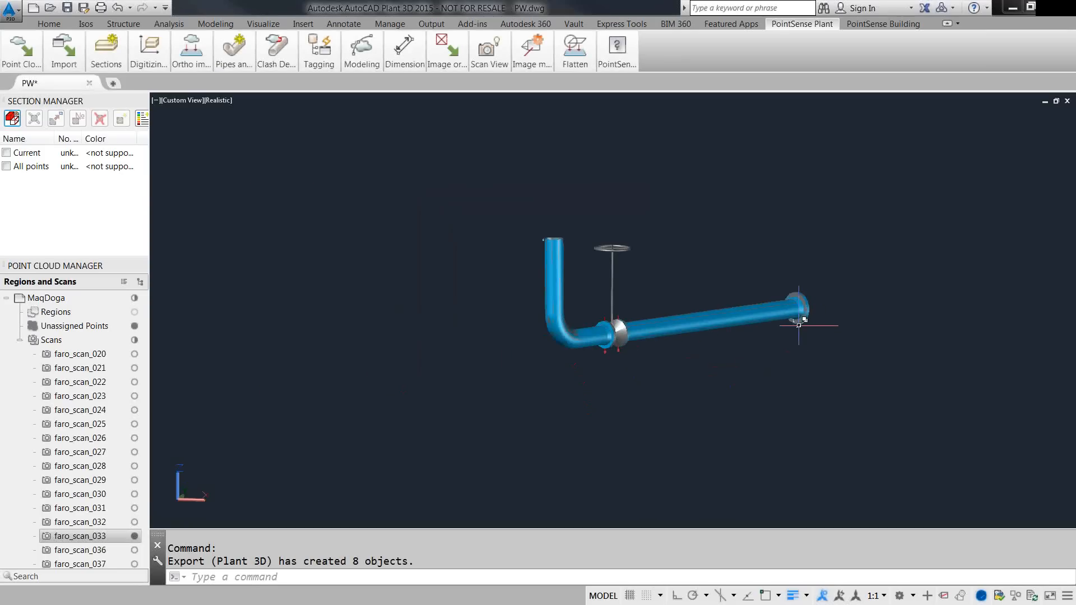
left_click(28, 46)
left_click(85, 23)
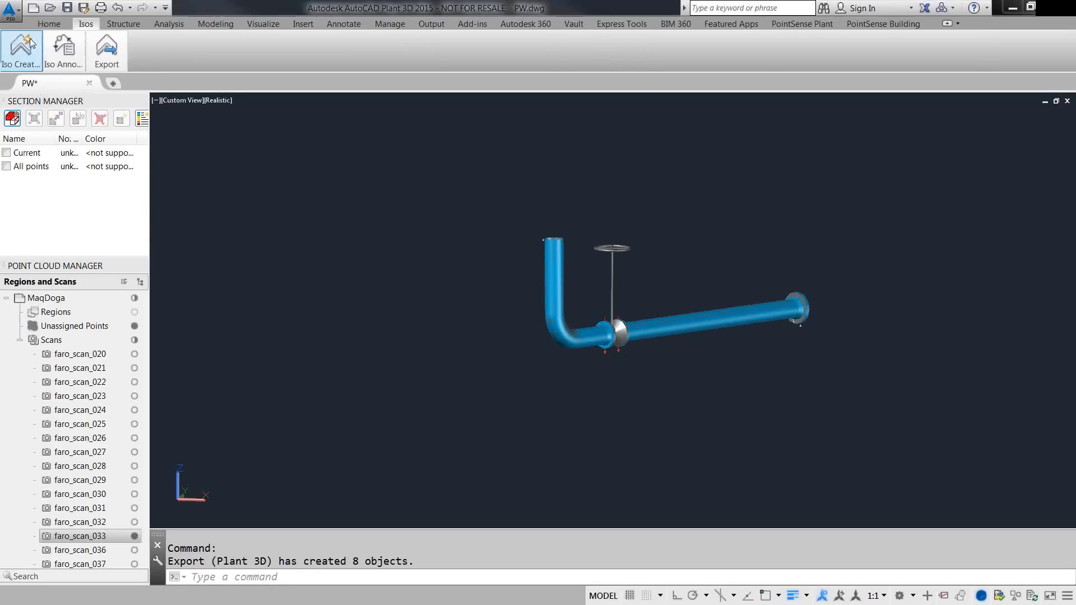
left_click(21, 50)
left_click(15, 80)
left_click(415, 152)
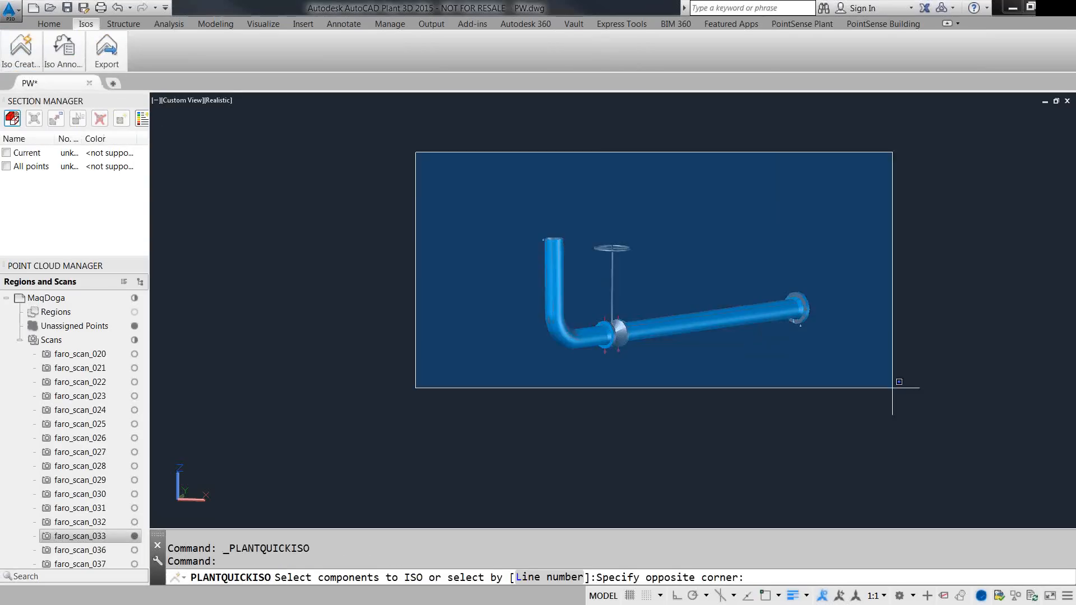
left_click(927, 413)
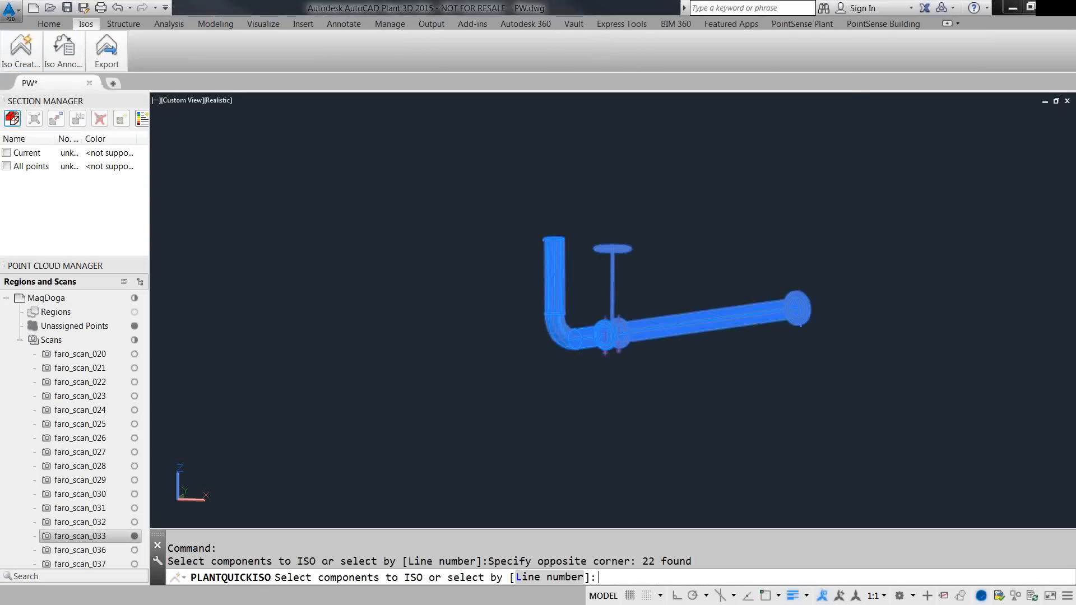
key("Return")
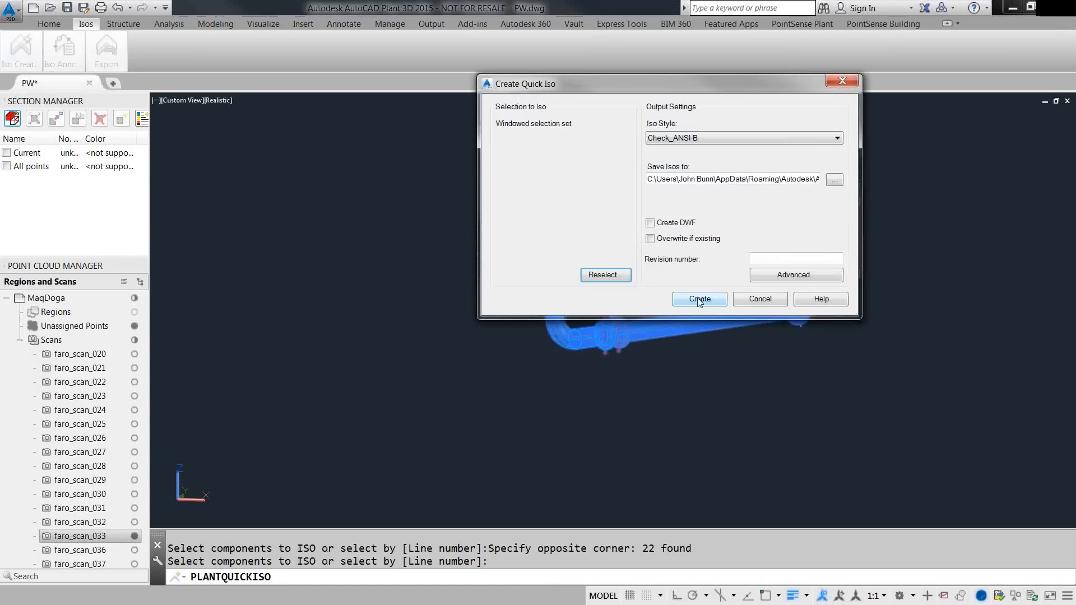
left_click(698, 300)
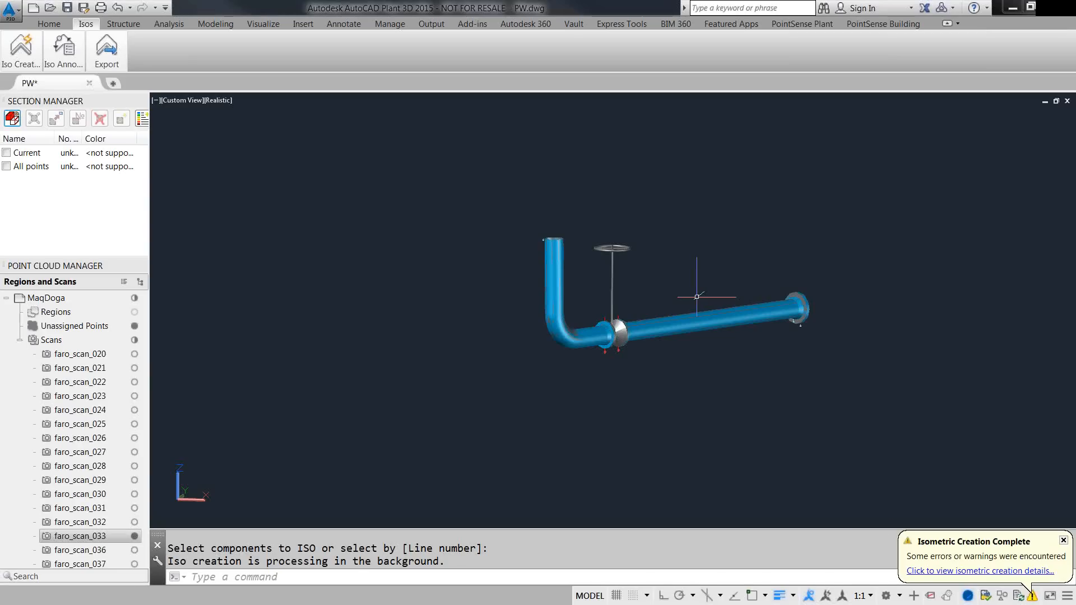
- Open the generated isometric drawing from the isometric creation results and examine its dimensions and bill of materials
left_click(964, 572)
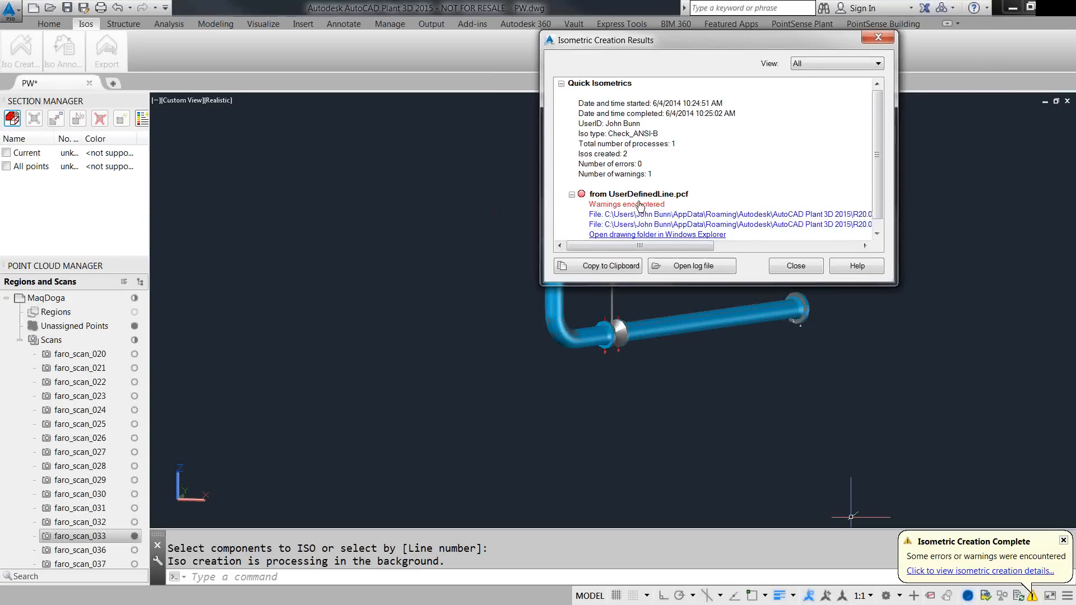
left_click(787, 217)
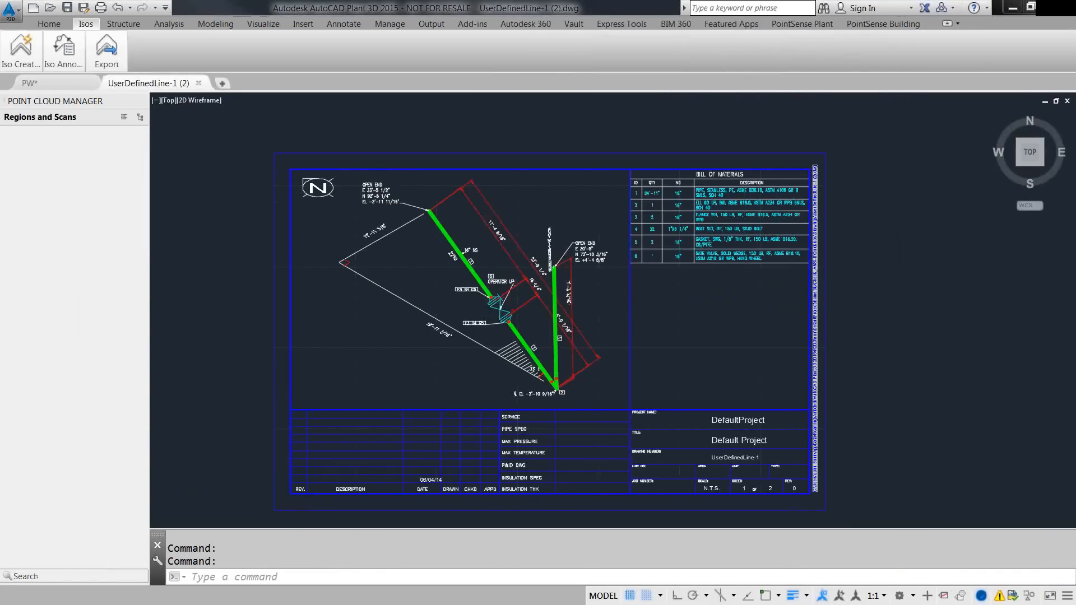
scroll(532, 260, "up", 4)
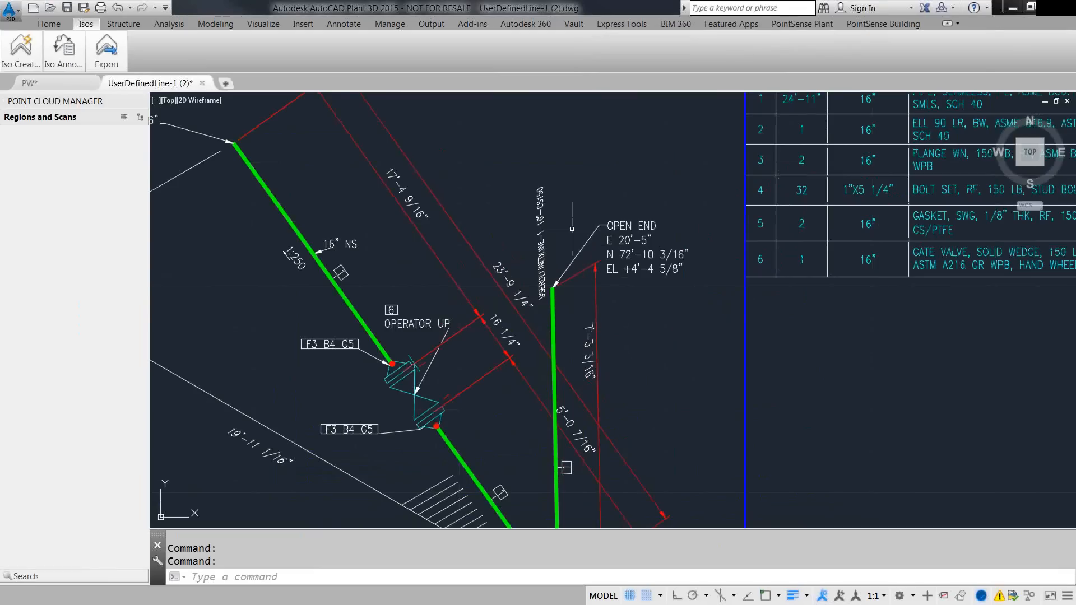
scroll(569, 228, "down", 4)
scroll(879, 161, "up", 5)
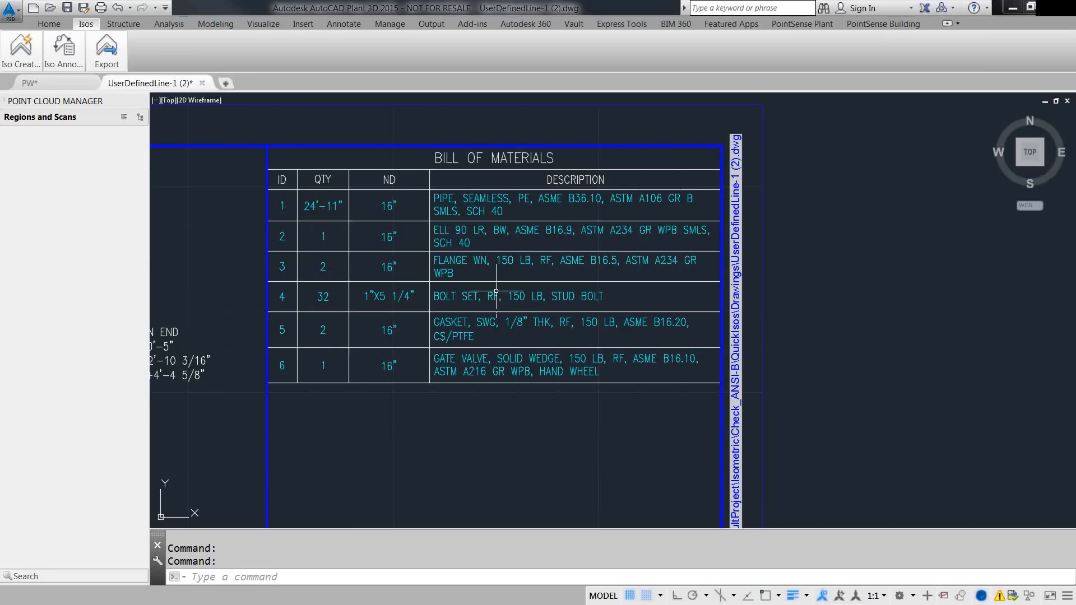
scroll(901, 233, "down", 5)
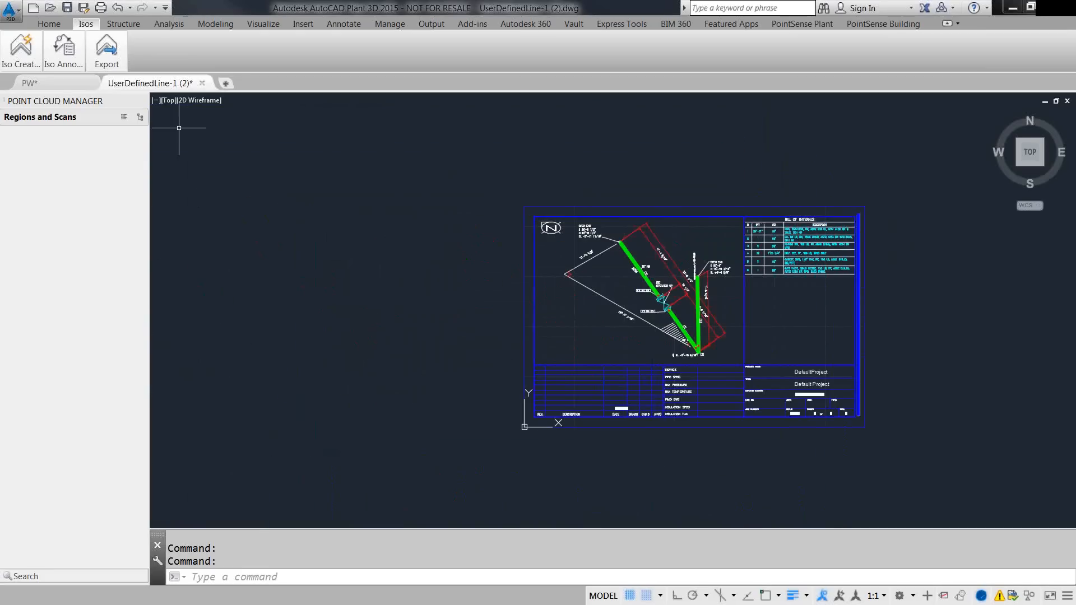
- Close the isometric drawing without saving its changes
left_click(10, 9)
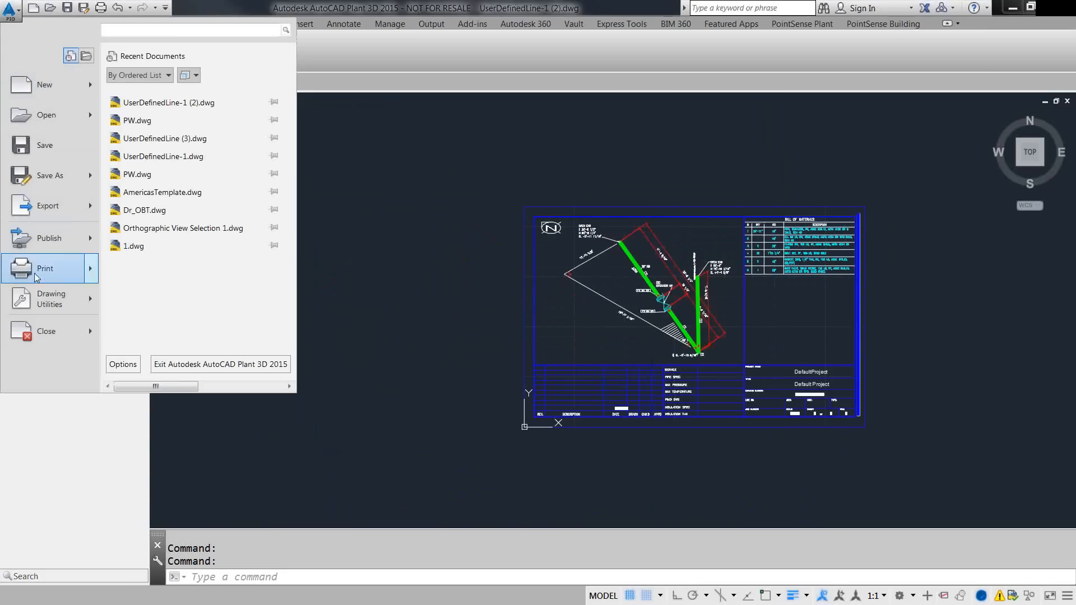
left_click(43, 334)
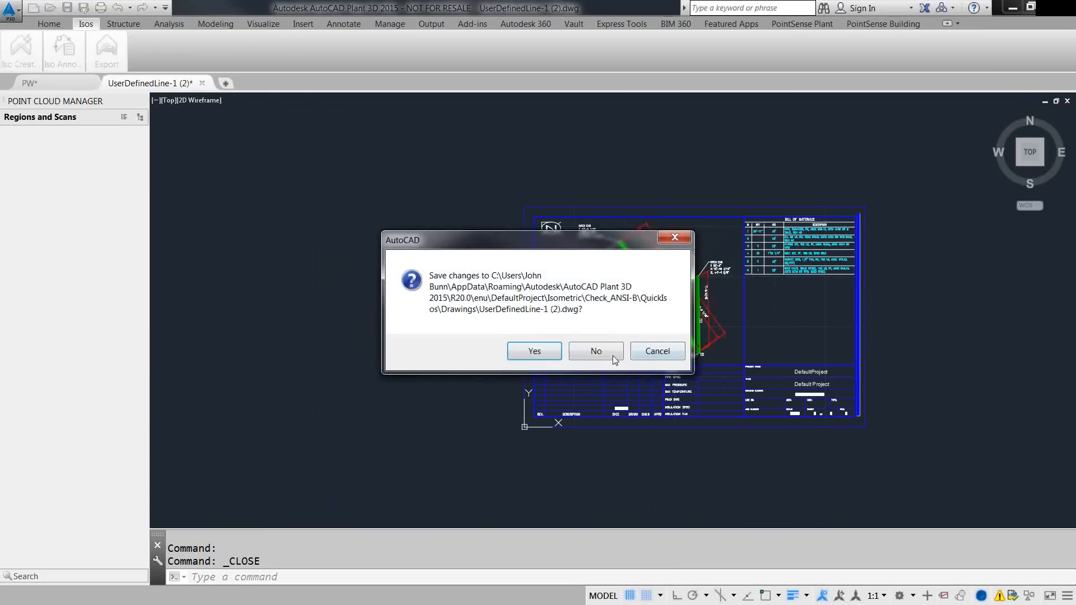
left_click(595, 351)
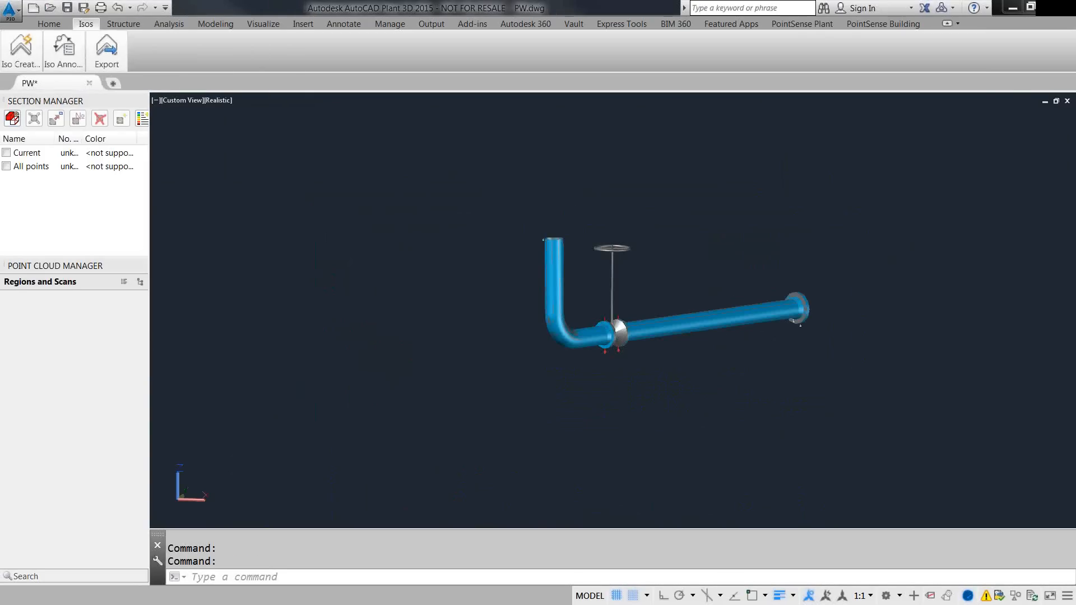
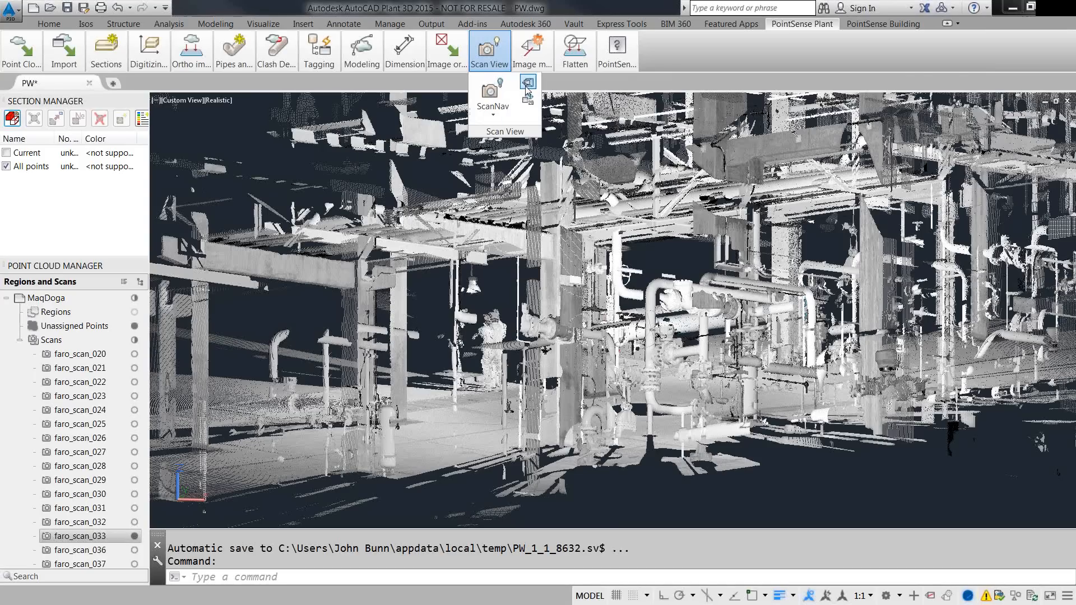
- Show all scan labels, turn Scan Nav on and enter the faro_scan_033 position with that scan isolated
left_click(528, 82)
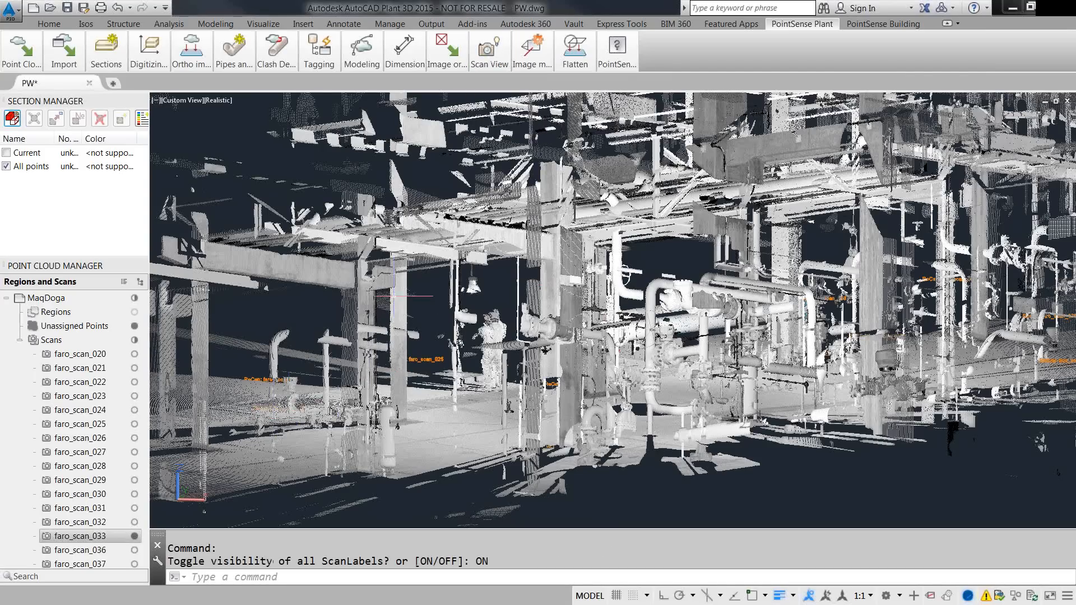
middle_click_drag(392, 297, 446, 411, "shift")
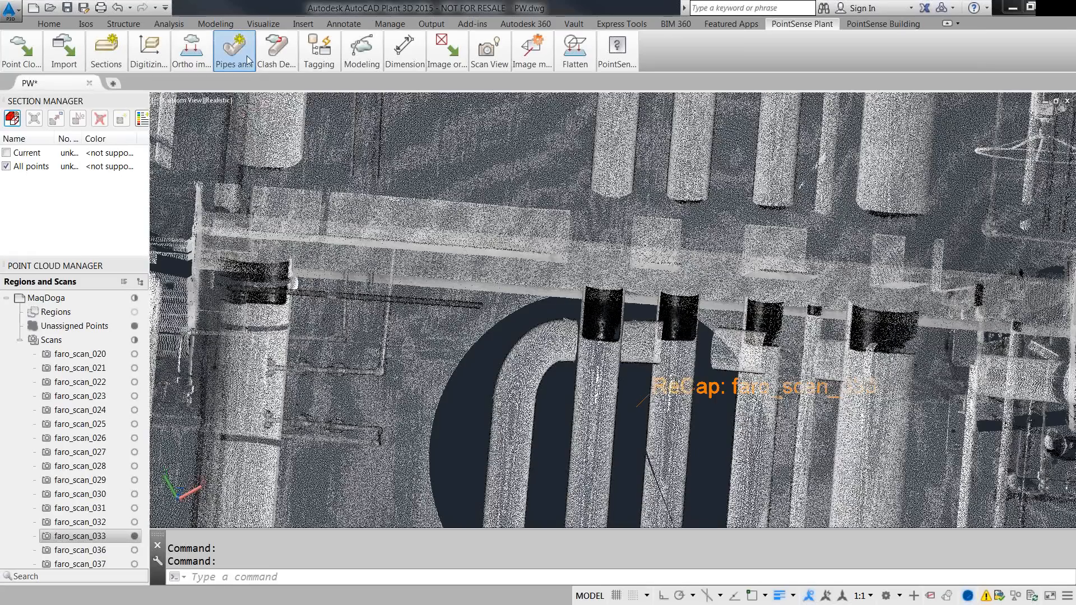
mouse_move(488, 50)
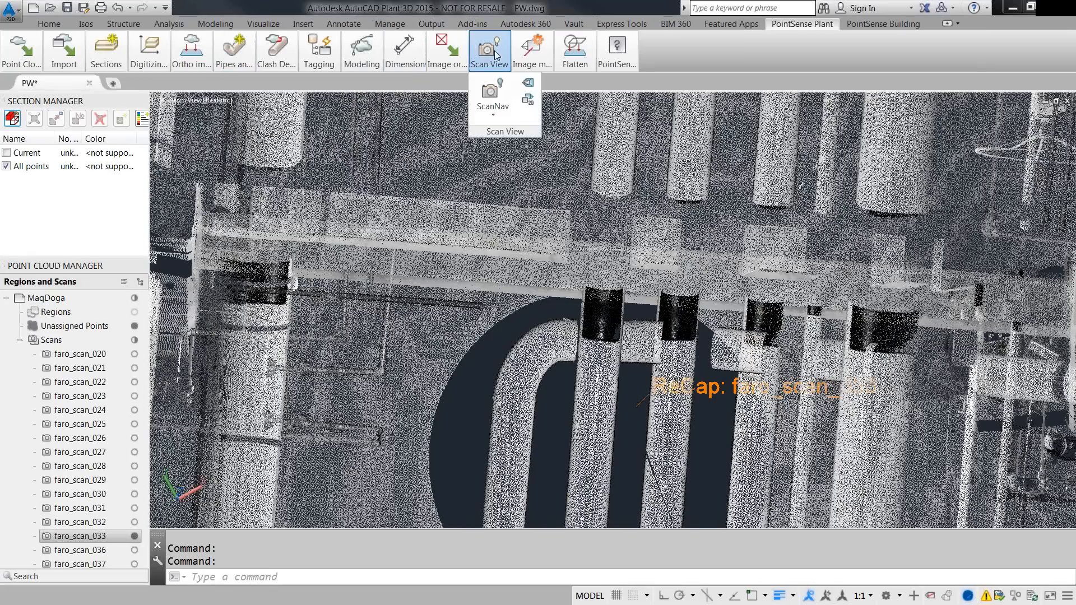
left_click(489, 103)
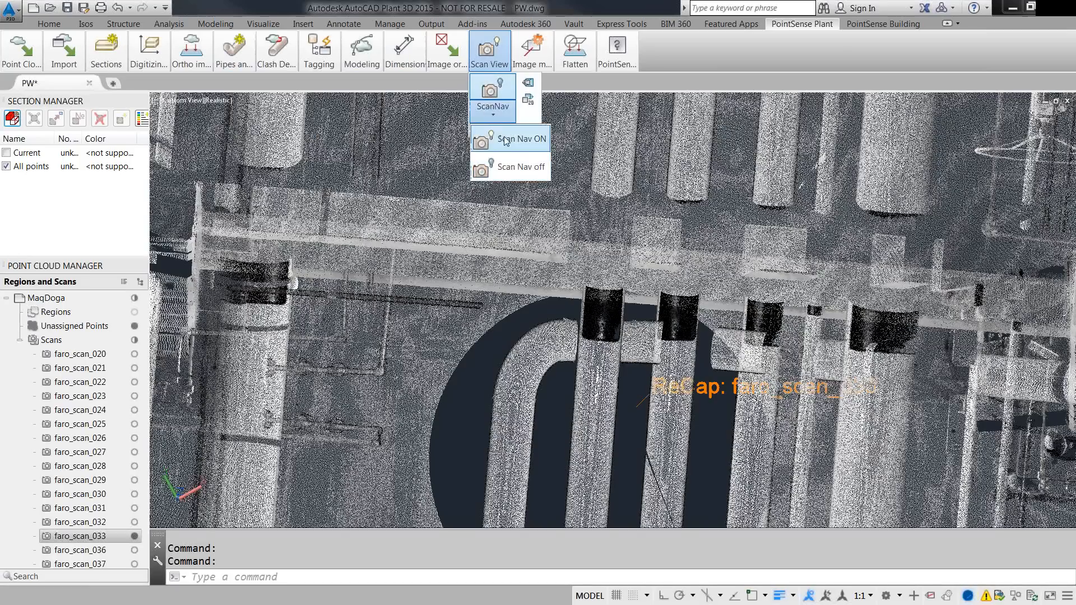
left_click(513, 140)
left_click(709, 386)
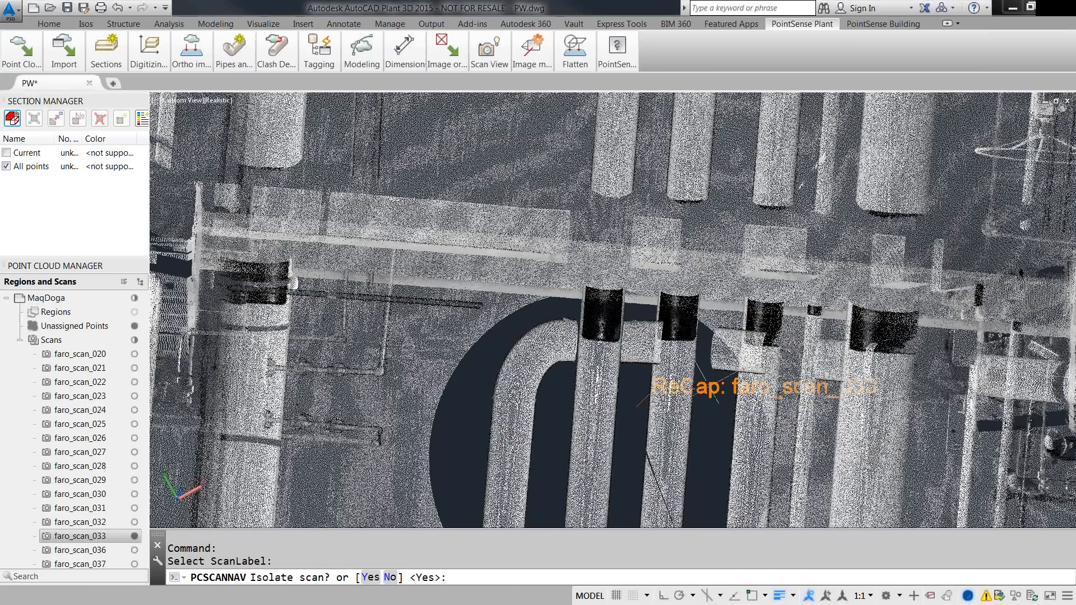
key("Return")
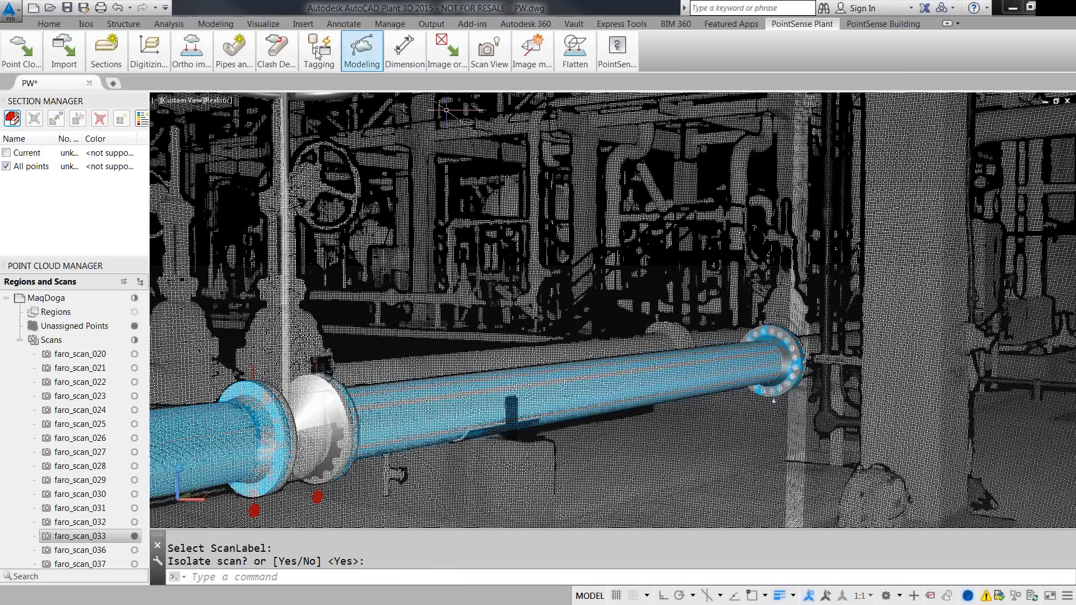
- Hide all scan labels and turn the scan view towards the overhead steel beams beyond the pipe run
mouse_move(487, 49)
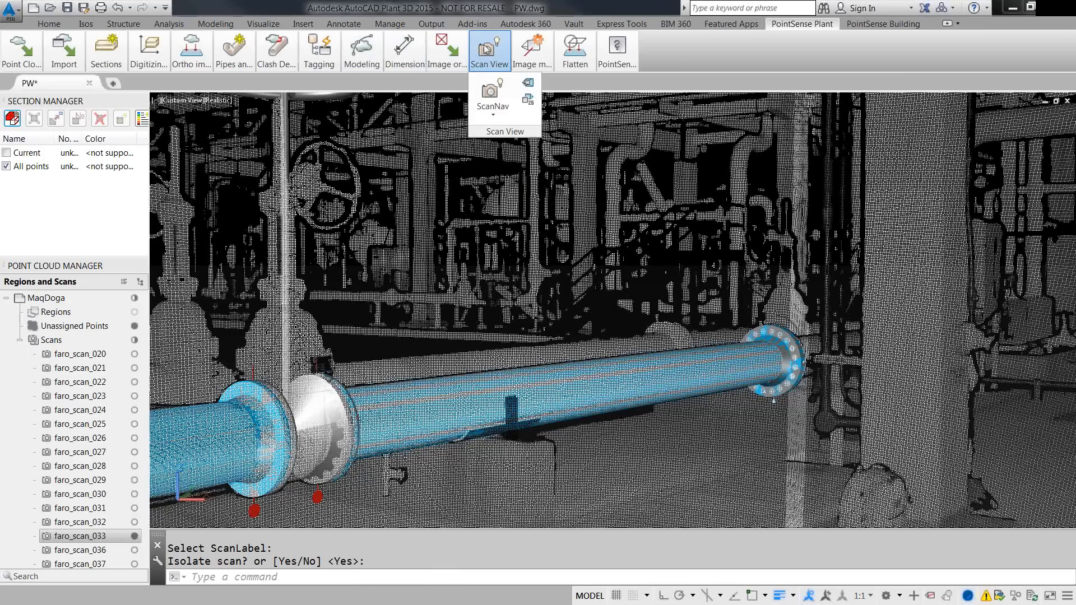
left_click(528, 101)
middle_click_drag(488, 312, 339, 296)
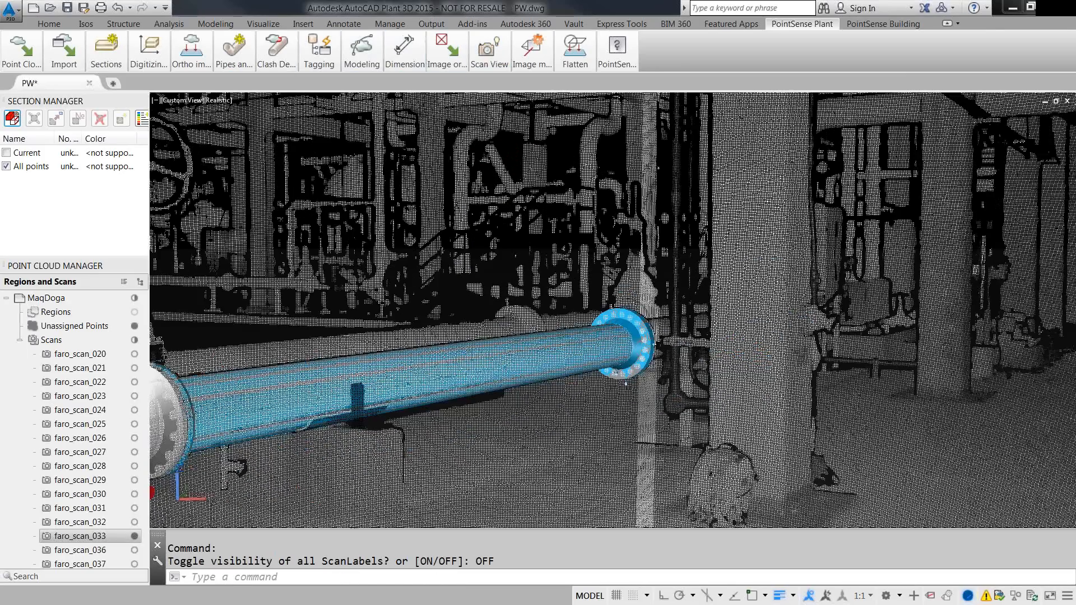
scroll(625, 383, "down", 5)
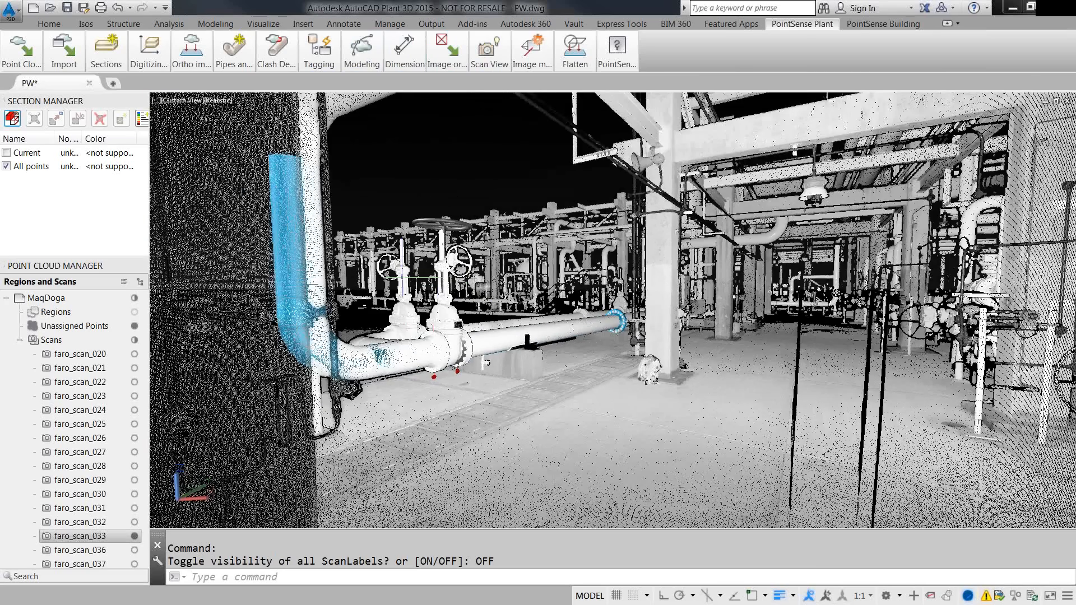
middle_click_drag(807, 238, 698, 305)
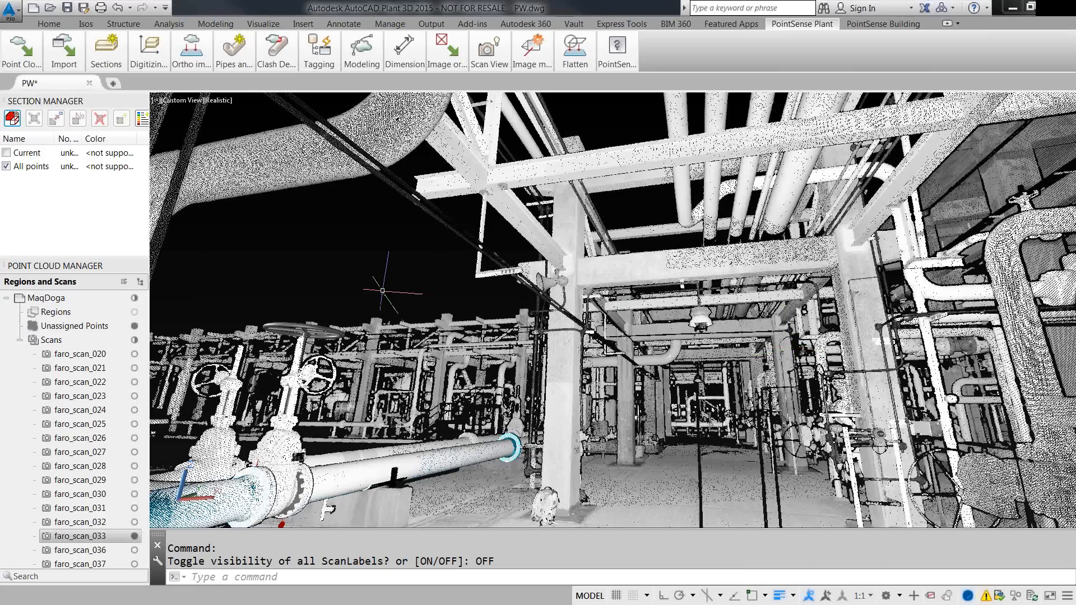
middle_click_drag(386, 286, 561, 275)
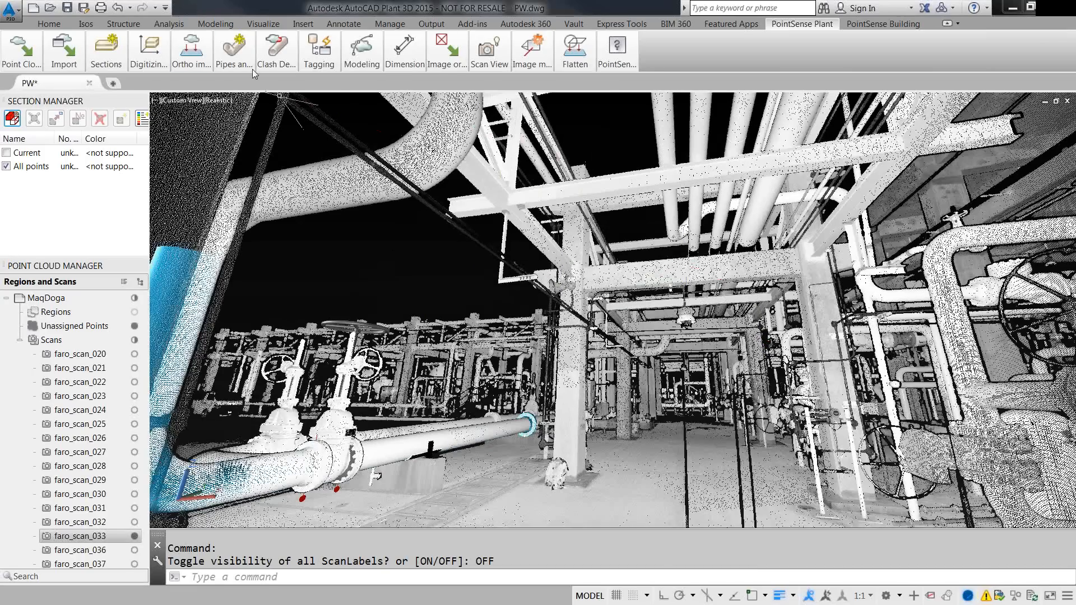
- Detect the steel type of the overhead horizontal beam from two points picked on the same face in the scan
left_click(234, 52)
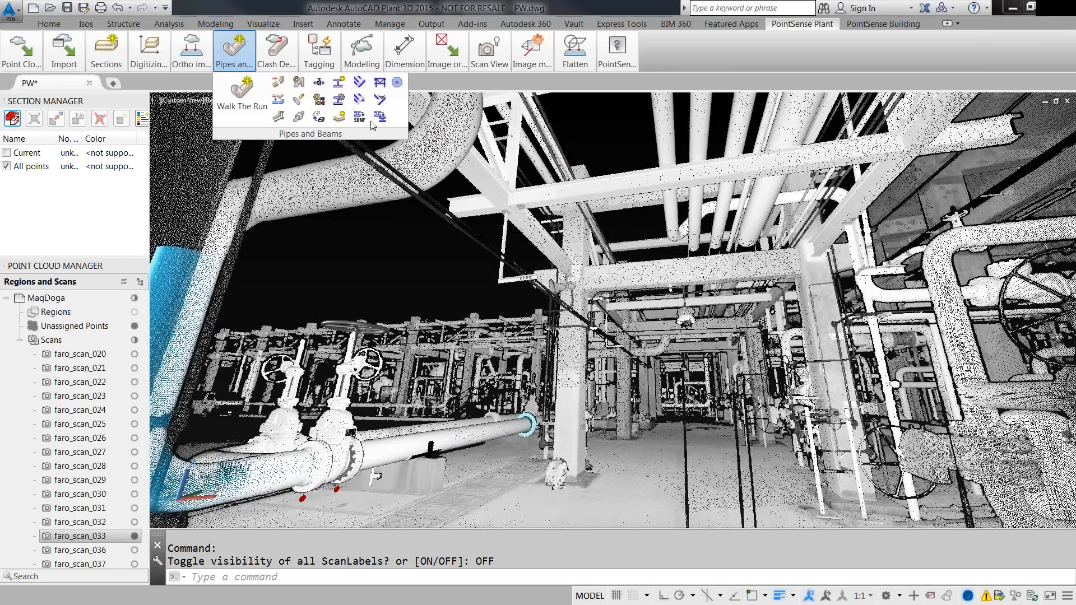
left_click(337, 82)
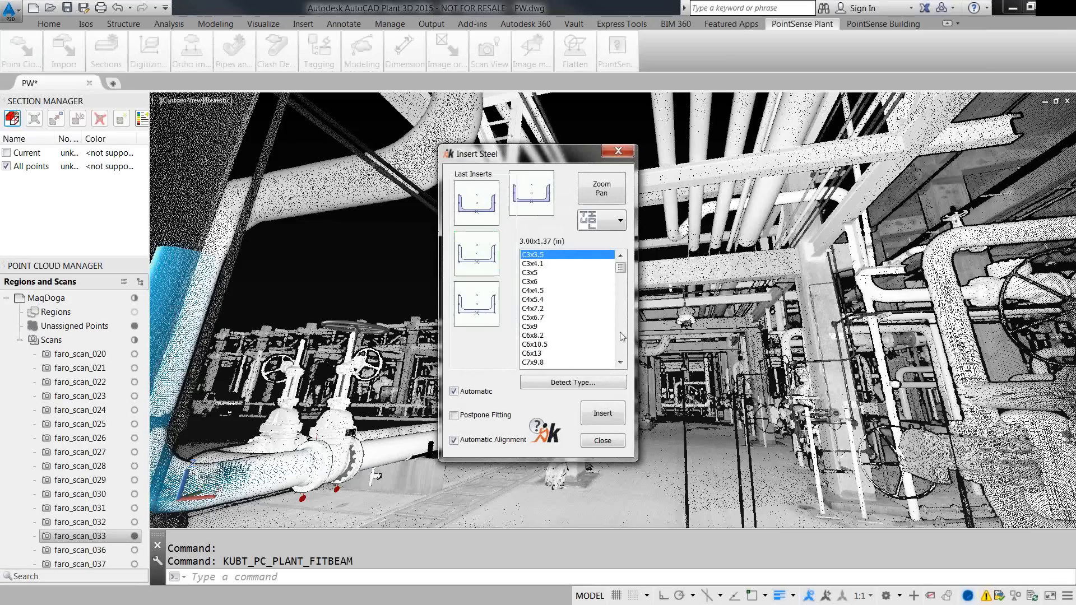
left_click(565, 385)
left_click(570, 384)
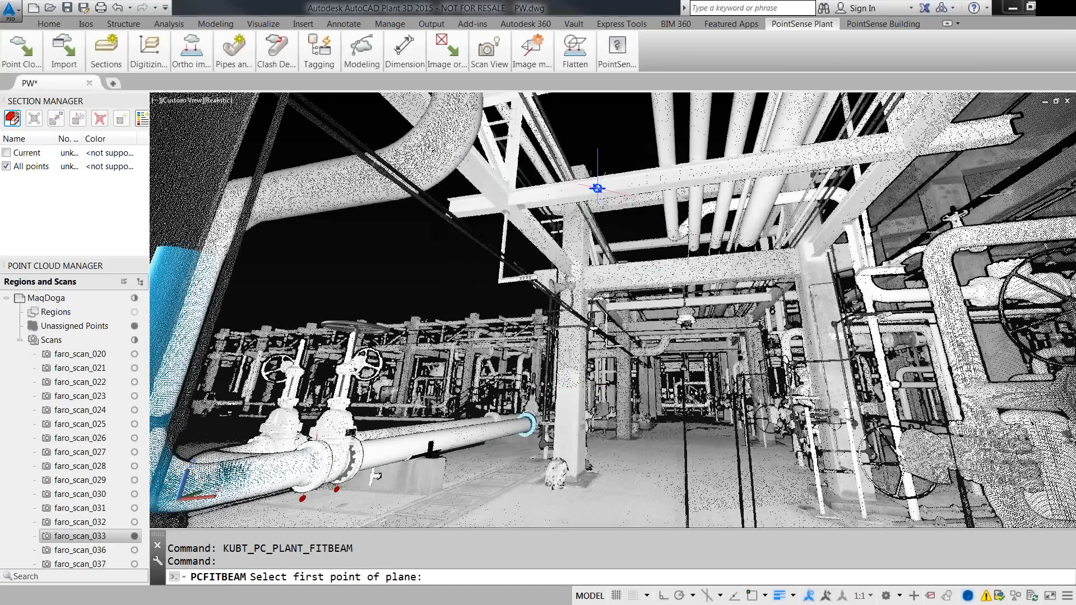
left_click(597, 189)
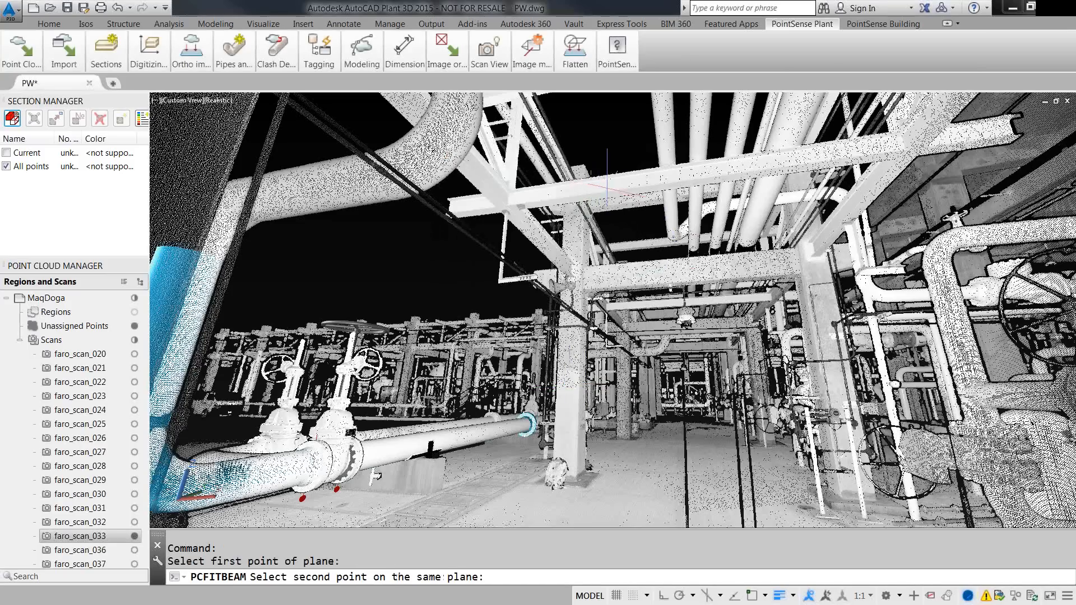
left_click(647, 180)
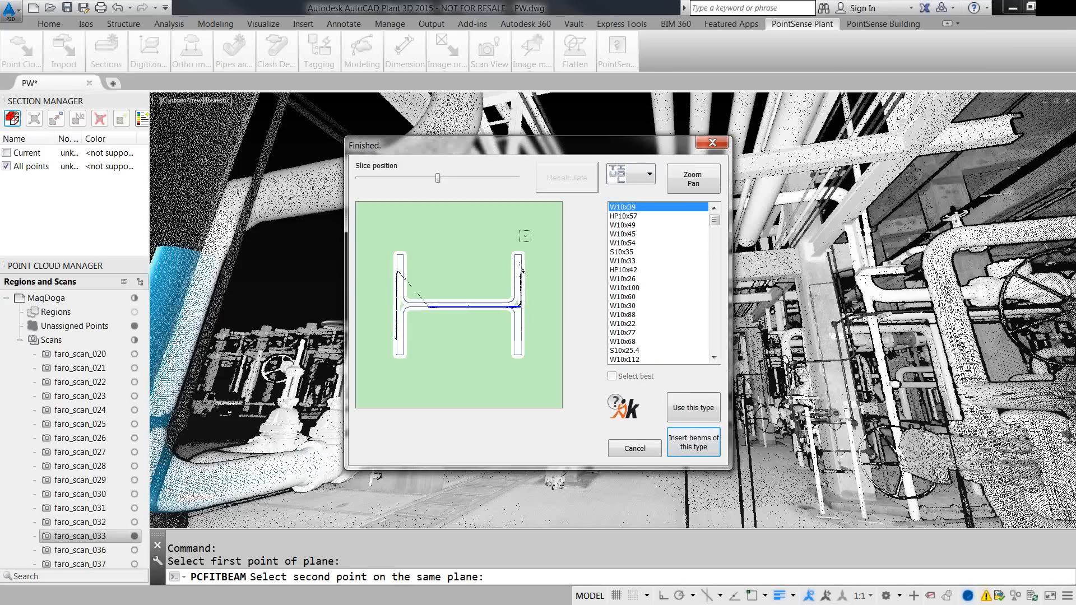
- Limit the detected steel sections to I-shaped profiles and move the results dialog clear of the beam preview
left_click(642, 174)
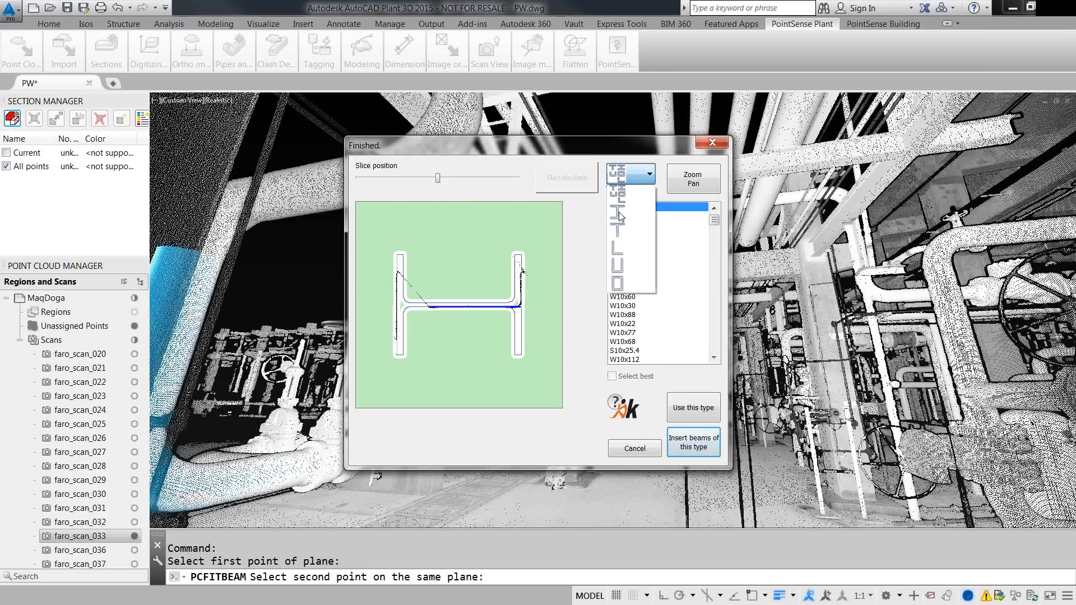
left_click(618, 219)
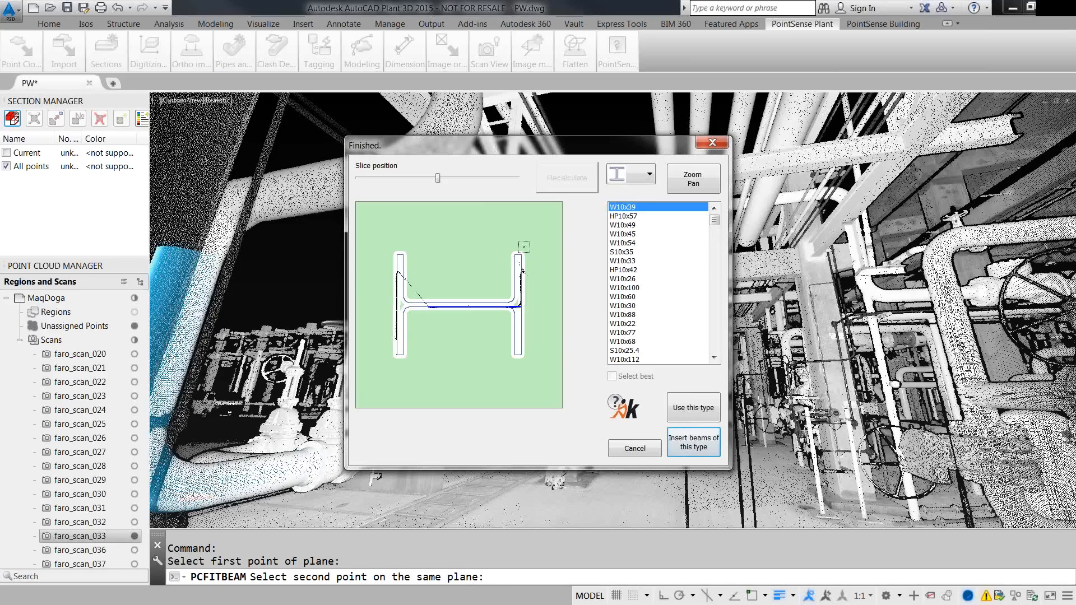
left_click_drag(577, 151, 365, 149)
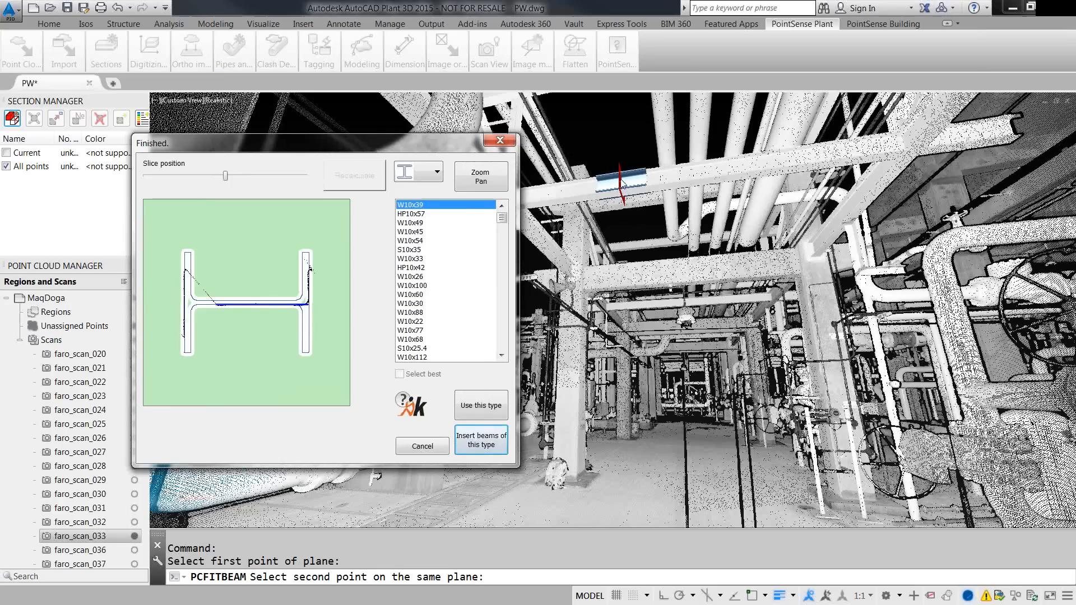
- Shift the slice position along the beam, recalculate the section match and start inserting W10x26 beams
mouse_move(226, 177)
left_mouse_down()
mouse_move(291, 178)
mouse_move(235, 178)
mouse_move(249, 178)
left_mouse_up()
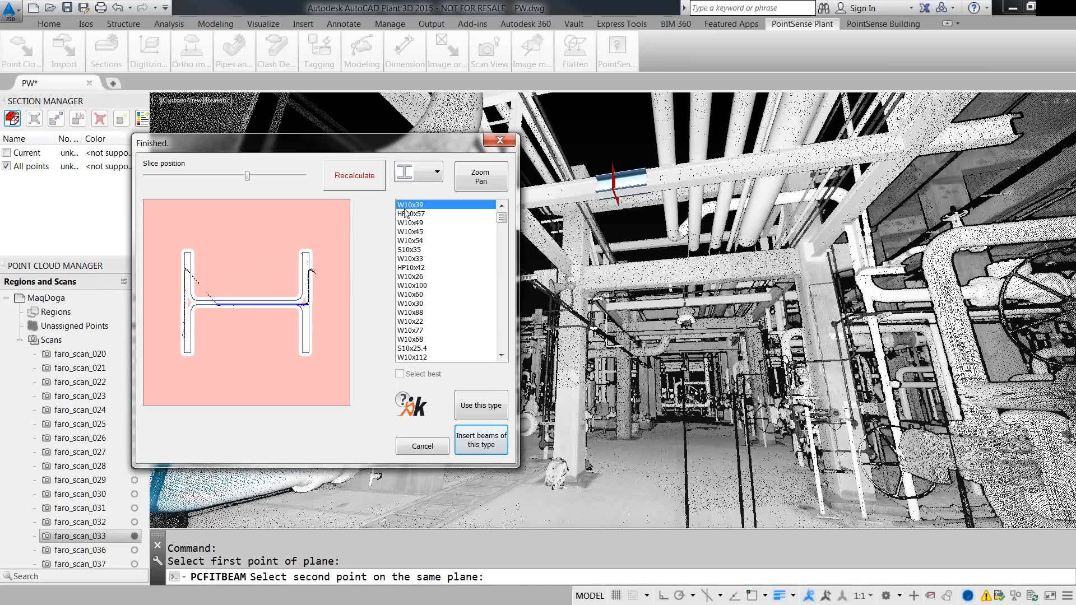
left_click(333, 177)
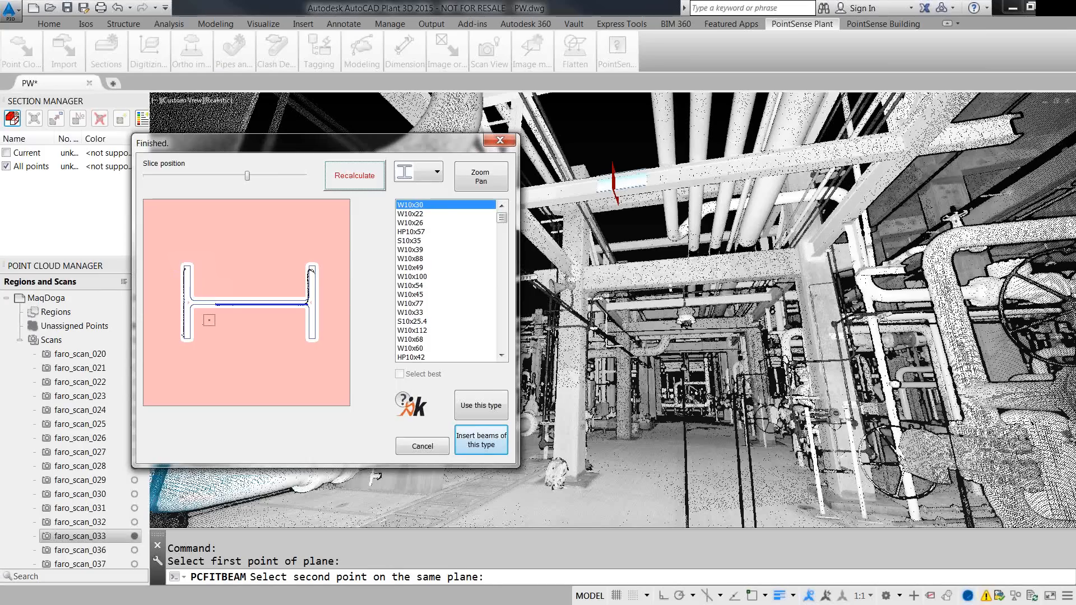
left_click(348, 188)
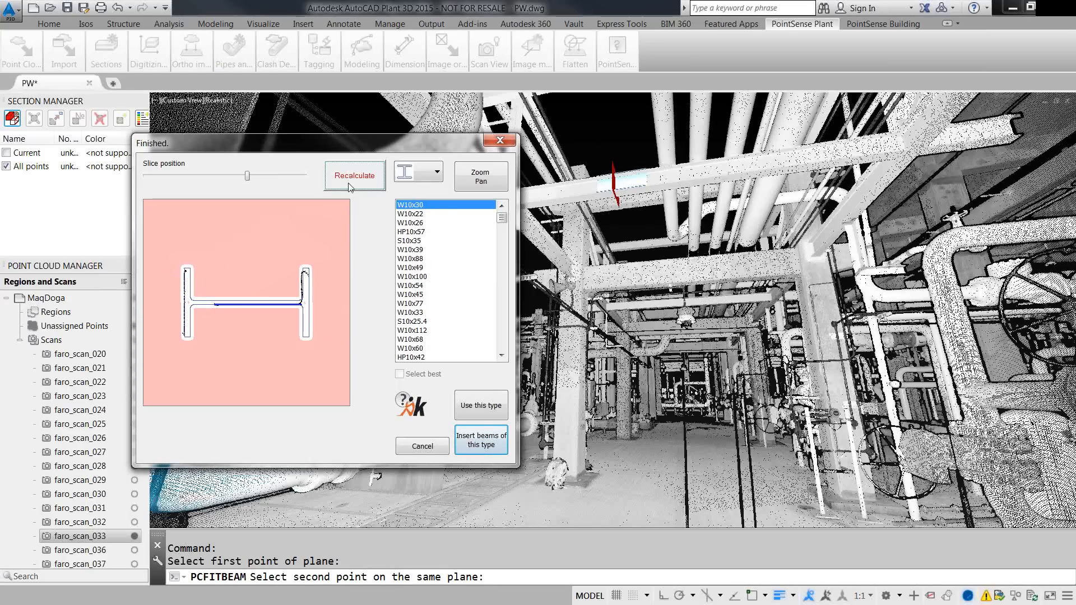
left_click(349, 187)
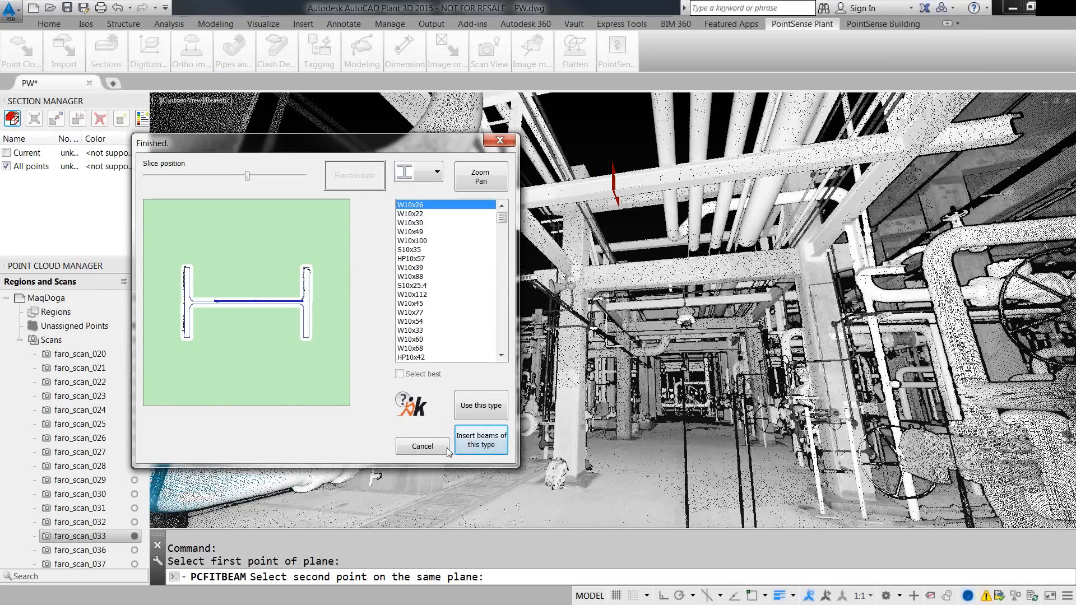
left_click(477, 446)
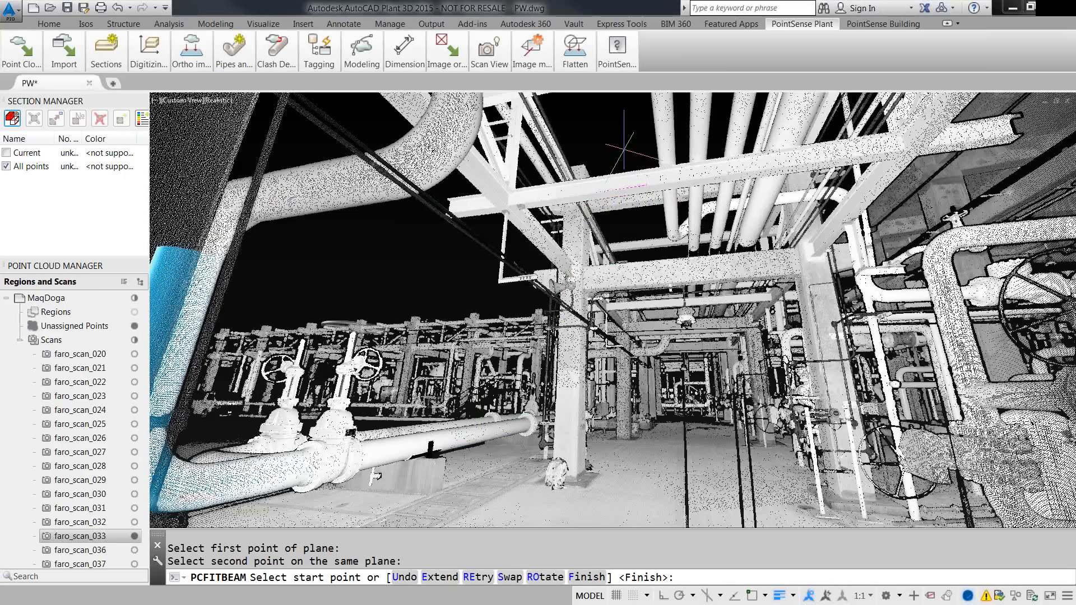
- Extend the W10x26 beam to the free end of the scanned overhead beam on the large elbow side
scroll(631, 148, "up", 2)
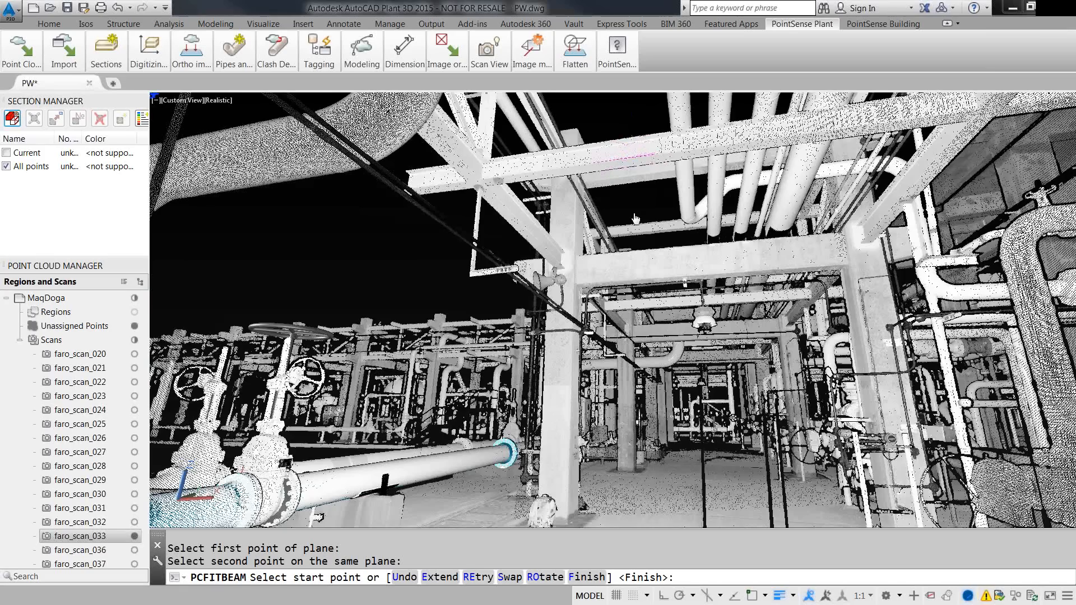
scroll(634, 218, "up", 3)
middle_click_drag(634, 217, 634, 282)
type("e")
key("Return")
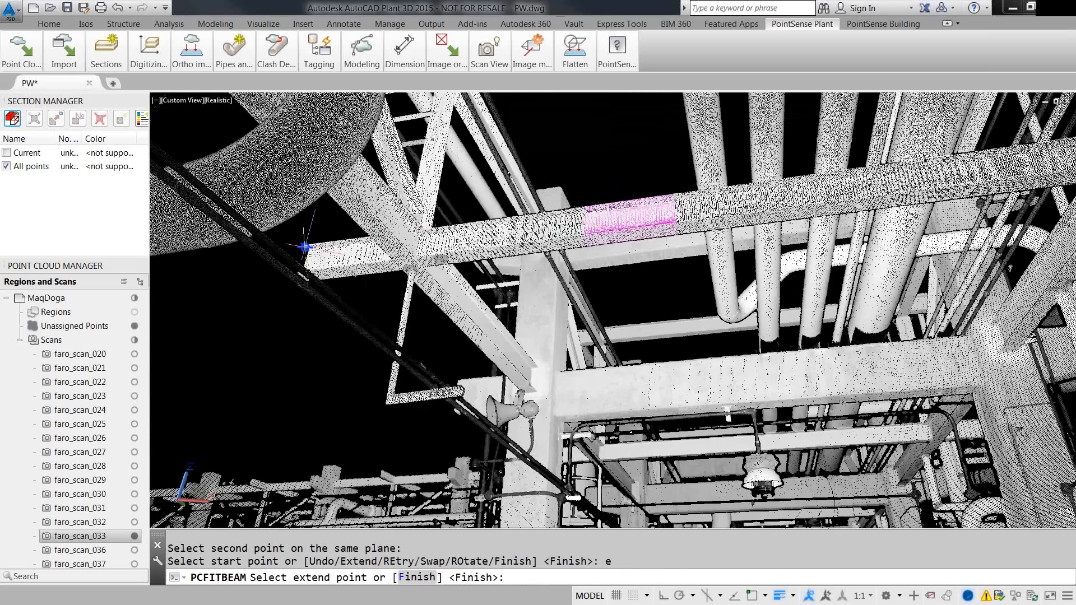
left_click(305, 262)
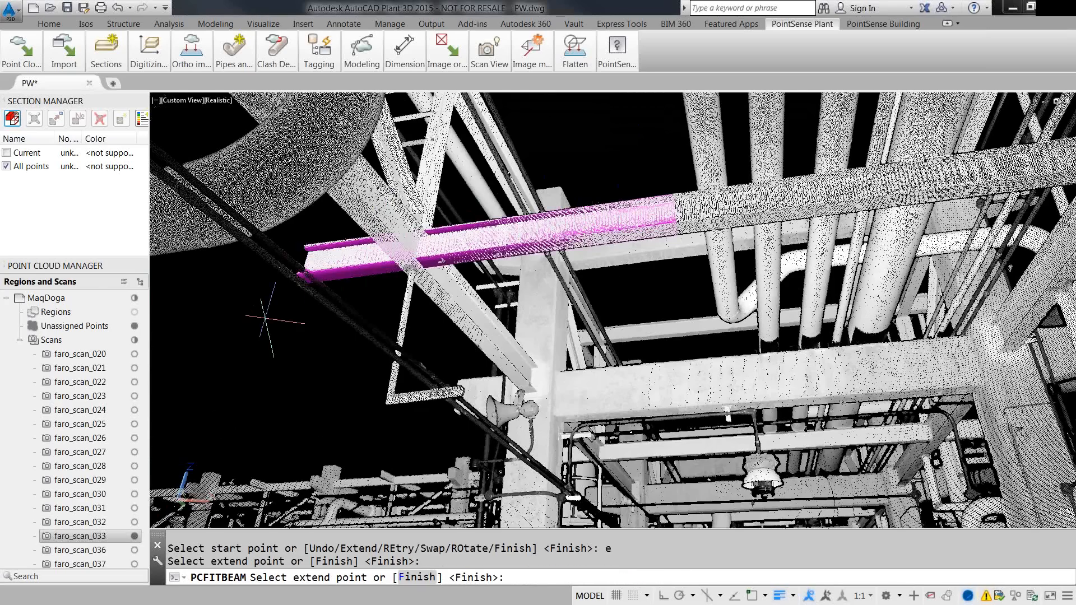
- Extend the W10x26 beam to the opposite end of the scanned beam, finish extending and retry its fit to the scan
scroll(555, 262, "down", 2)
middle_click_drag(683, 230, 600, 227, "shift")
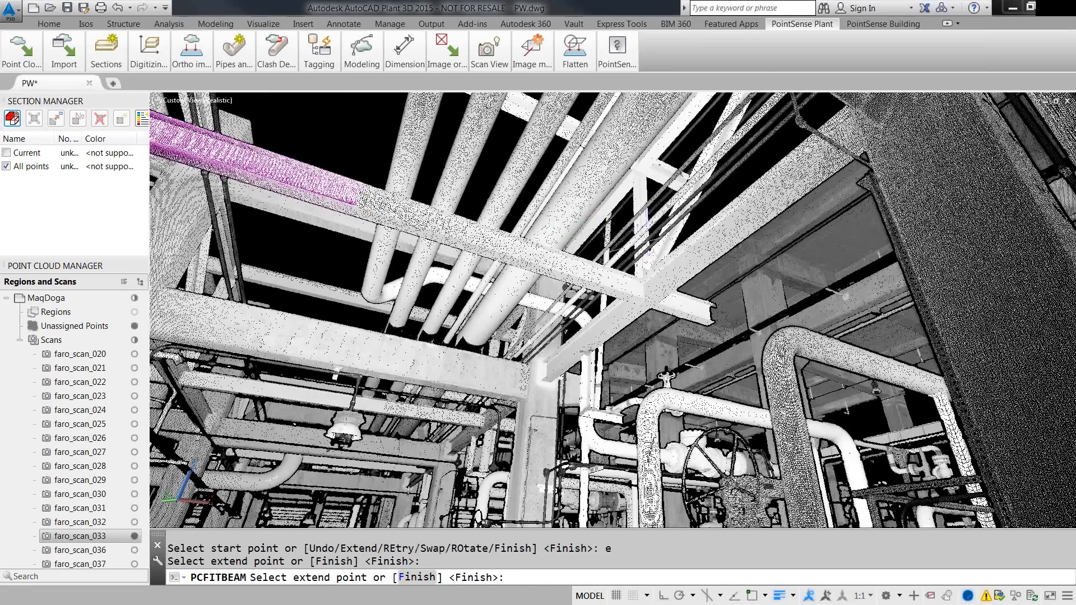
scroll(726, 309, "up", 4)
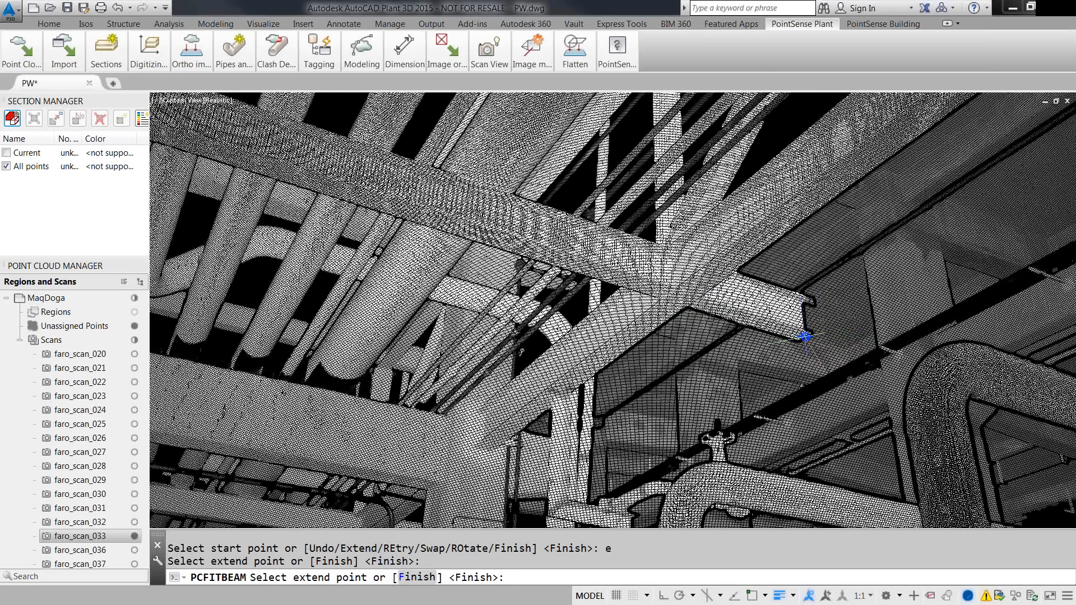
left_click(804, 337)
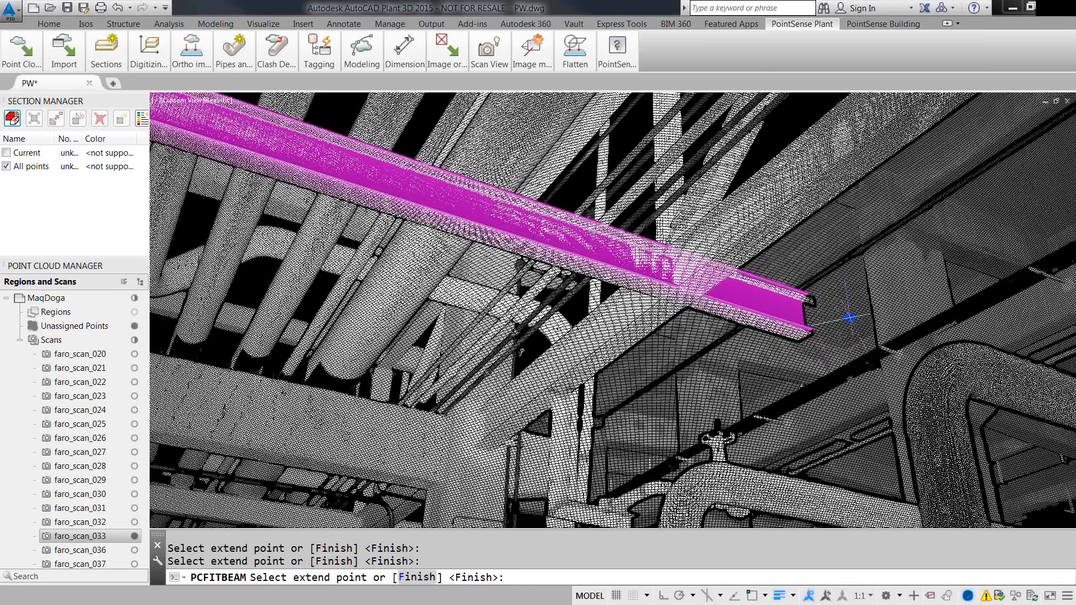
scroll(614, 315, "down", 5)
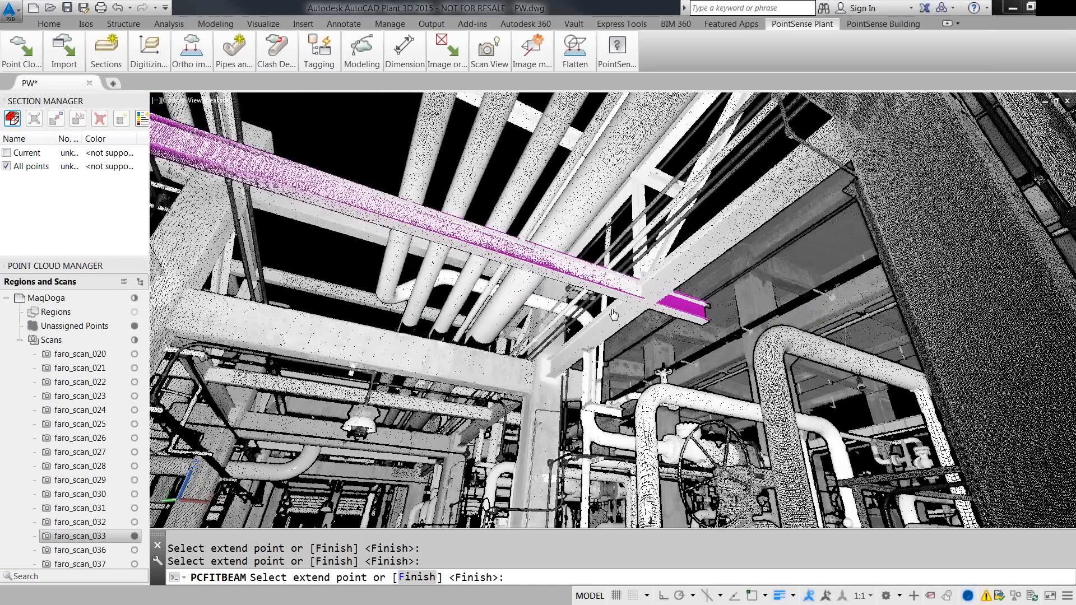
middle_click_drag(614, 315, 830, 281)
key("Return")
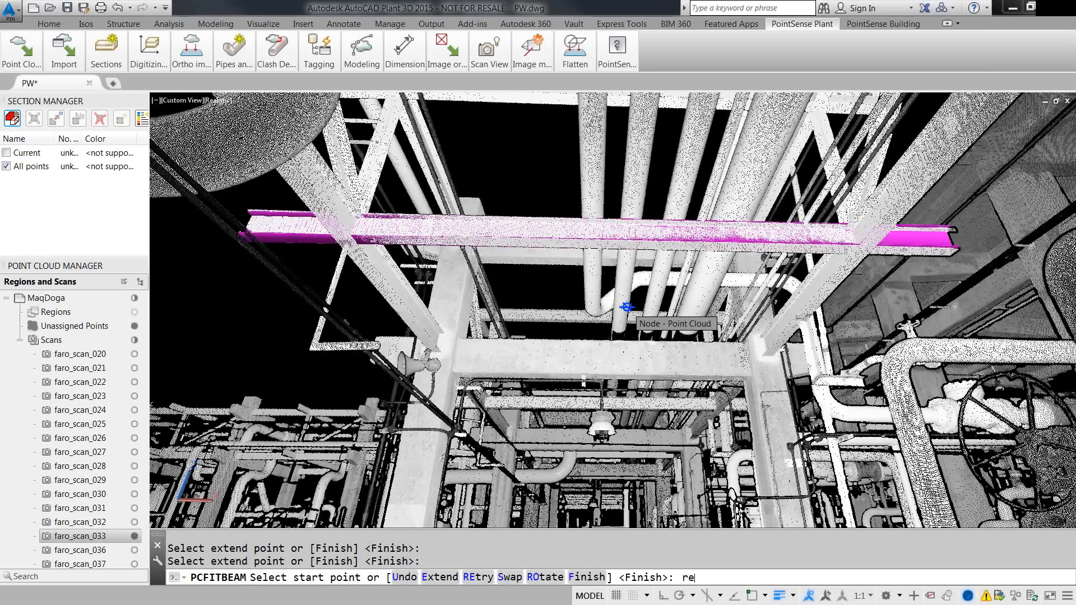
type("re")
key("Return")
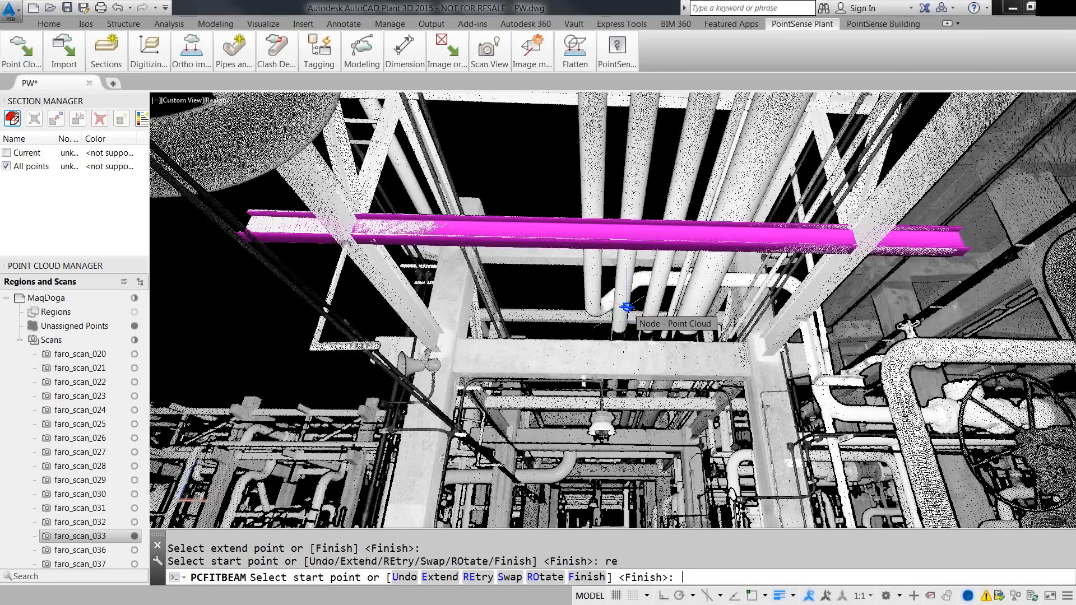
- Insert a second W10x26 beam from two points on the parallel scanned beam behind the vertical pipes
left_click(522, 313)
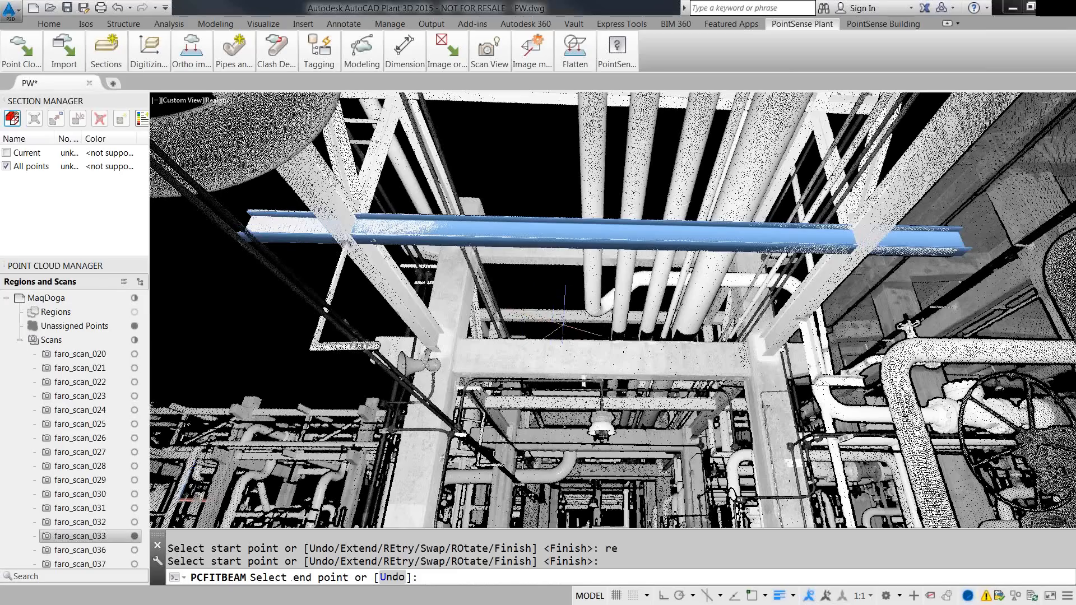
left_click(571, 310)
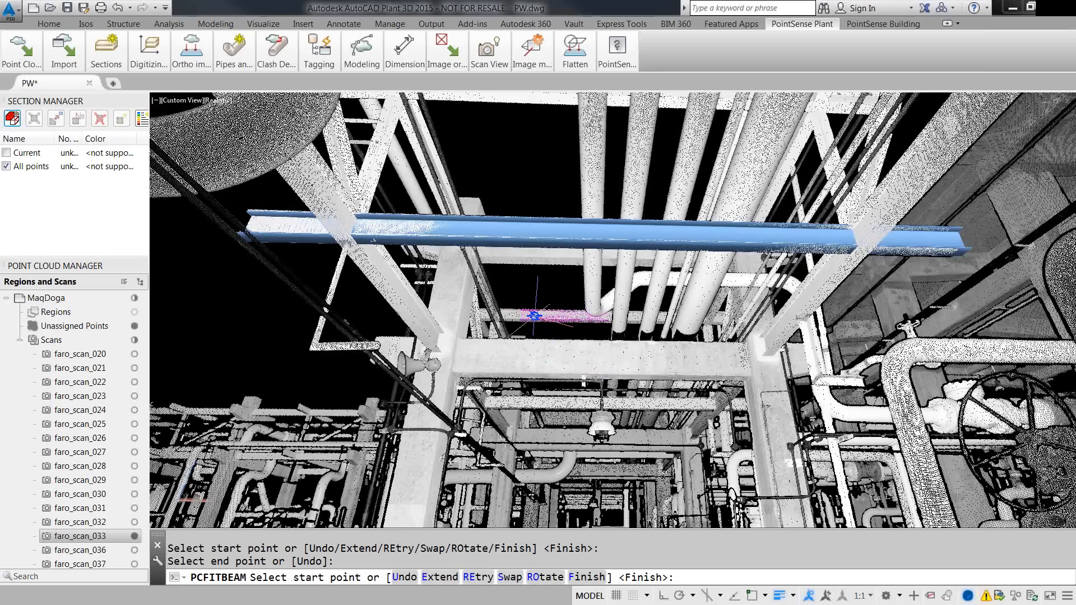
scroll(538, 308, "up", 3)
scroll(538, 309, "up", 1)
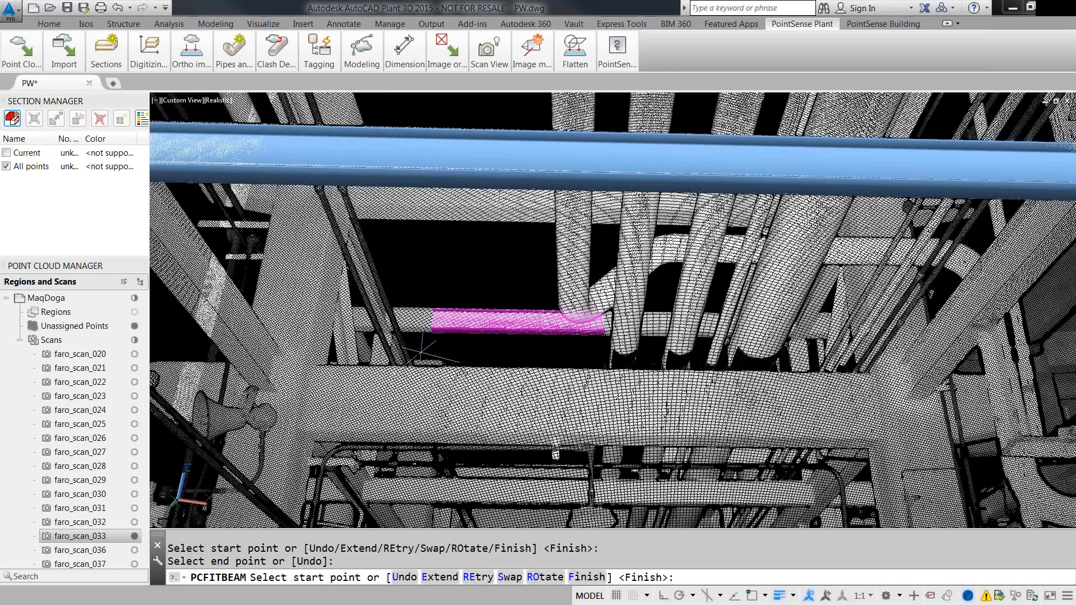
scroll(695, 336, "up", 1)
scroll(696, 344, "down", 4)
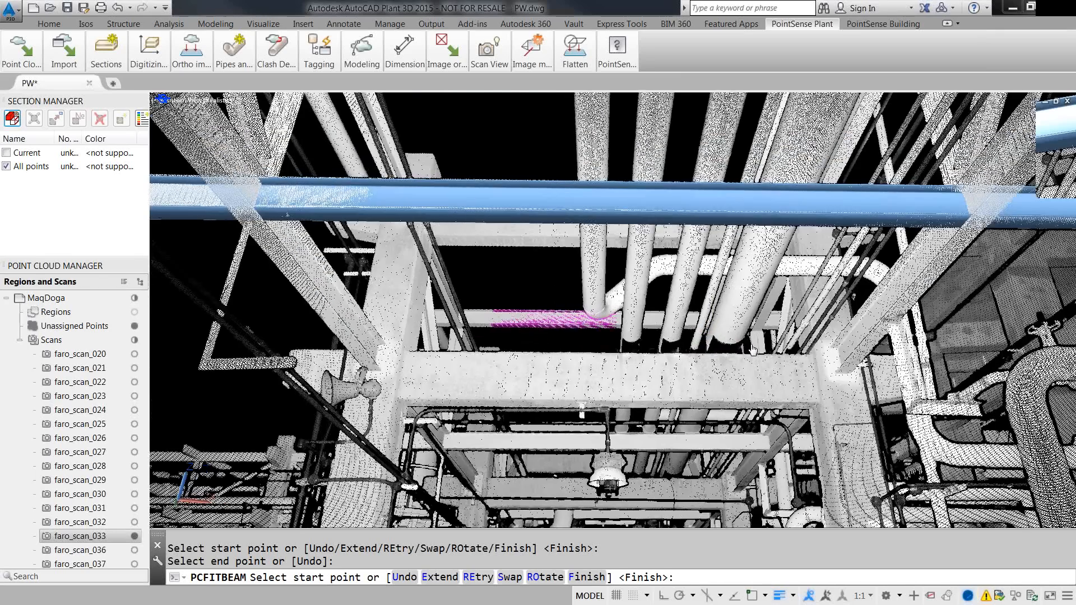
- Extend the second W10x26 beam in both directions using the two end points of the first beam, and finish extending
middle_click_drag(752, 351, 642, 327, "shift")
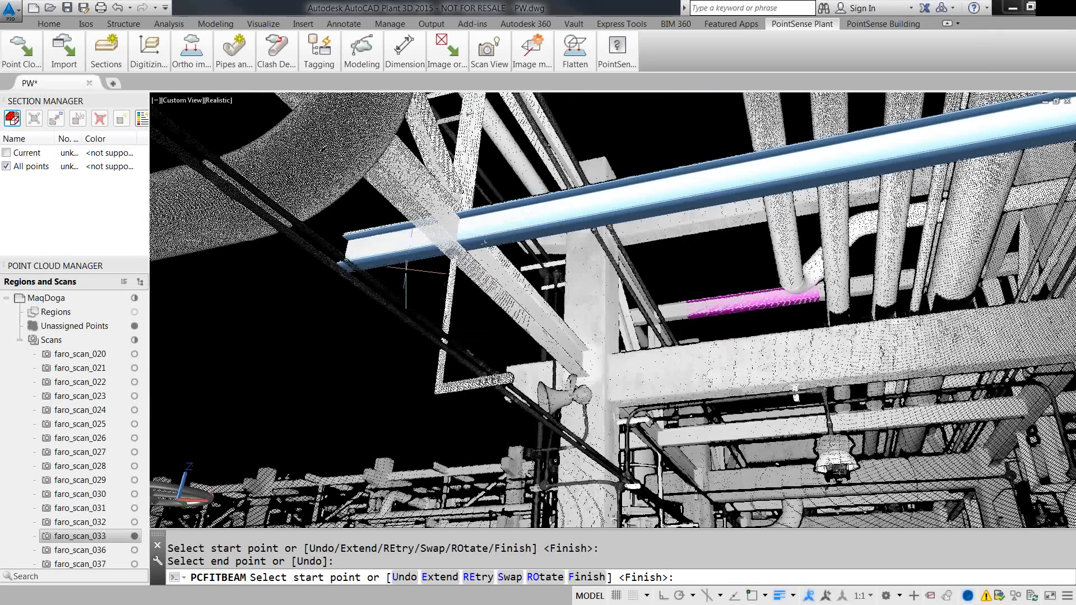
type("e")
key("Return")
left_click(344, 250)
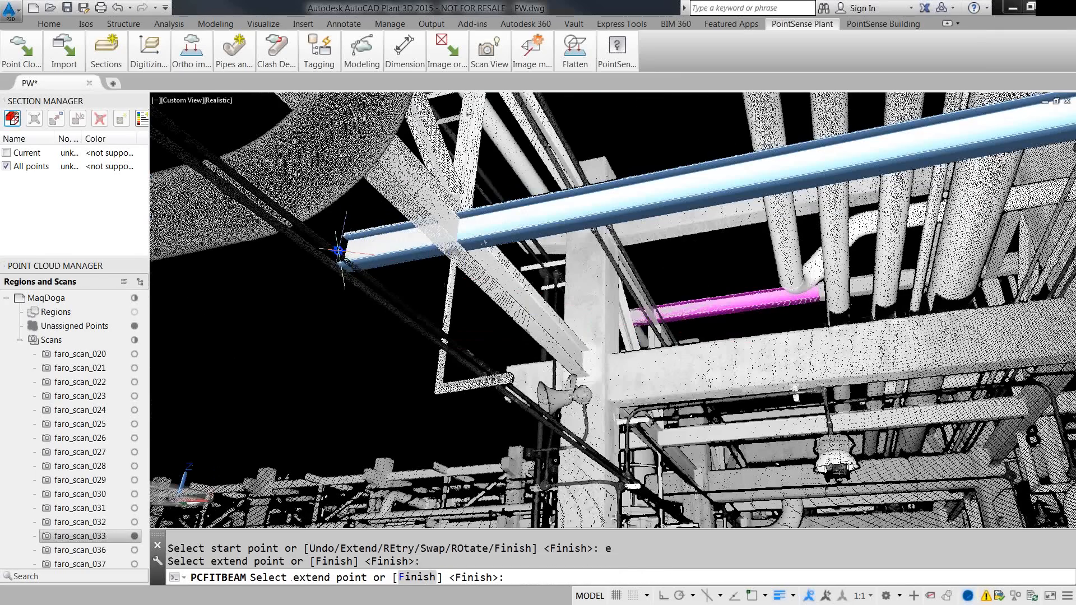
scroll(614, 311, "down", 2)
middle_click_drag(802, 238, 741, 278, "shift")
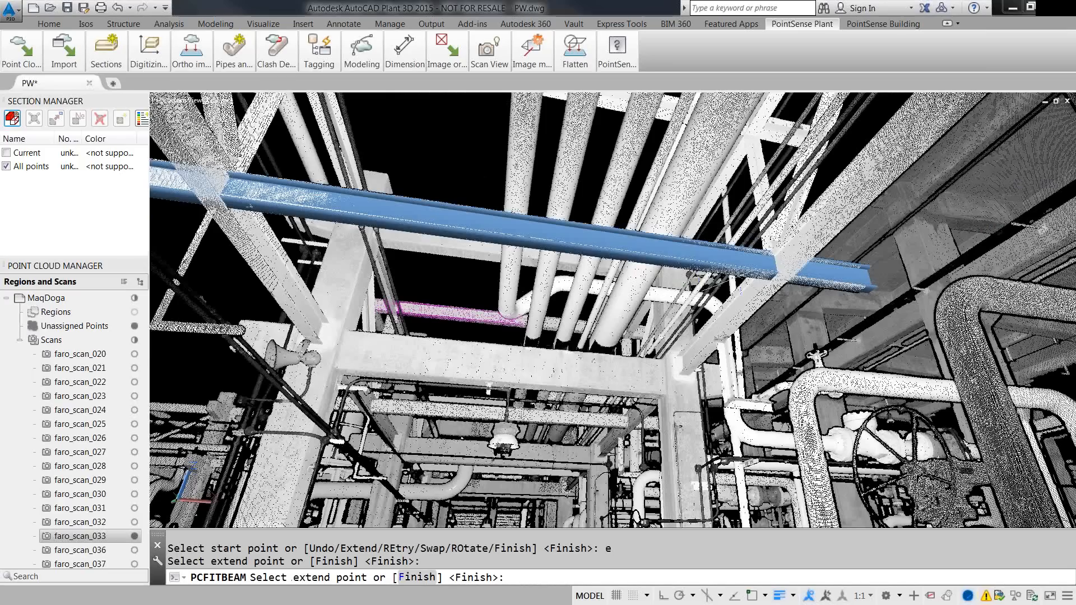
left_click(870, 285)
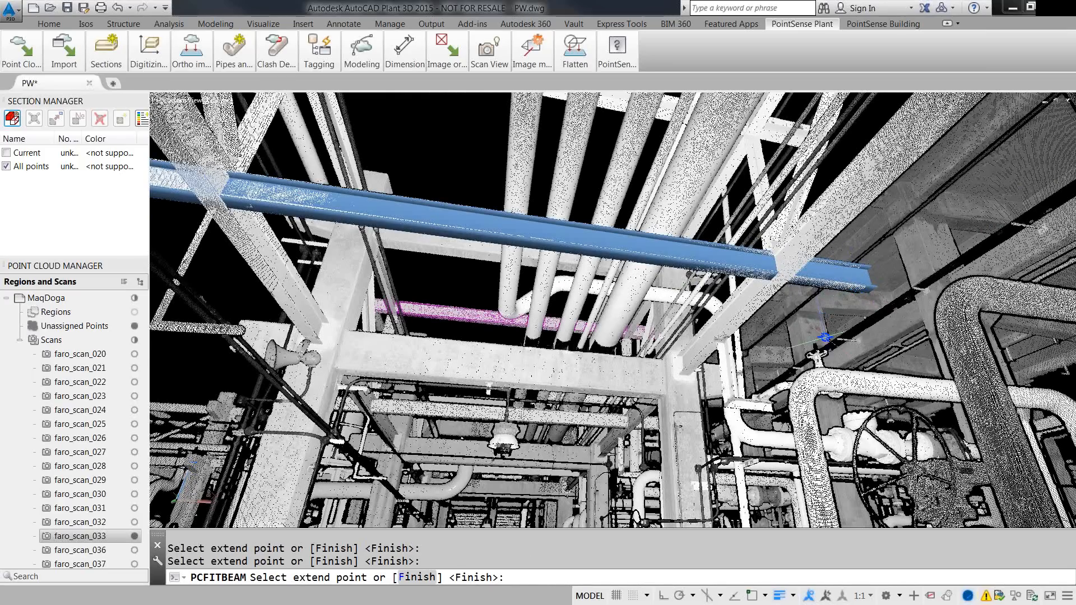
left_click(619, 389)
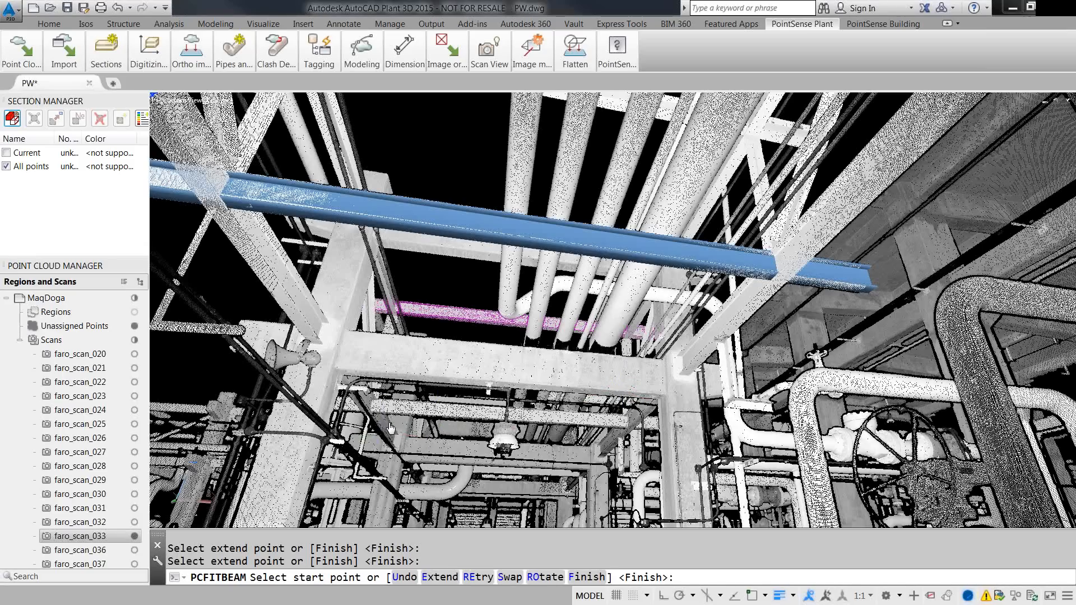
- Finish the W10x26 inserts, detect the type of the crossing beam above the horn from two face points, and insert it as W12x35
middle_click_drag(437, 362, 405, 393, "shift")
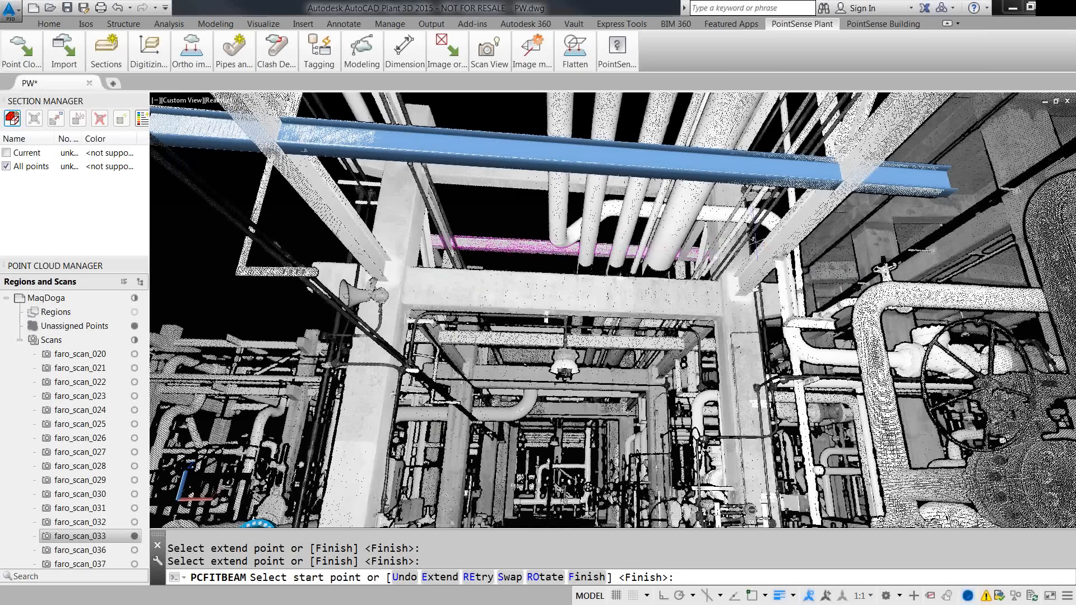
middle_click_drag(754, 323, 728, 335, "shift")
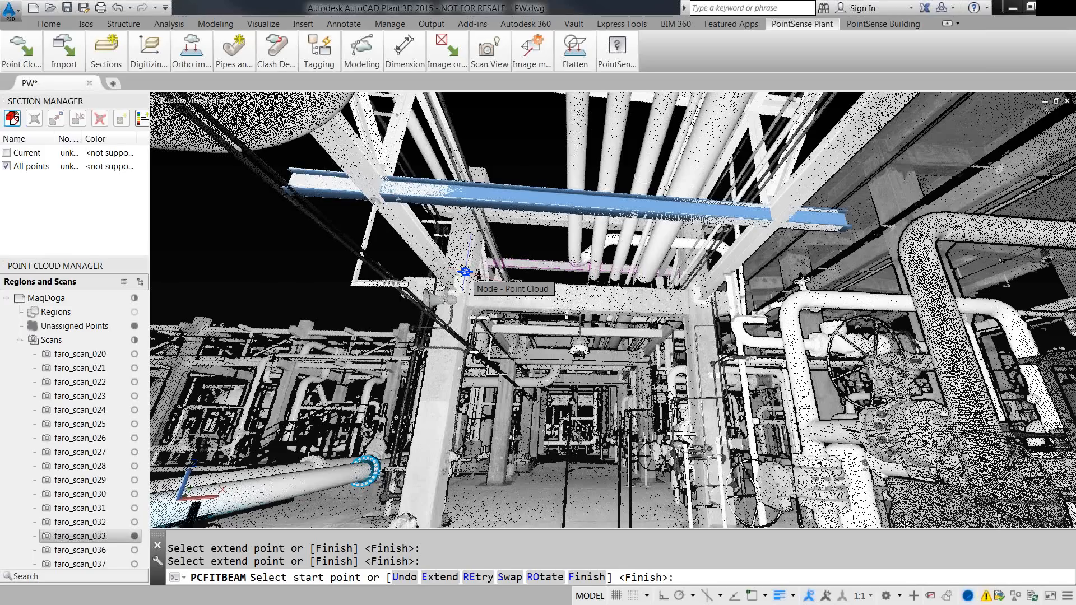
key("Return")
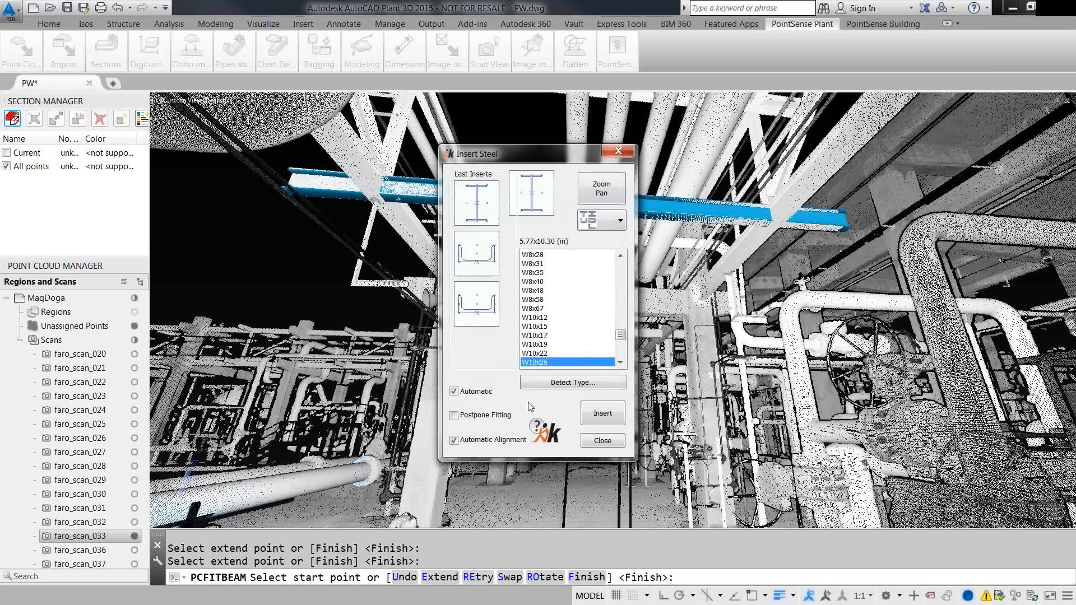
left_click(557, 385)
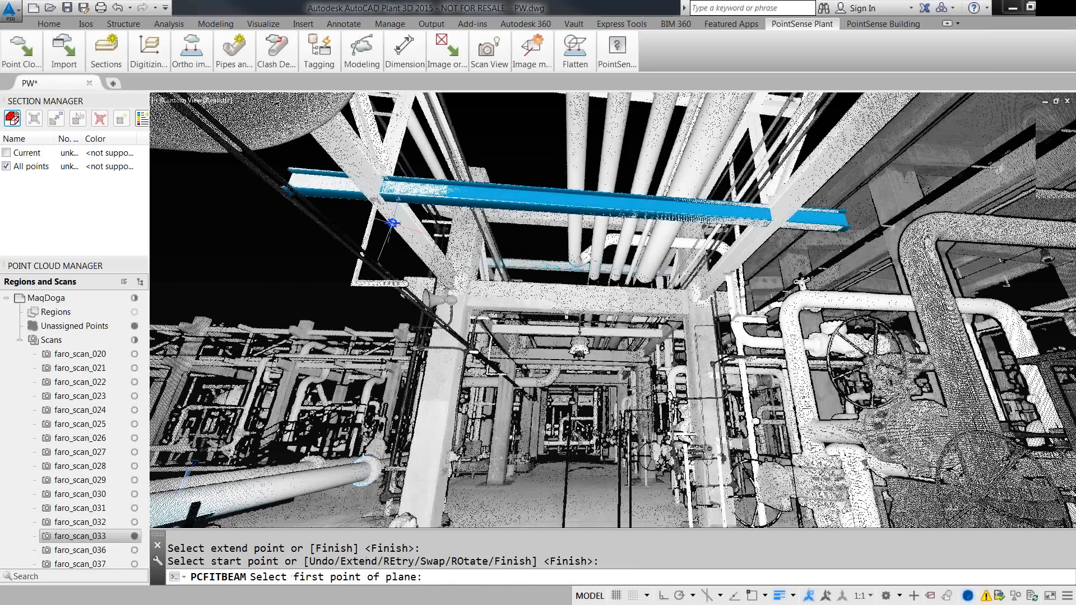
scroll(336, 203, "up", 3)
left_click(208, 189)
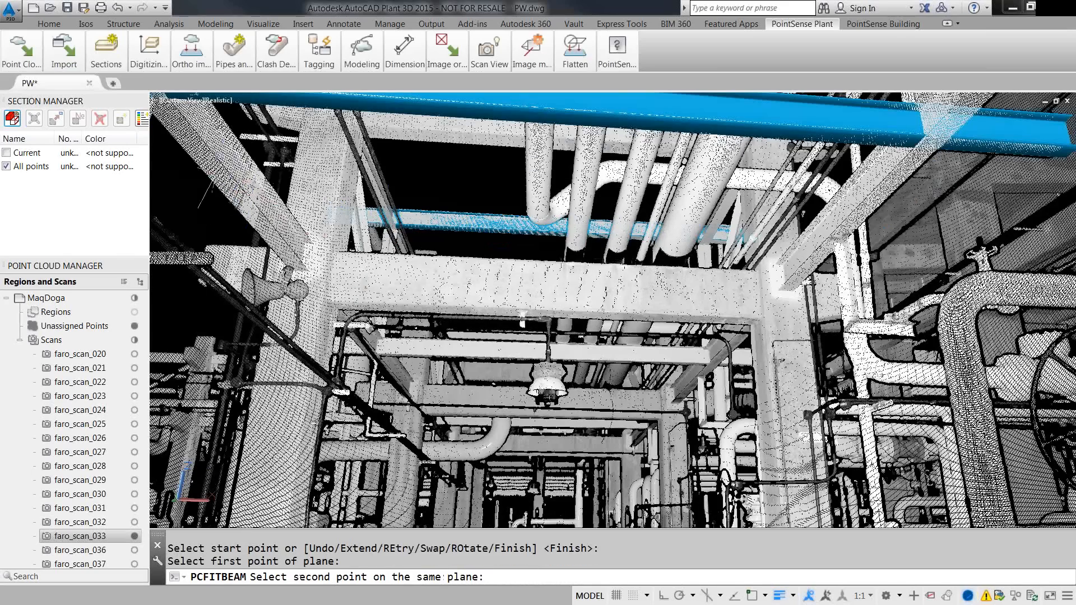
left_click(180, 132)
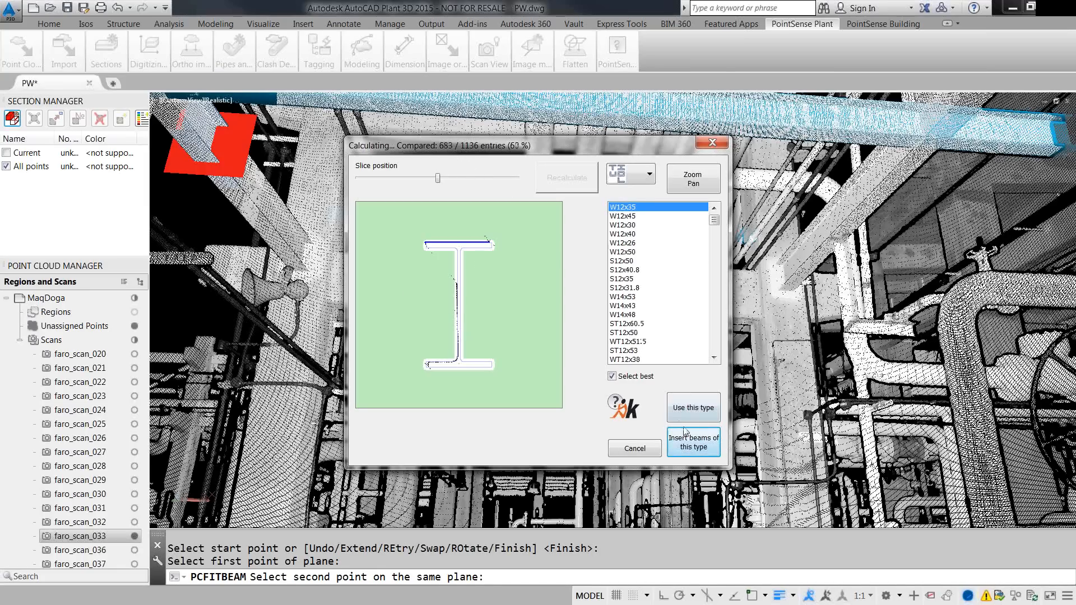
left_click(693, 442)
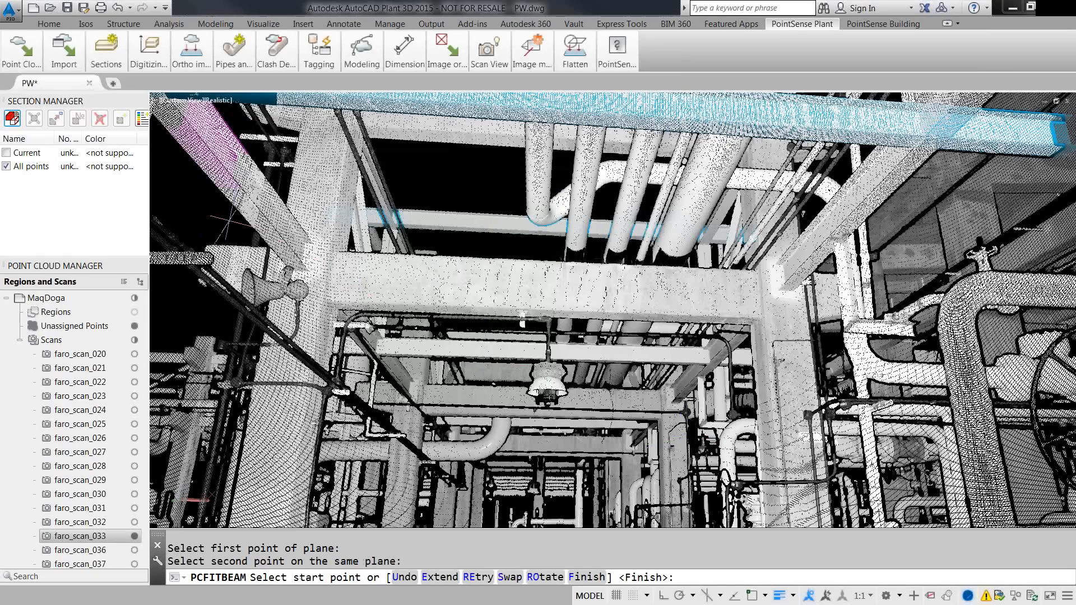
- Extend the W12x35 beam along the scan to the column and back past the near cross beam, and finish extending
type("e")
key("Return")
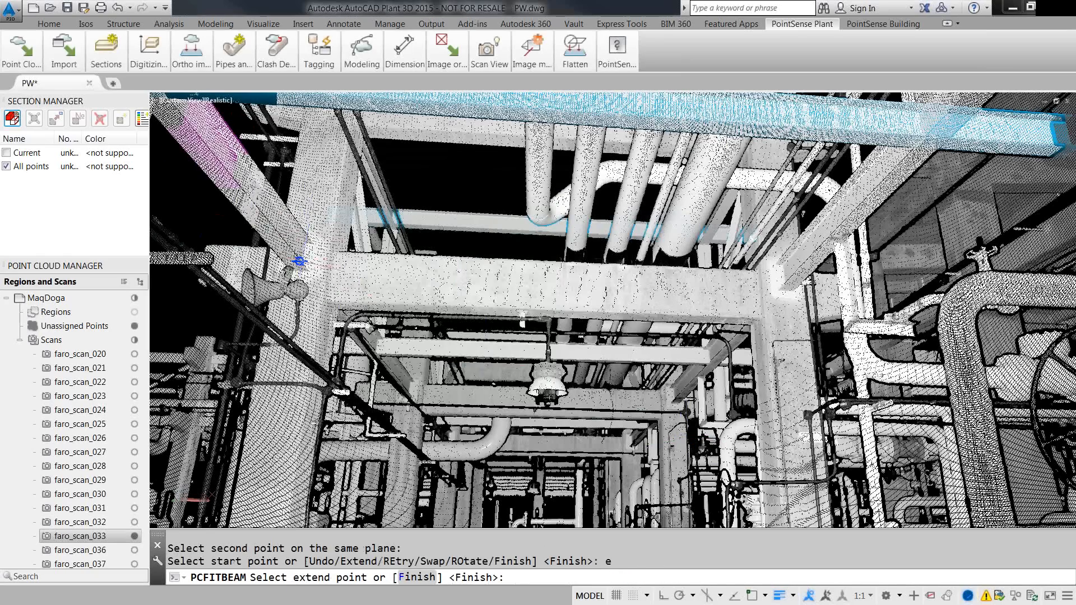
scroll(459, 328, "down", 3)
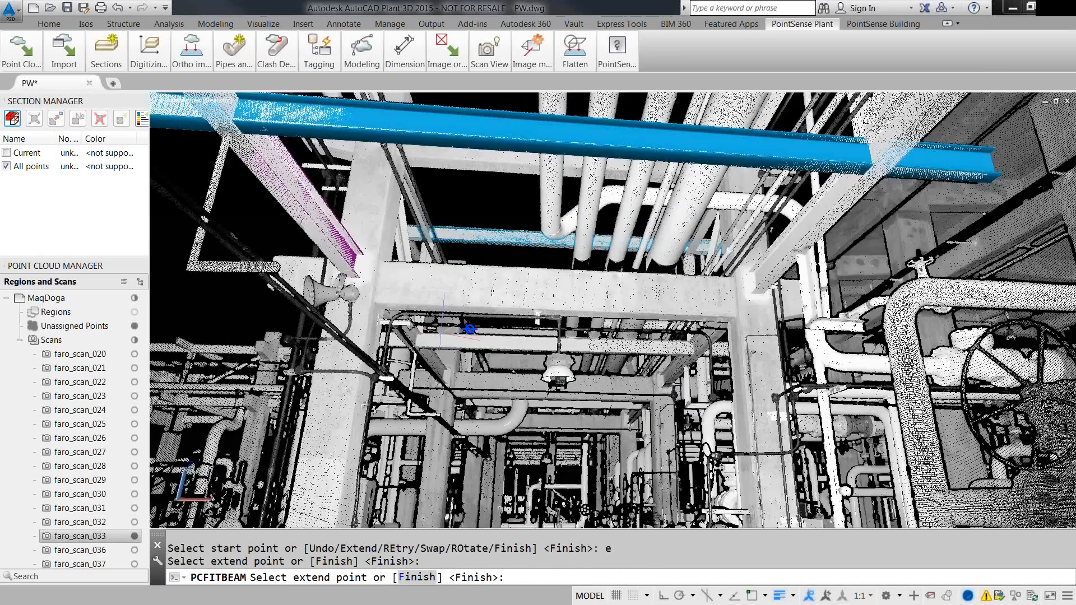
middle_click_drag(399, 284, 390, 344, "shift")
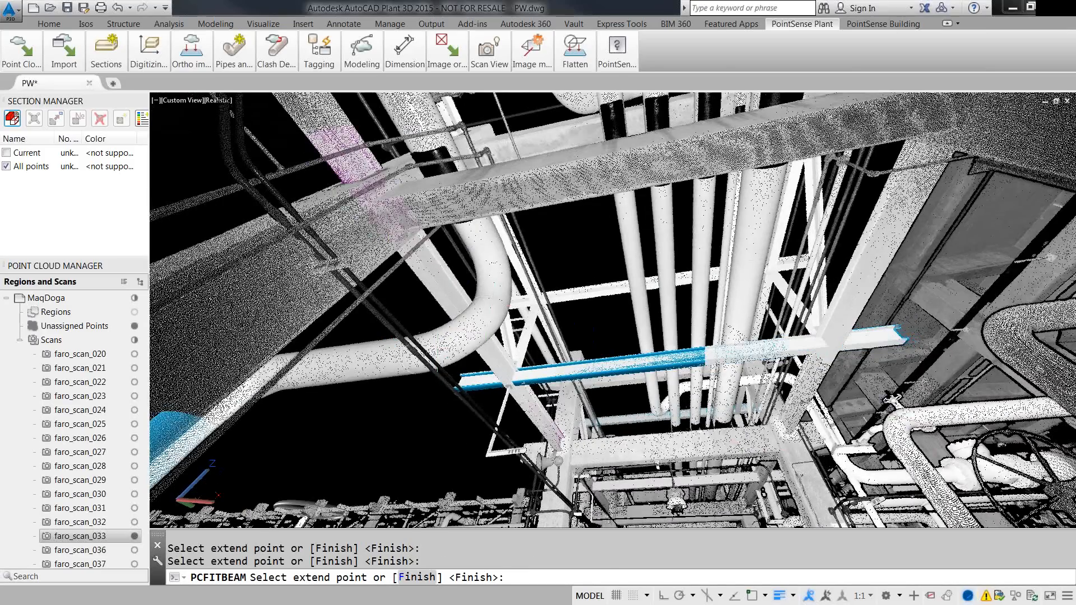
key("Return")
- Insert another W12x35 beam from two points on the parallel scanned beam across the bay
left_click(845, 306)
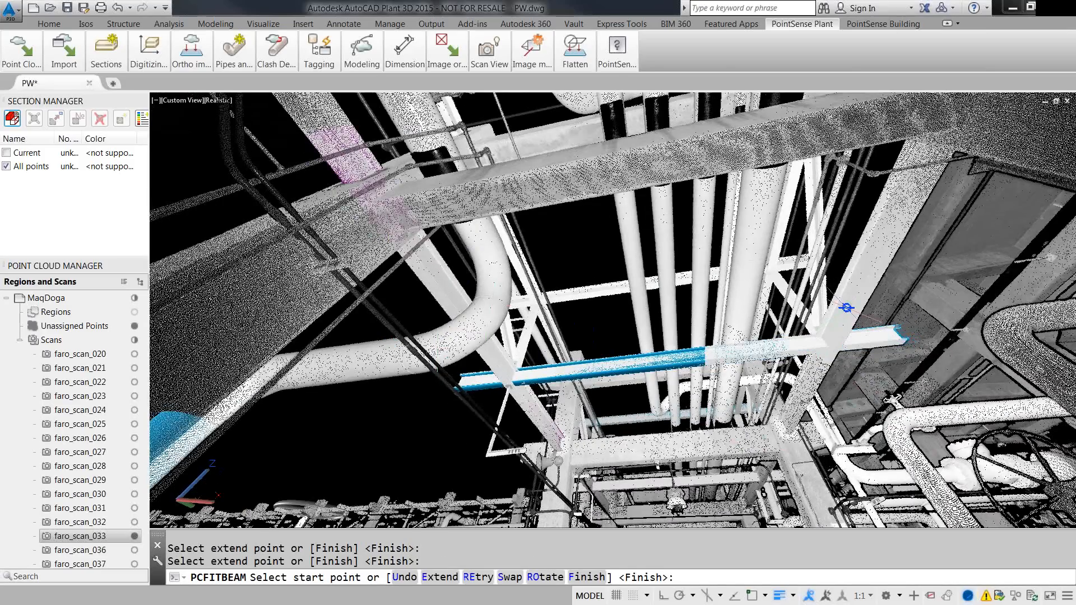
left_click(898, 209)
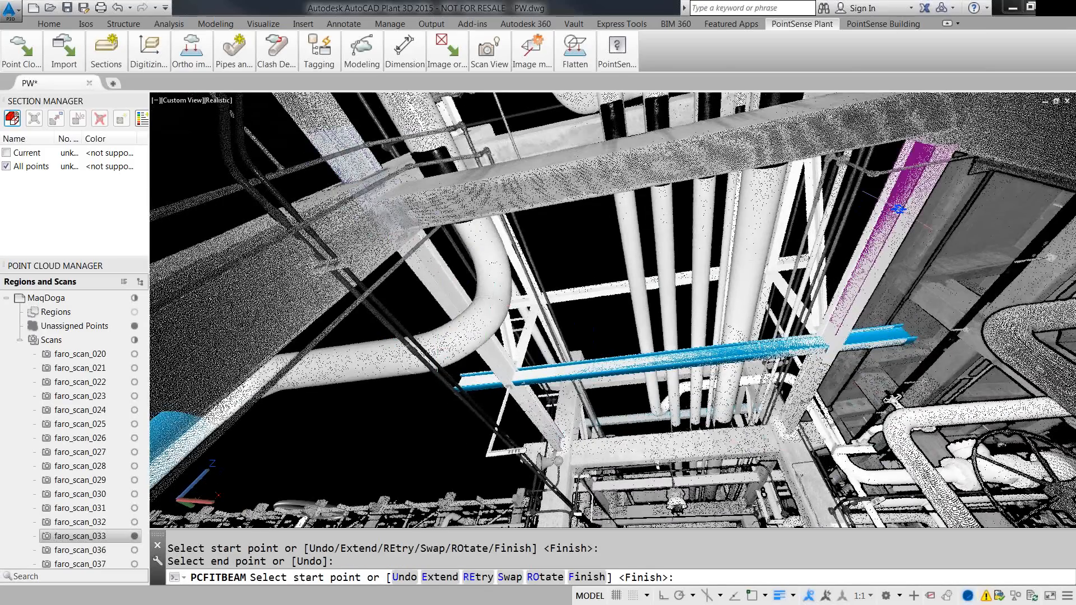
- Extend the second W12x35 beam along the scan to the column, finish it, and close the steel insertion
type("e")
key("Return")
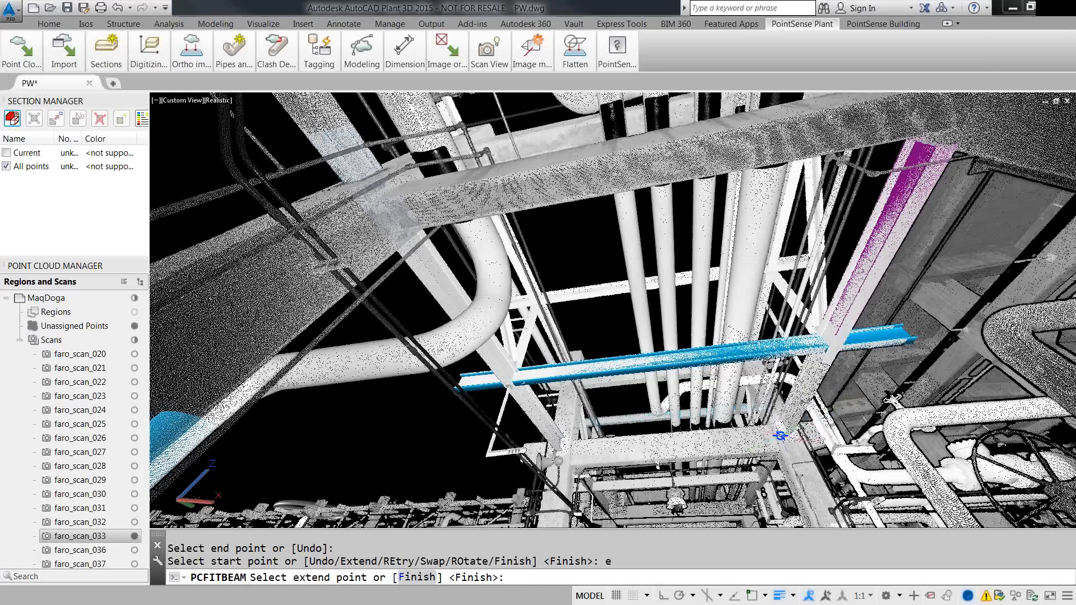
left_click(783, 429)
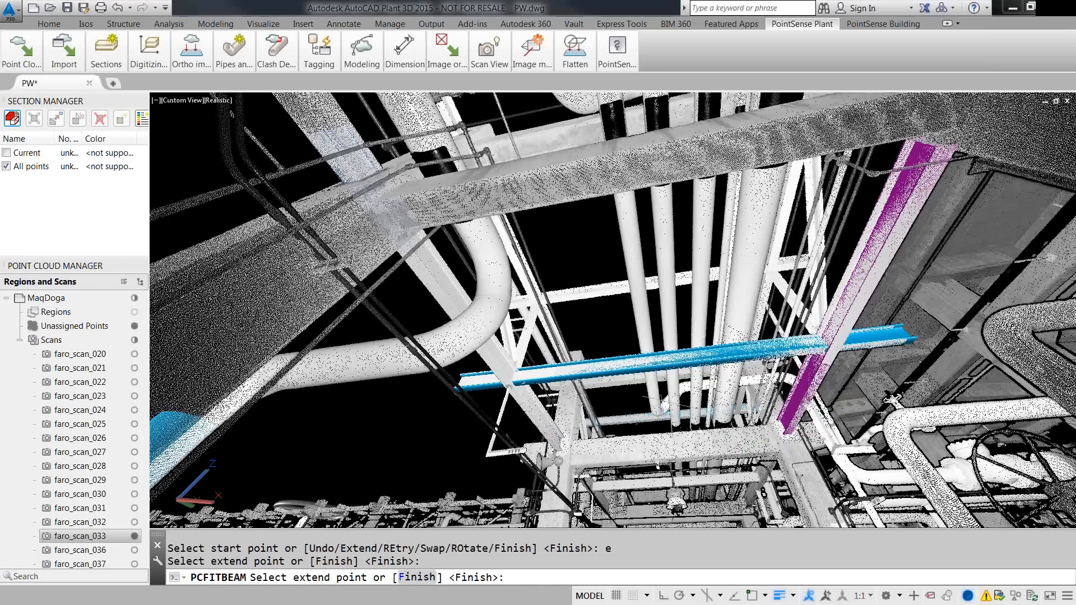
key("Return")
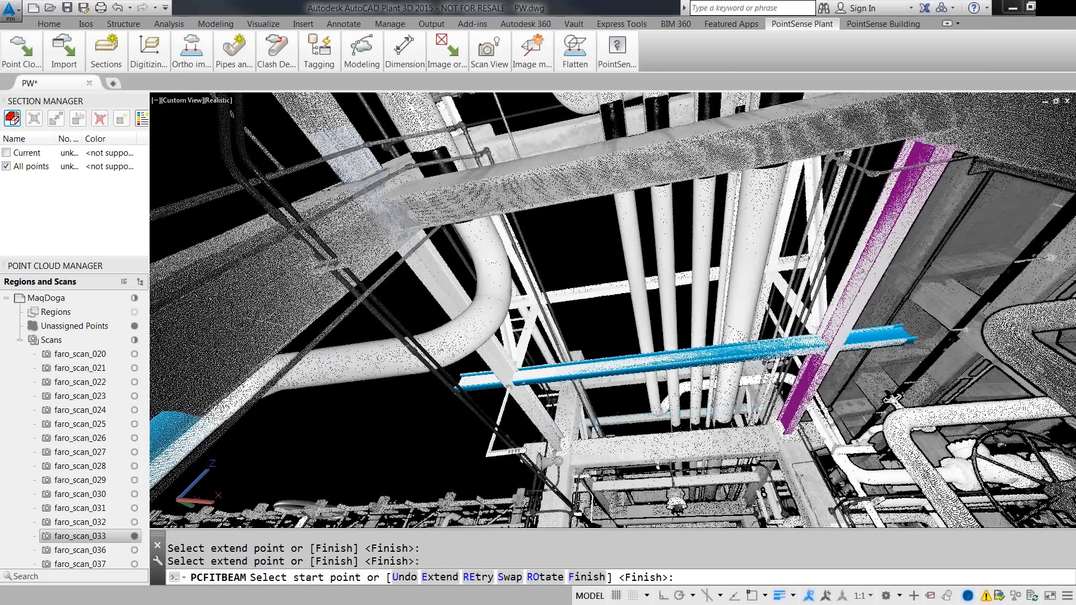
key("Return")
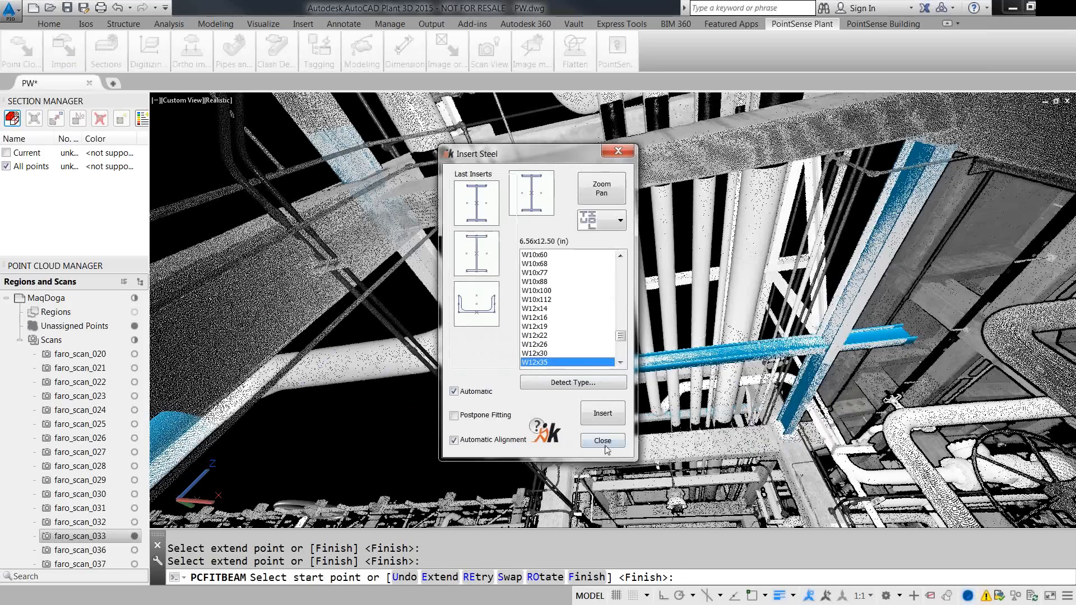
left_click(603, 441)
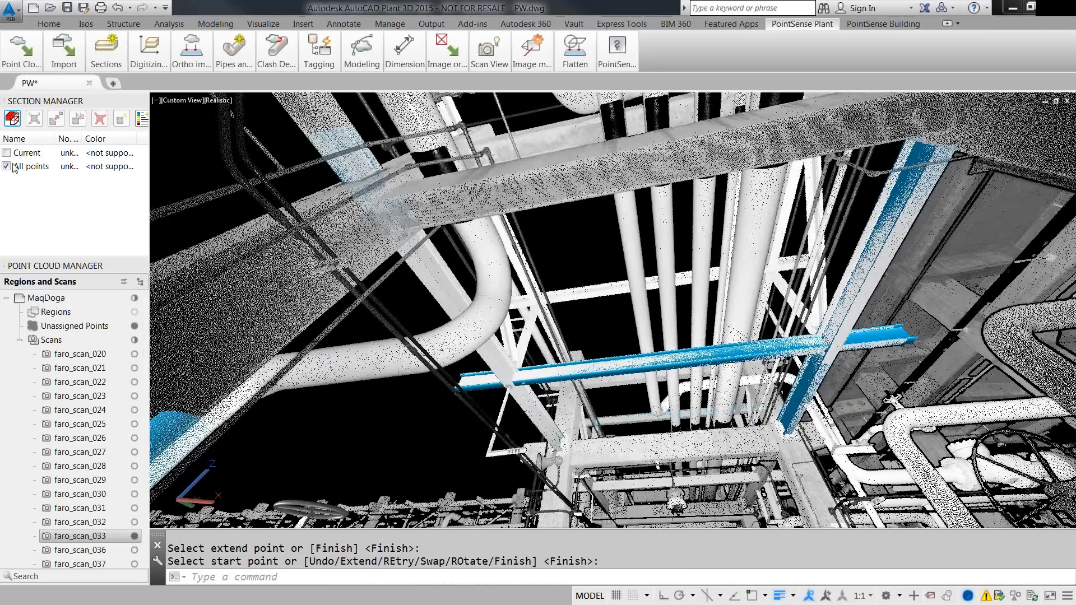
- Turn off scan navigation and hide all point cloud points so only the modelled pipe and beams are shown
mouse_move(490, 56)
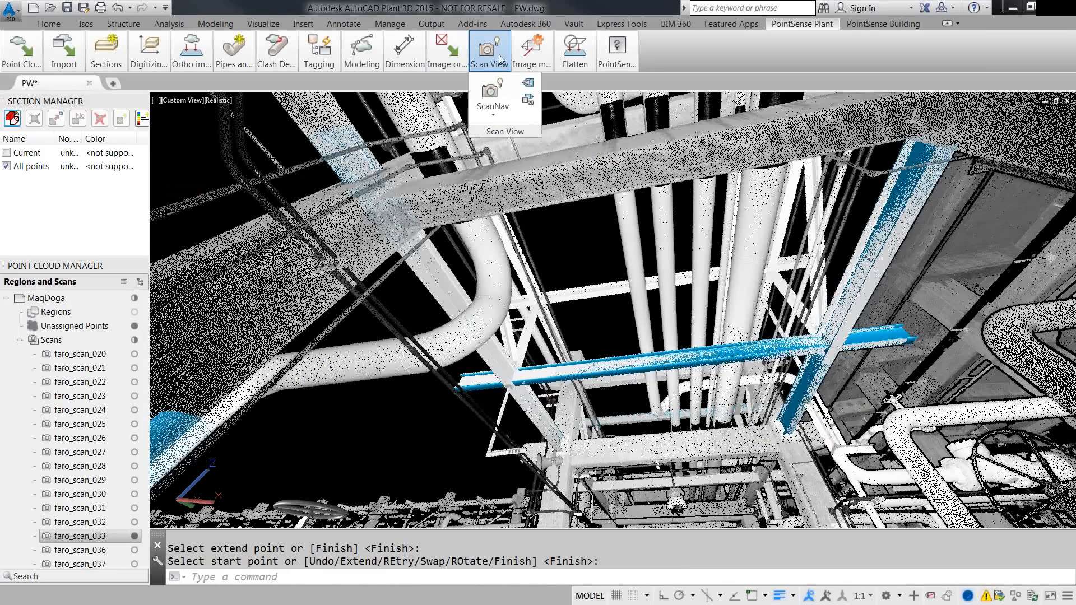
left_click(495, 115)
left_click(511, 167)
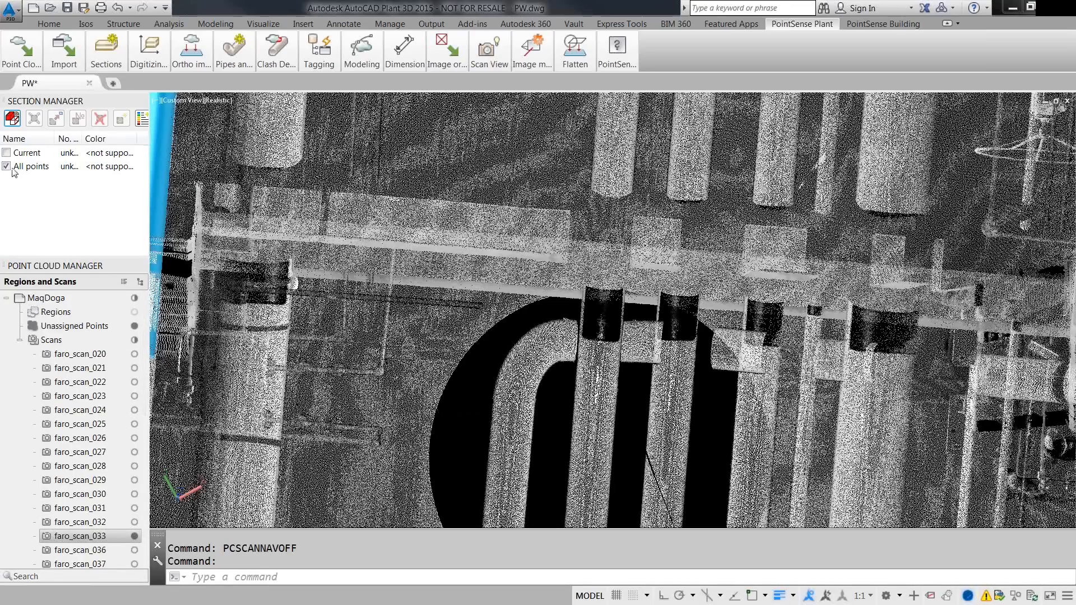
left_click(7, 166)
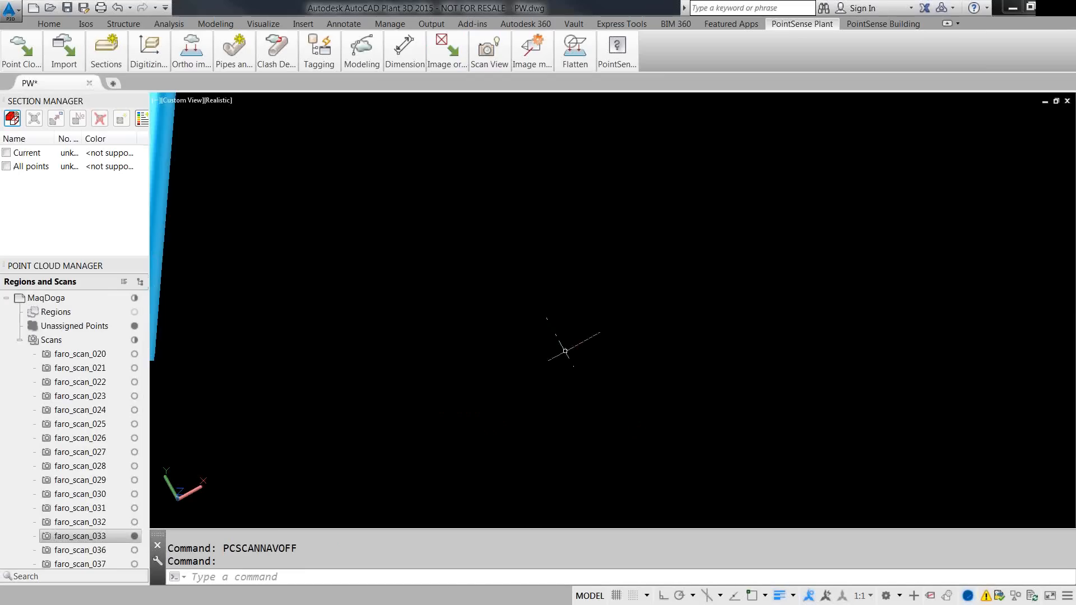
- Examine the modelled beams and closely inspect the crossing of the W10x26 beam with the W12x35 beam
scroll(793, 387, "down", 3)
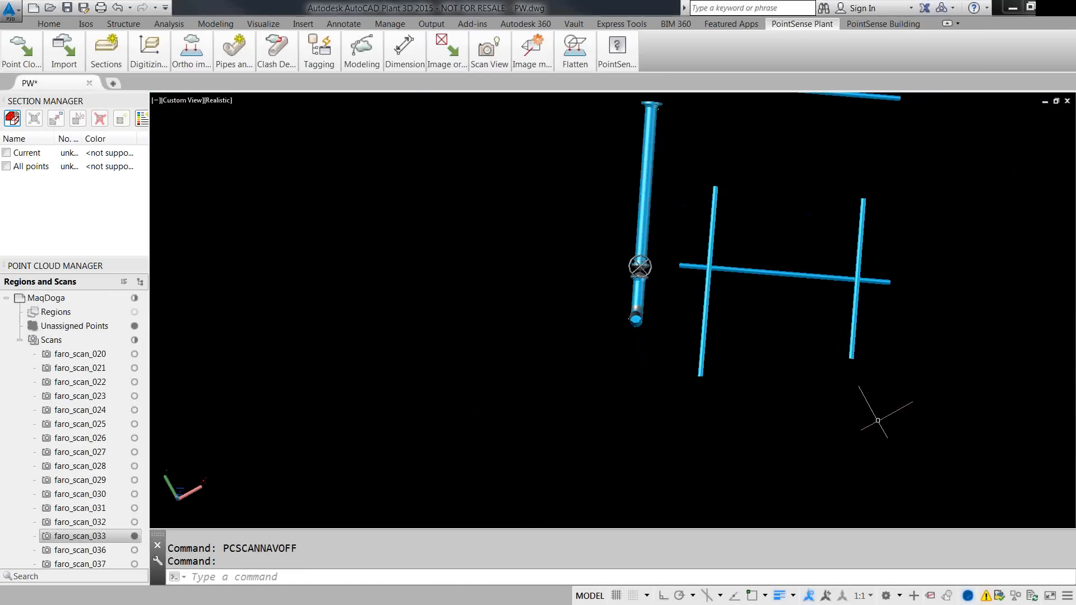
middle_click_drag(896, 423, 668, 303, "shift")
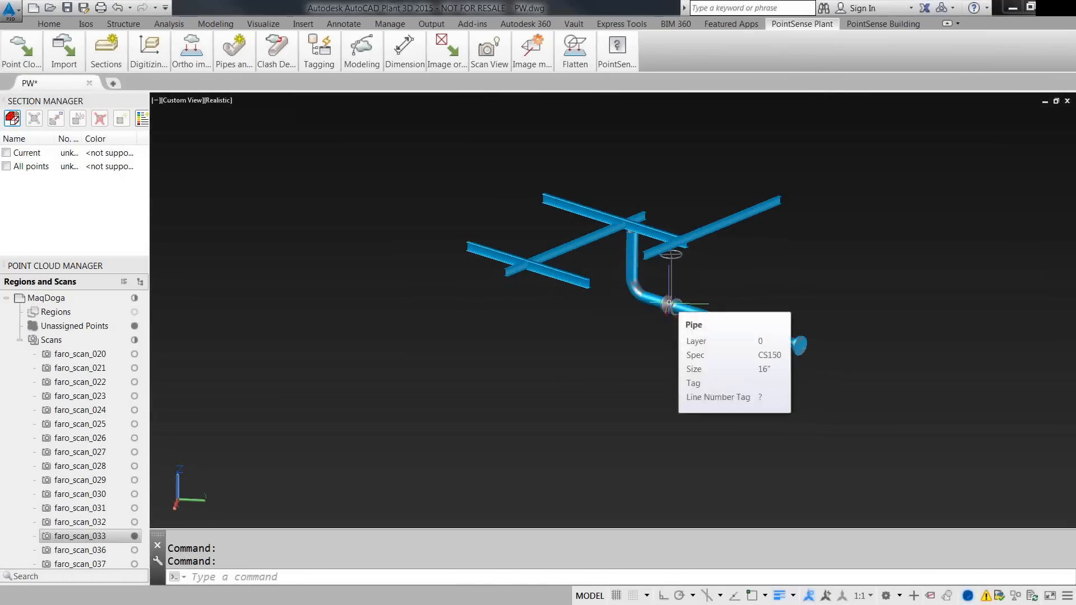
scroll(566, 228, "up", 3)
scroll(566, 228, "up", 2)
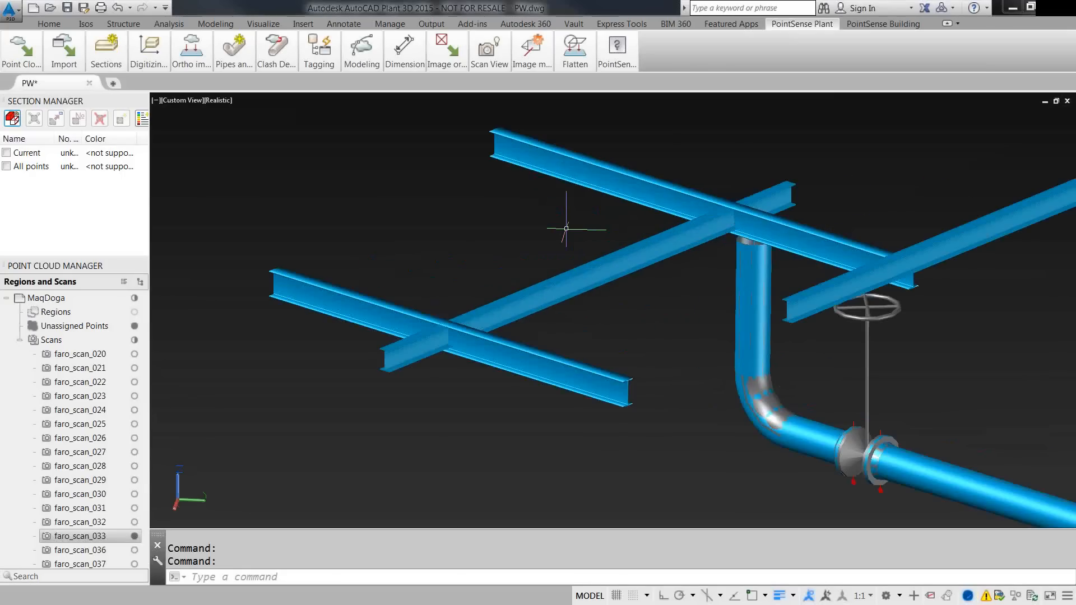
scroll(564, 307, "up", 2)
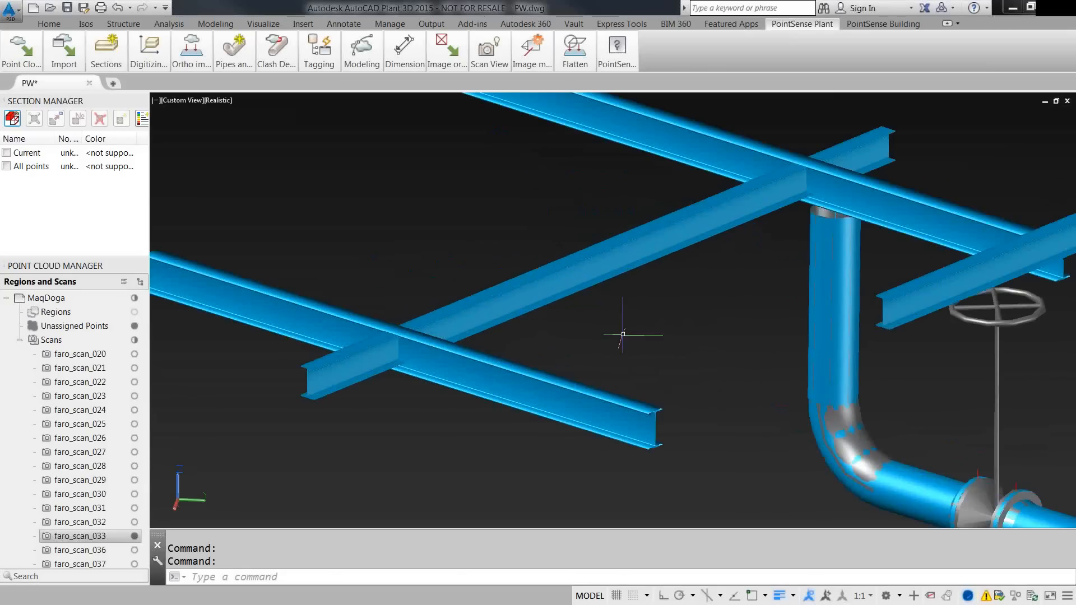
middle_click_drag(619, 329, 602, 353)
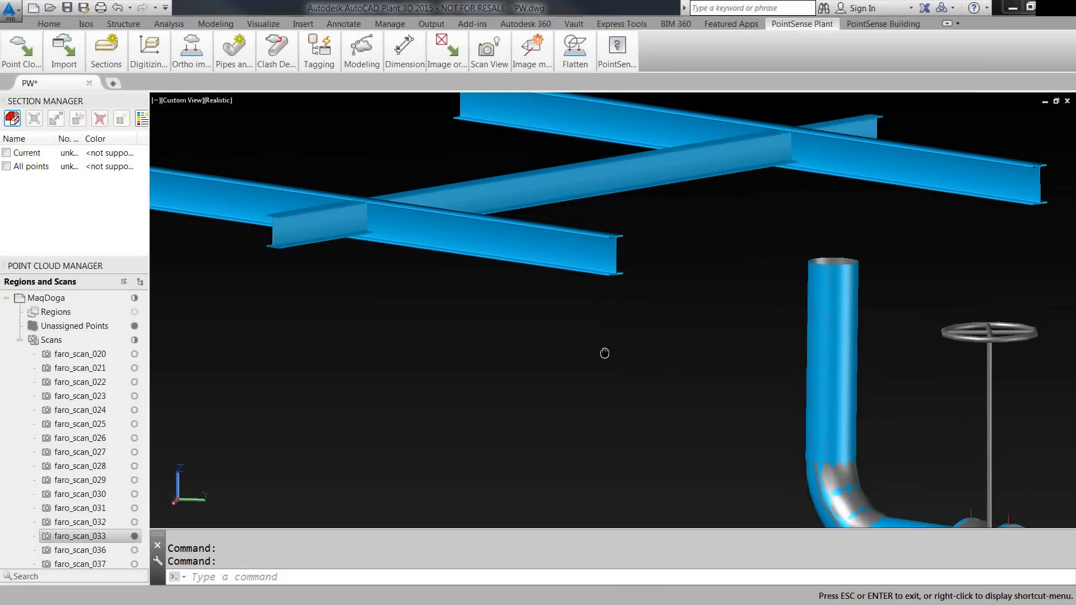
key("Escape")
scroll(350, 191, "up", 2)
scroll(350, 192, "up", 3)
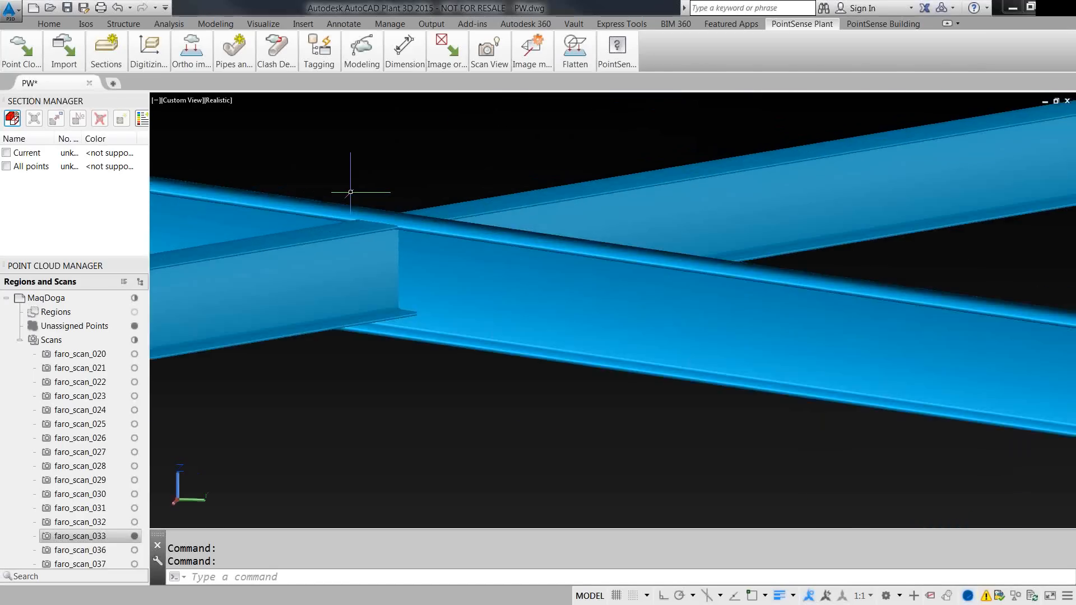
scroll(447, 275, "up", 2)
scroll(447, 275, "up", 1)
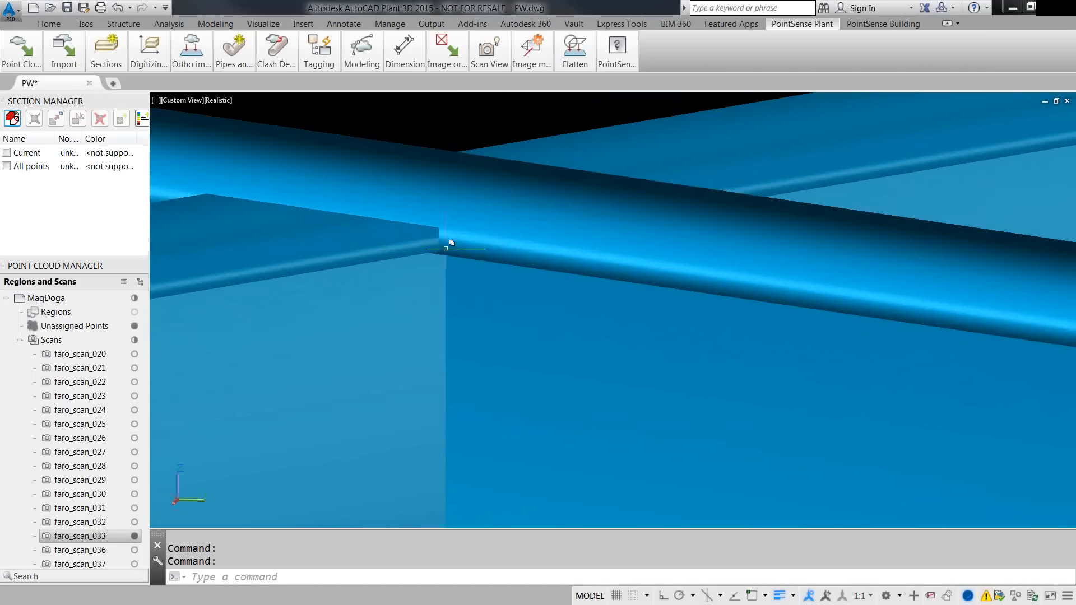
scroll(526, 229, "down", 5)
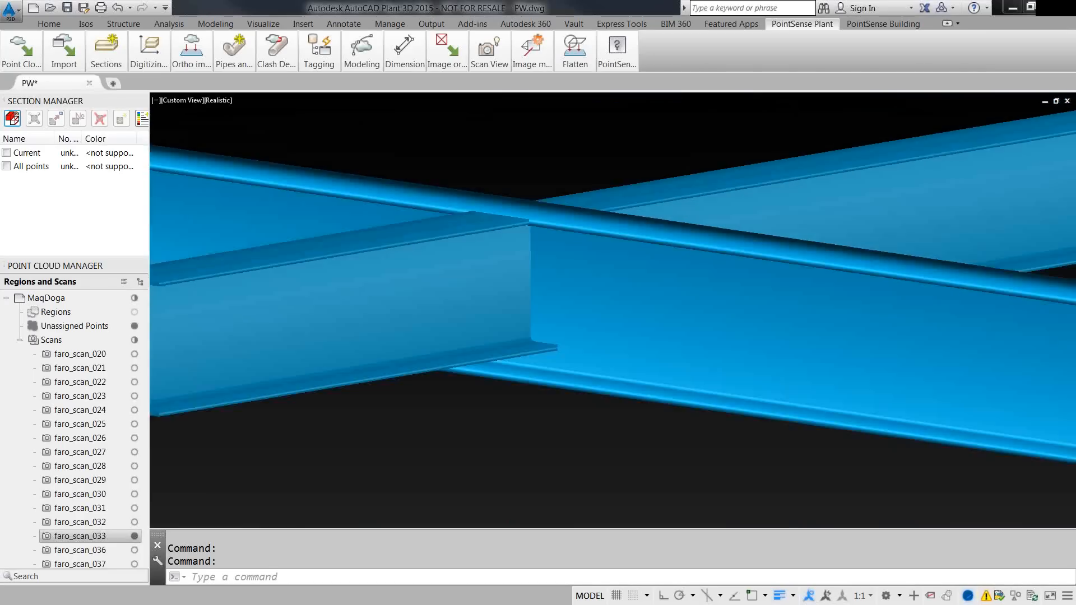
- Apply steel construction constraints to the W10x26 beam and the two W12x35 beams it crosses
left_click(234, 53)
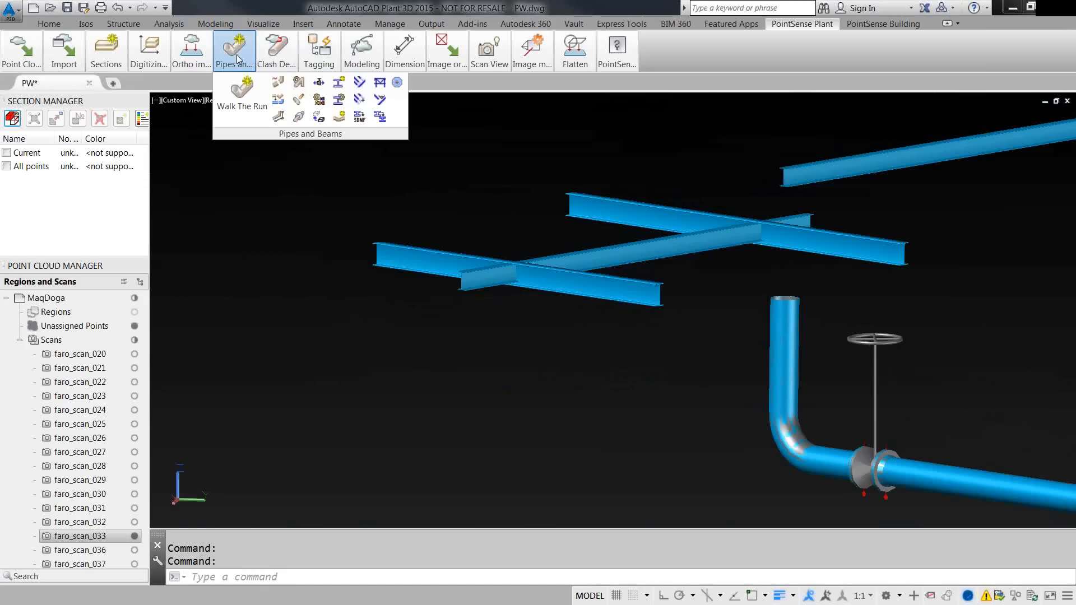
left_click(380, 83)
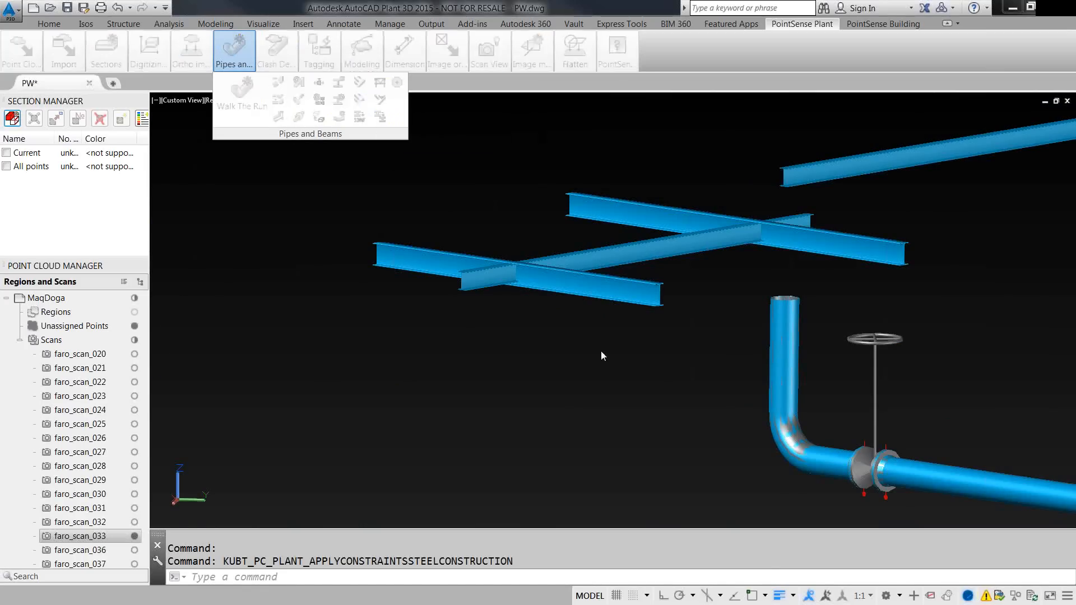
left_click(569, 351)
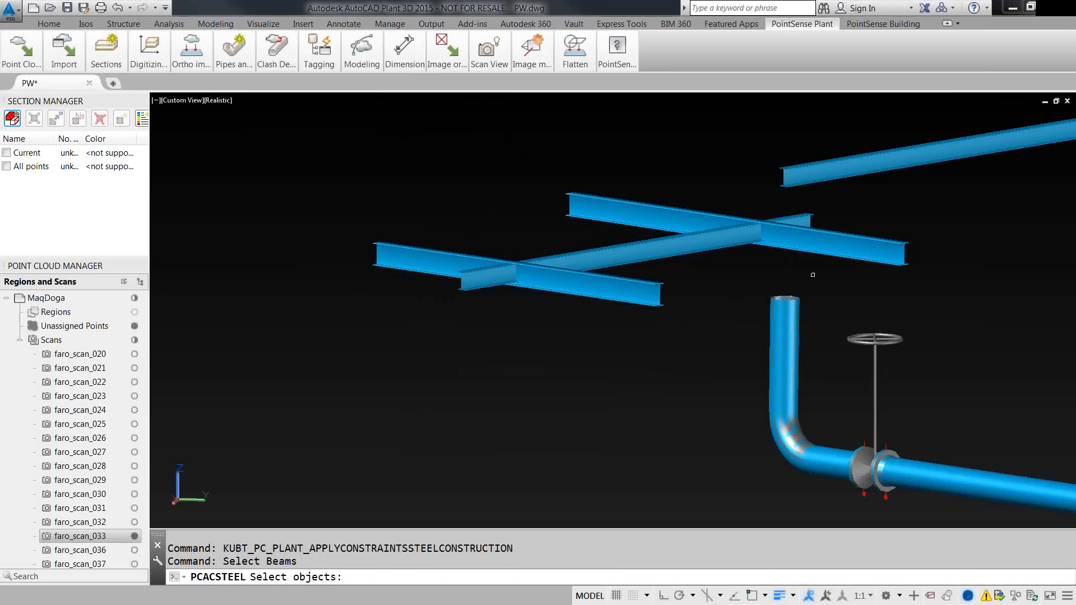
left_click(838, 288)
left_click(451, 218)
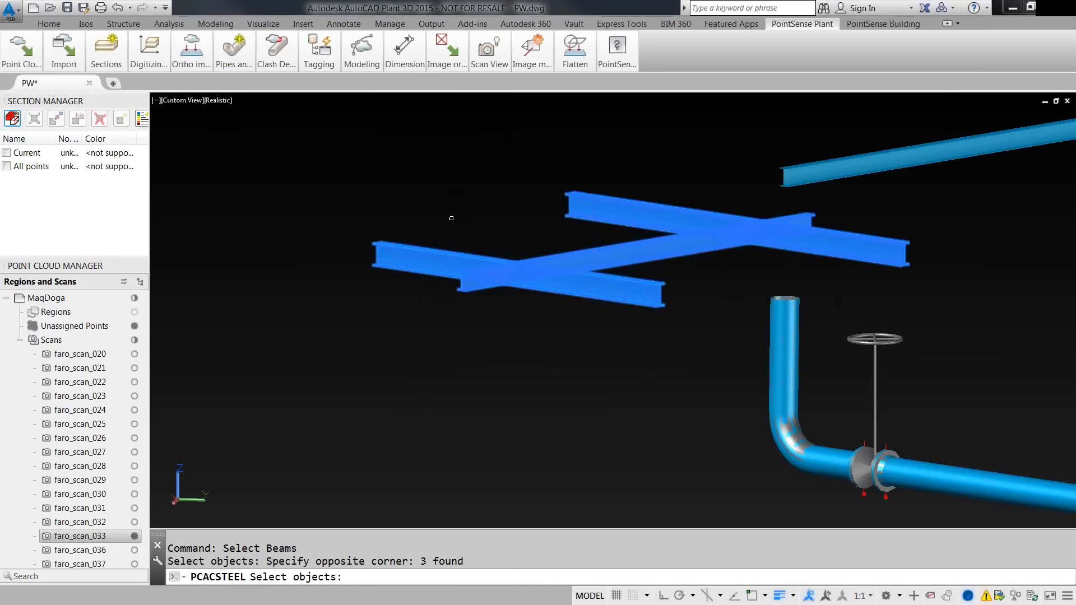
key("Return")
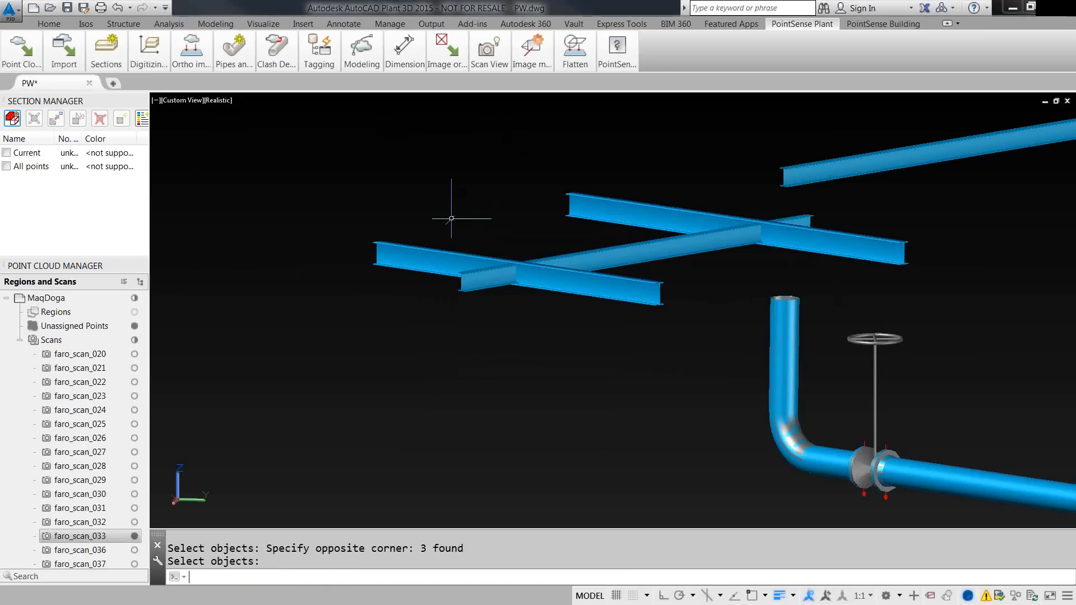
- Inspect the near beam crossing up close after applying the constraints, and view the whole model from above
type("z")
key("Return")
left_click(489, 250)
left_click(528, 284)
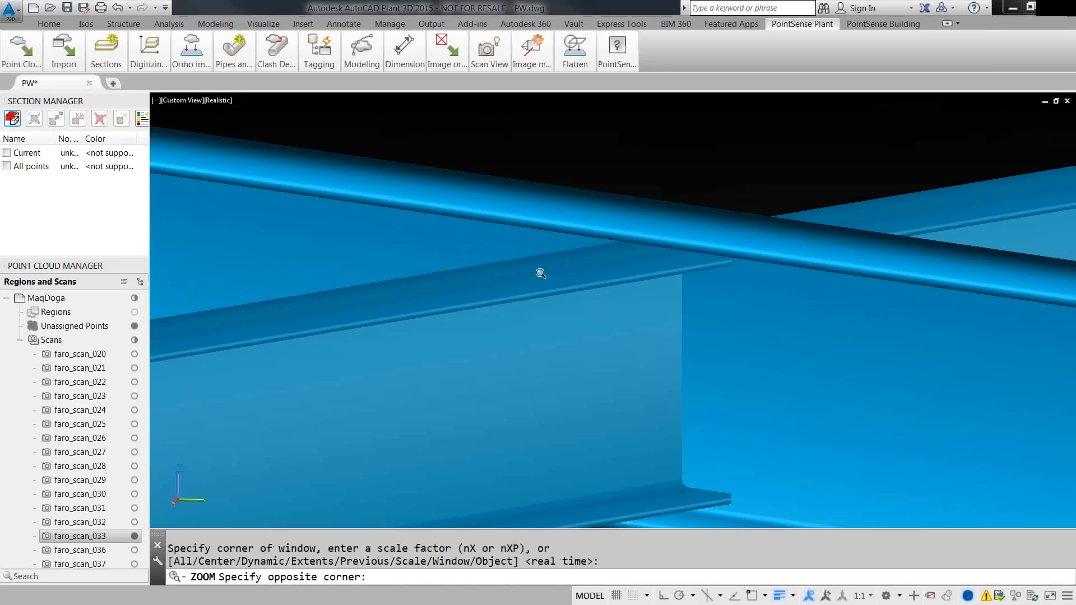
scroll(766, 278, "down", 8)
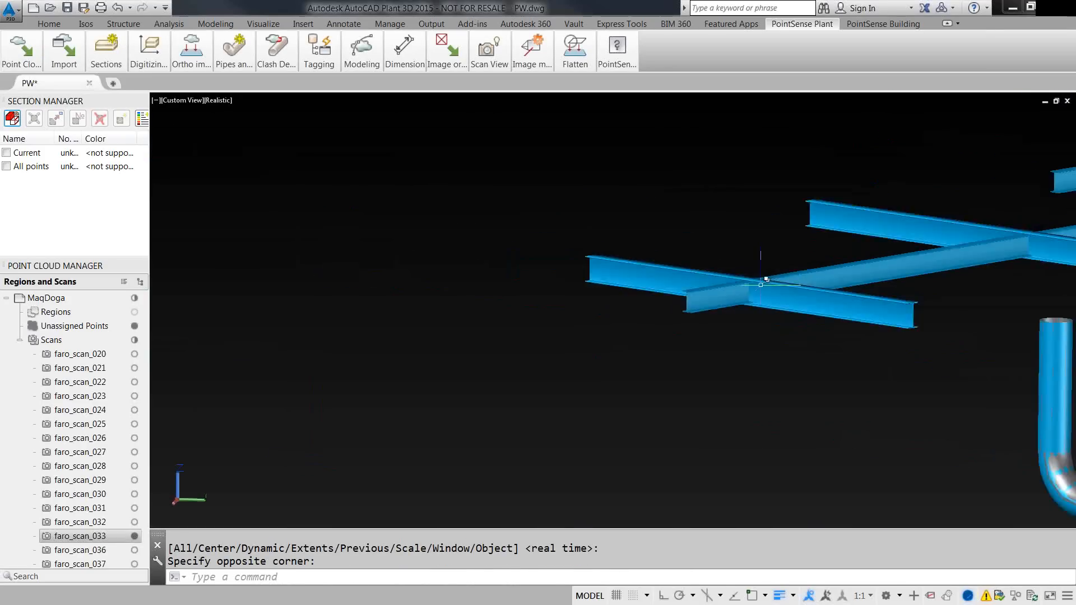
scroll(766, 278, "down", 5)
middle_click_drag(648, 252, 637, 312, "shift")
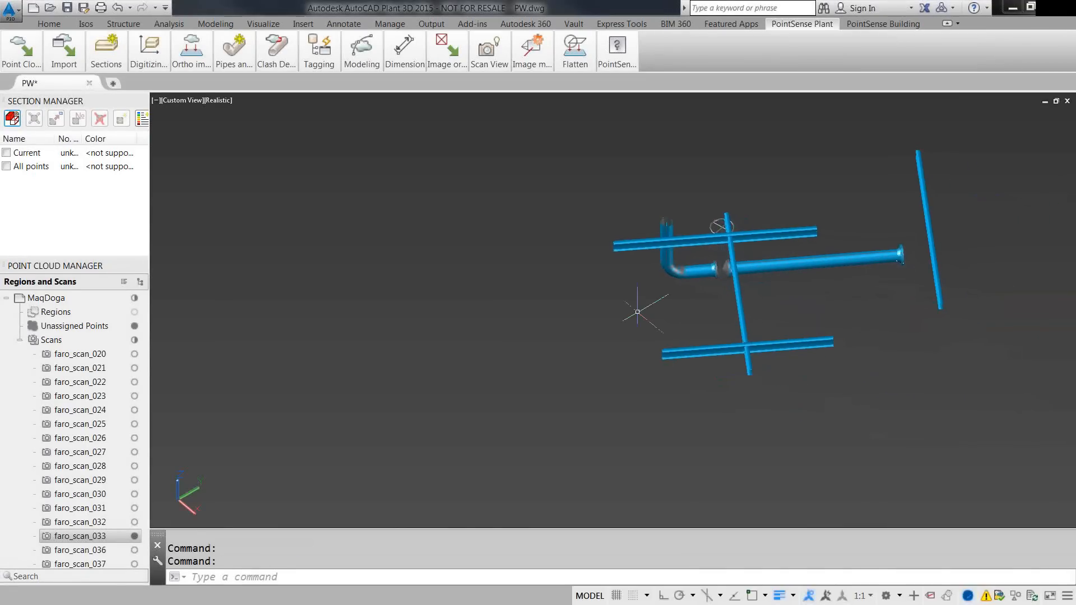
- Show all scan points again and extend both parallel W12x35 beams to the column at the far end of the pipe rack
left_click(234, 51)
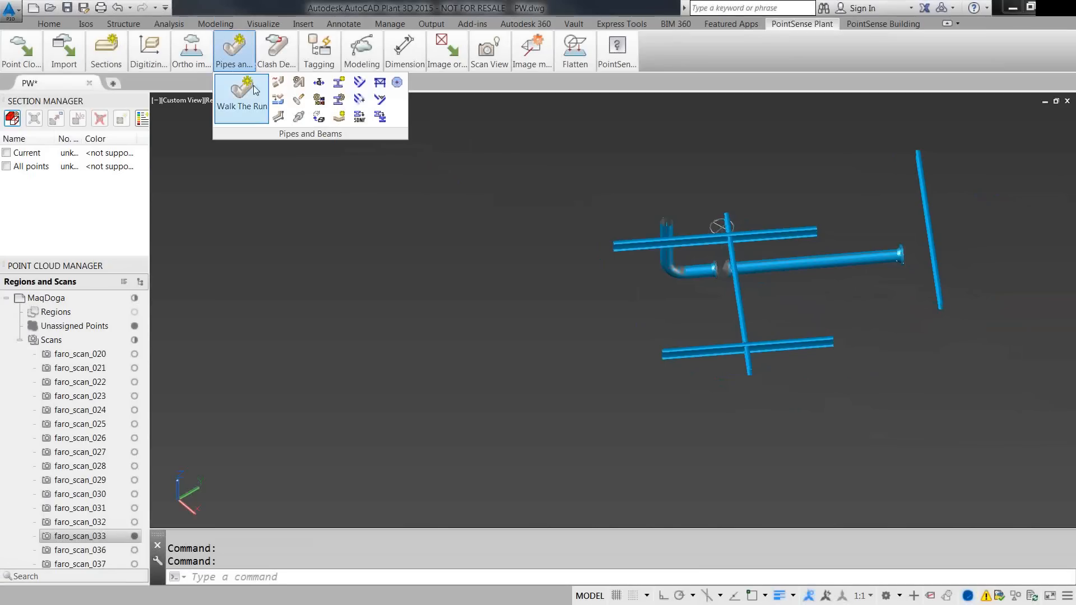
left_click(6, 166)
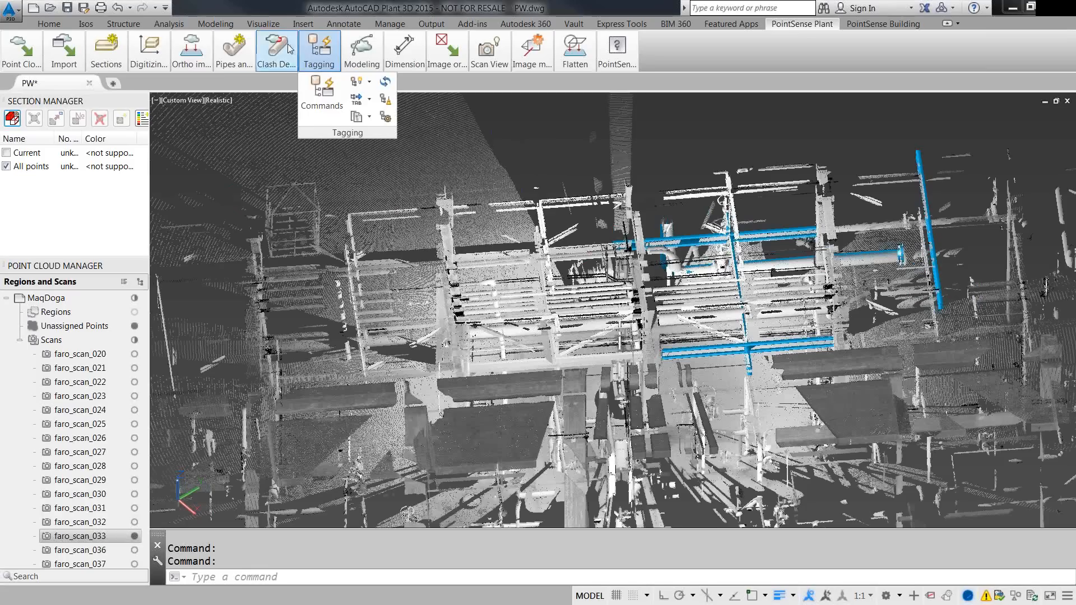
mouse_move(243, 58)
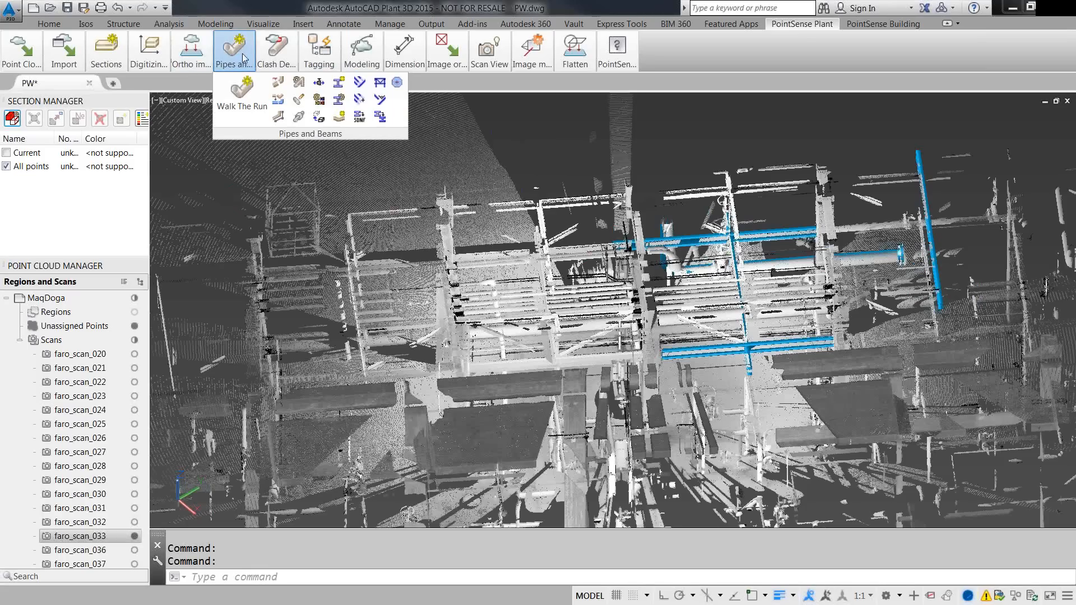
left_click(367, 106)
left_click(688, 238)
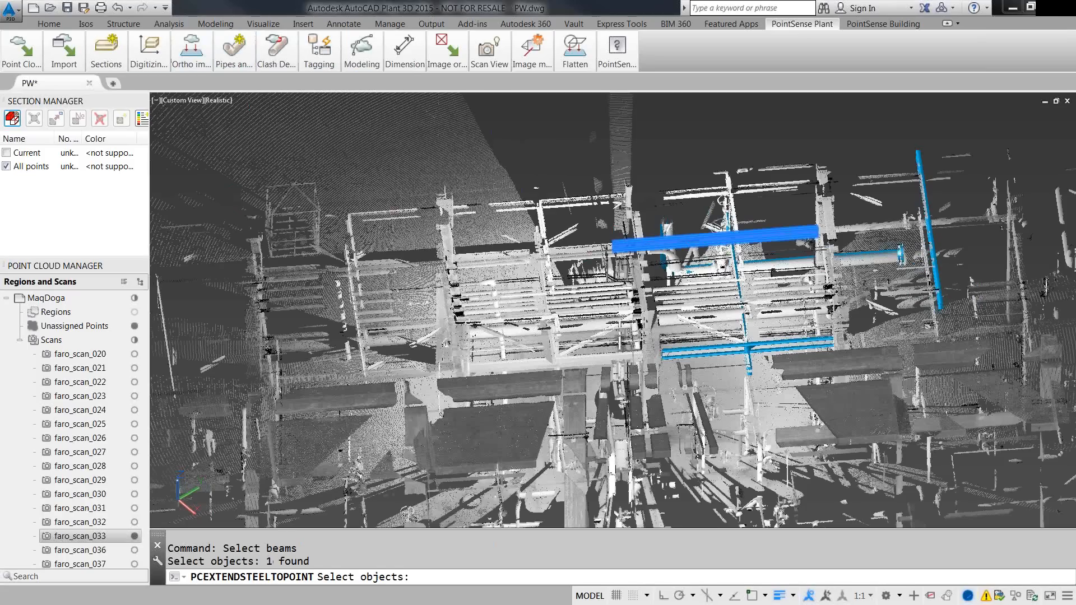
left_click(765, 339)
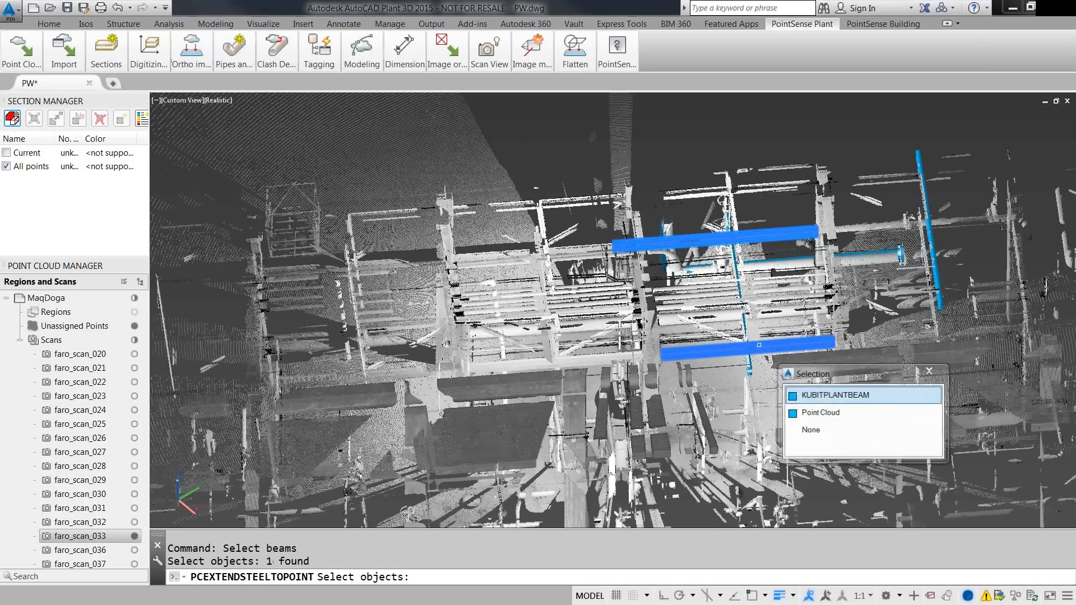
left_click(829, 396)
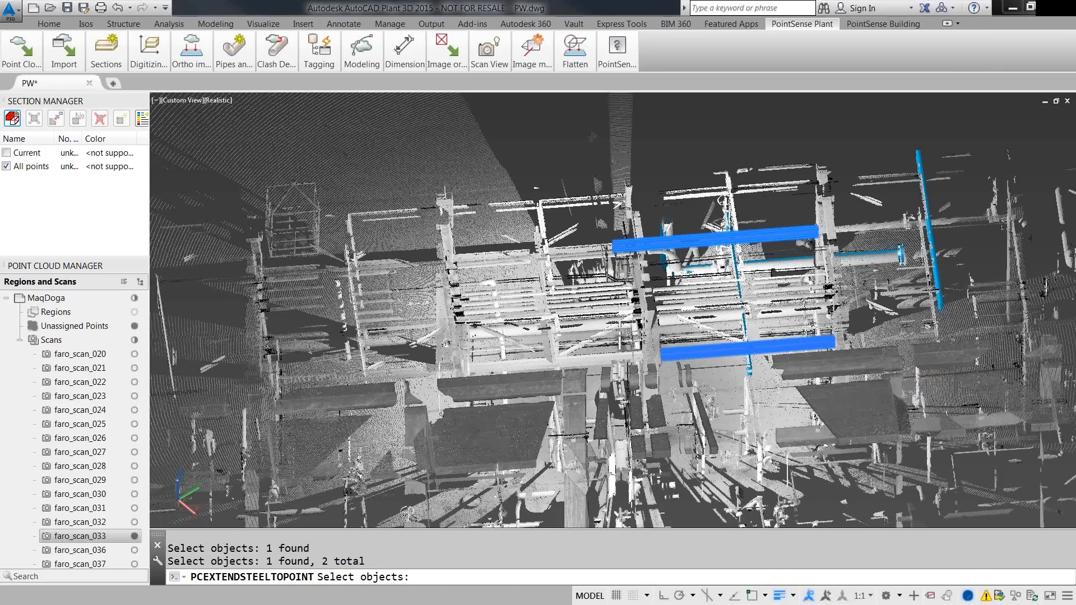
key("Return")
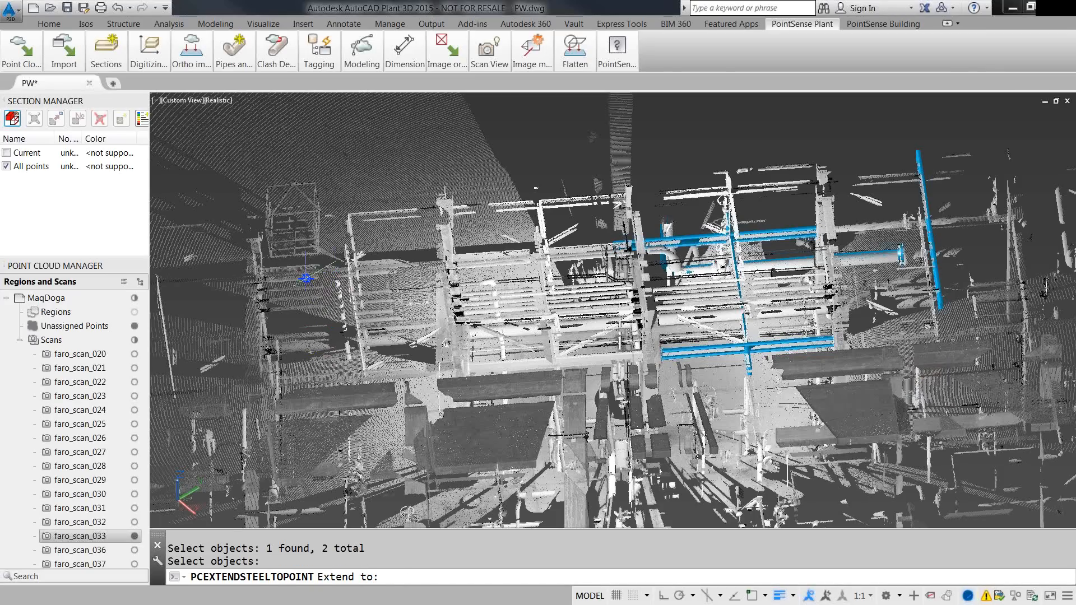
left_click(253, 249)
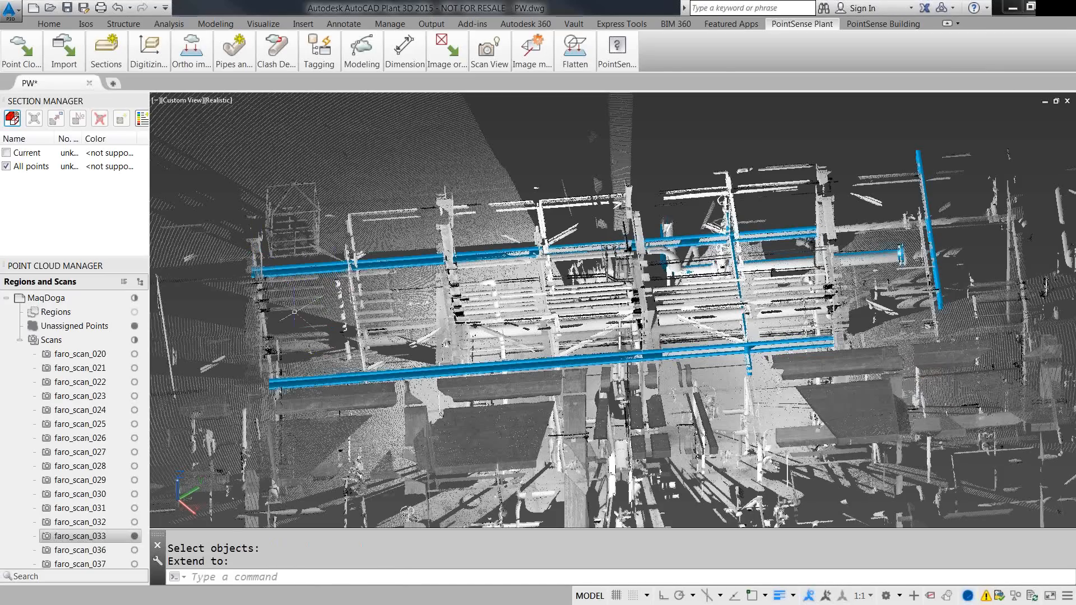
middle_click_drag(294, 312, 410, 340, "shift")
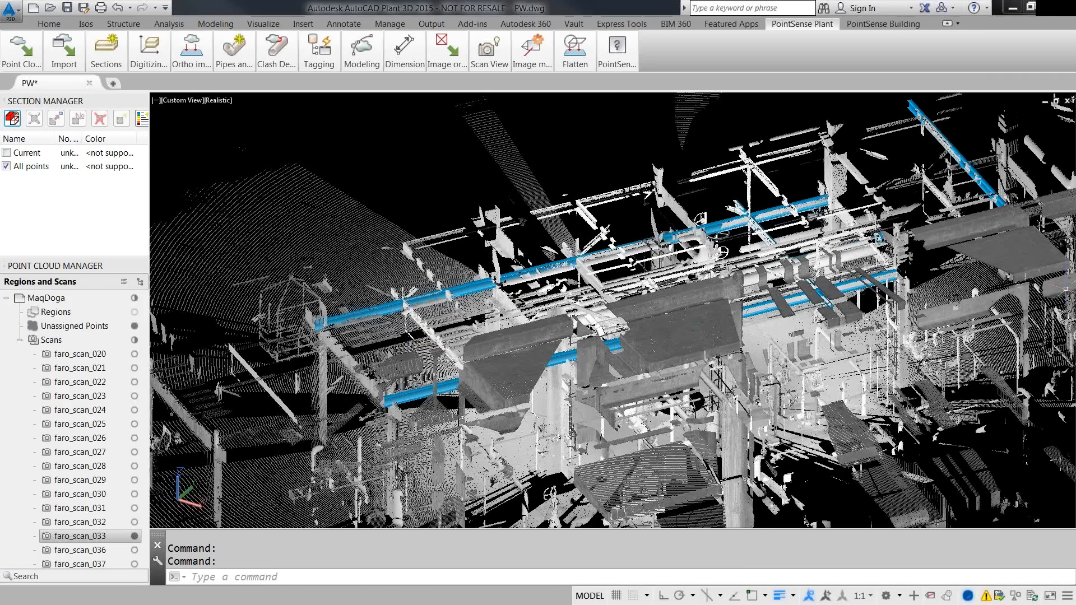
key("alt+Tab")
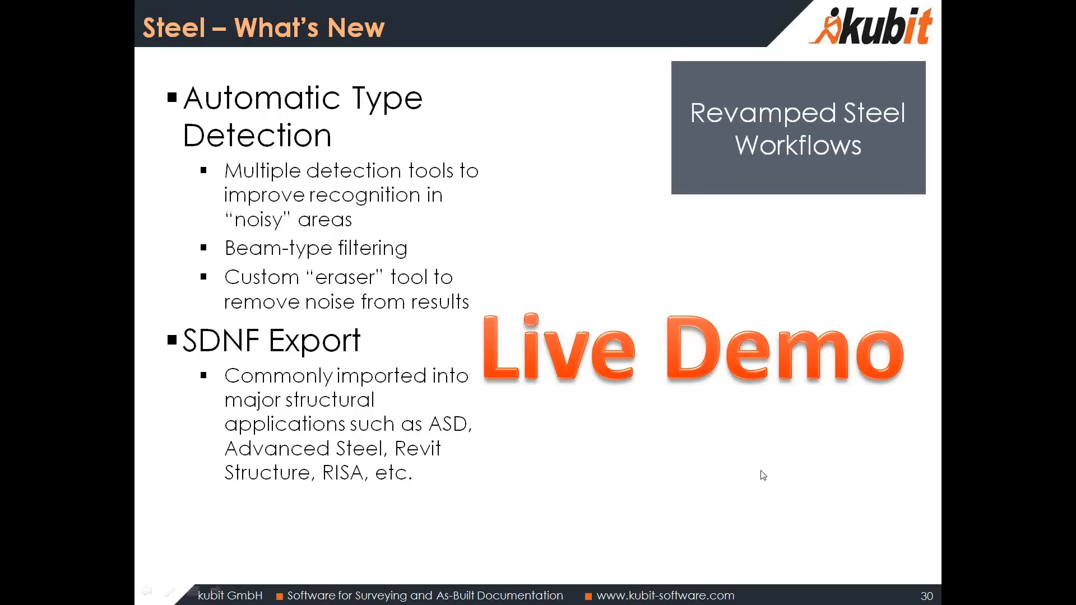
left_click(760, 470)
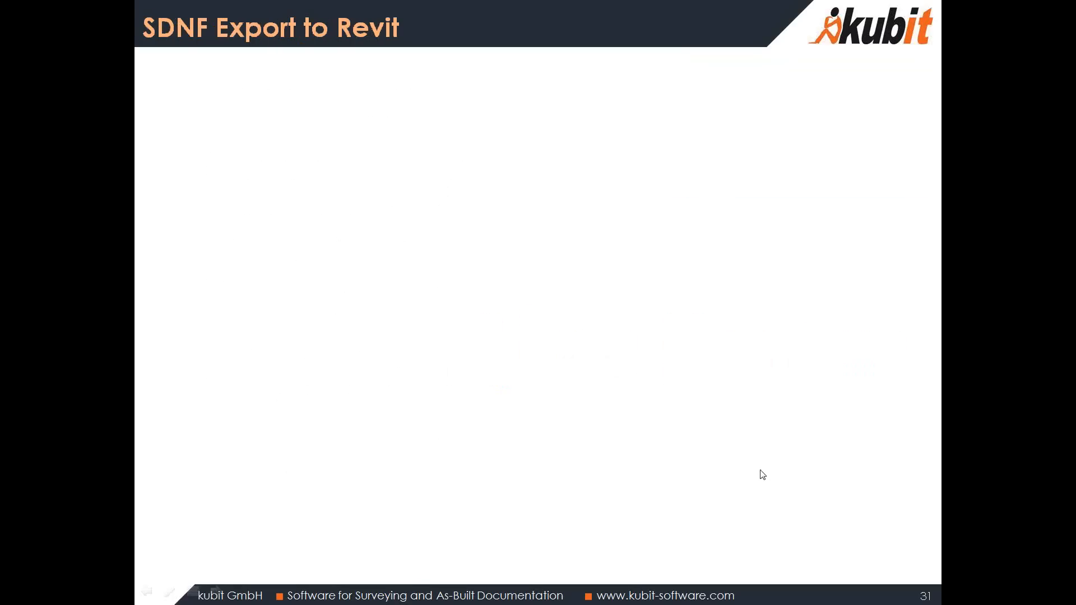
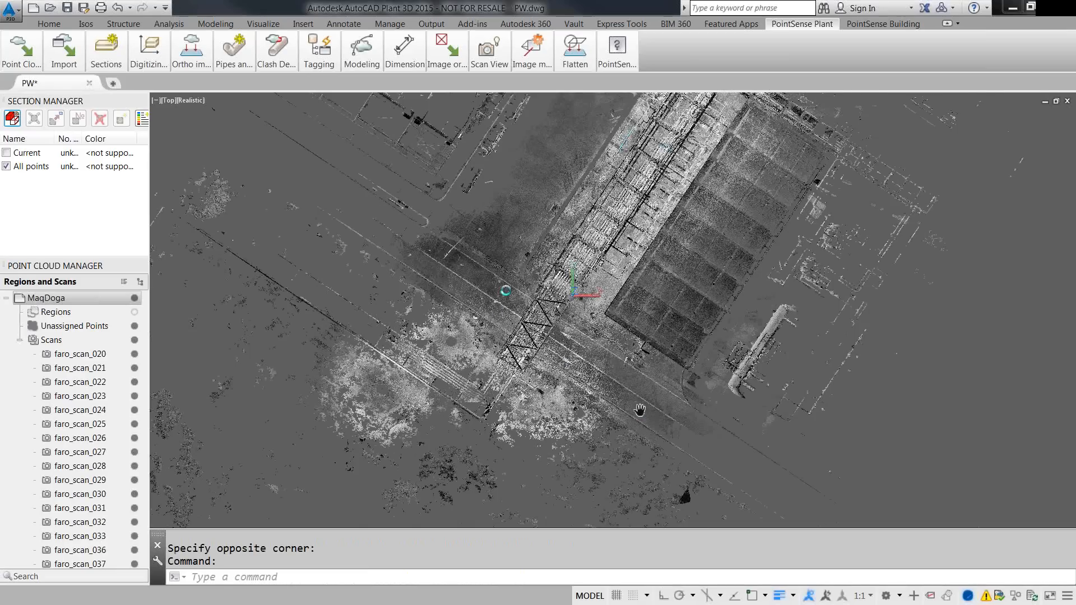
- Move the UCS origin to a point on the road beside the pipe bridge
scroll(499, 260, "up", 4)
type("ucs")
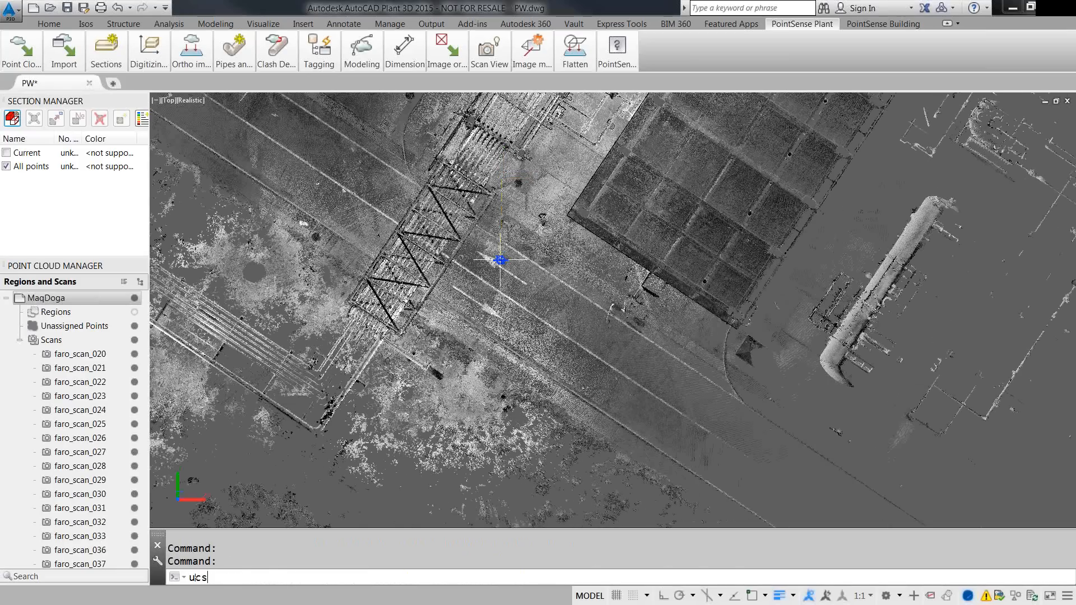
key("Return")
type("m")
key("Return")
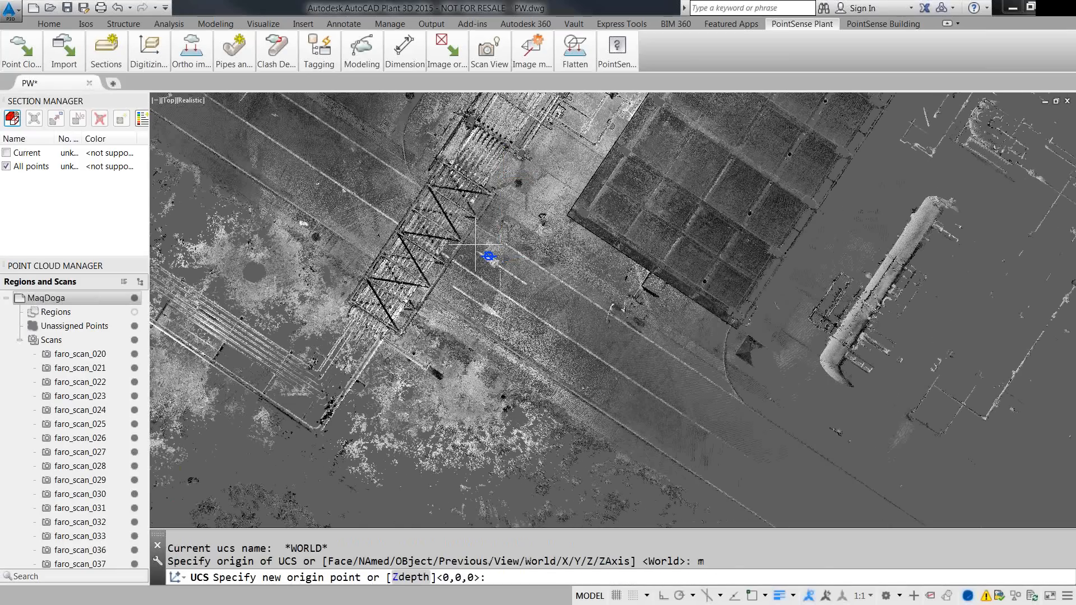
left_click(387, 199)
- Rotate the UCS about its Z axis by a picked angle so that X runs along the road
type("ucs")
key("Return")
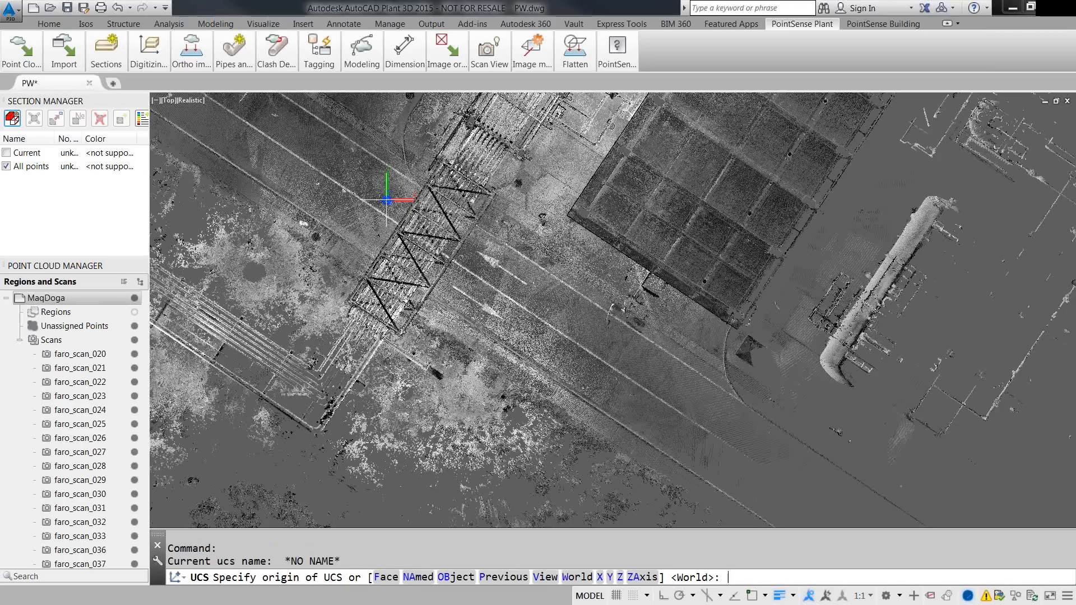
type("z")
key("Return")
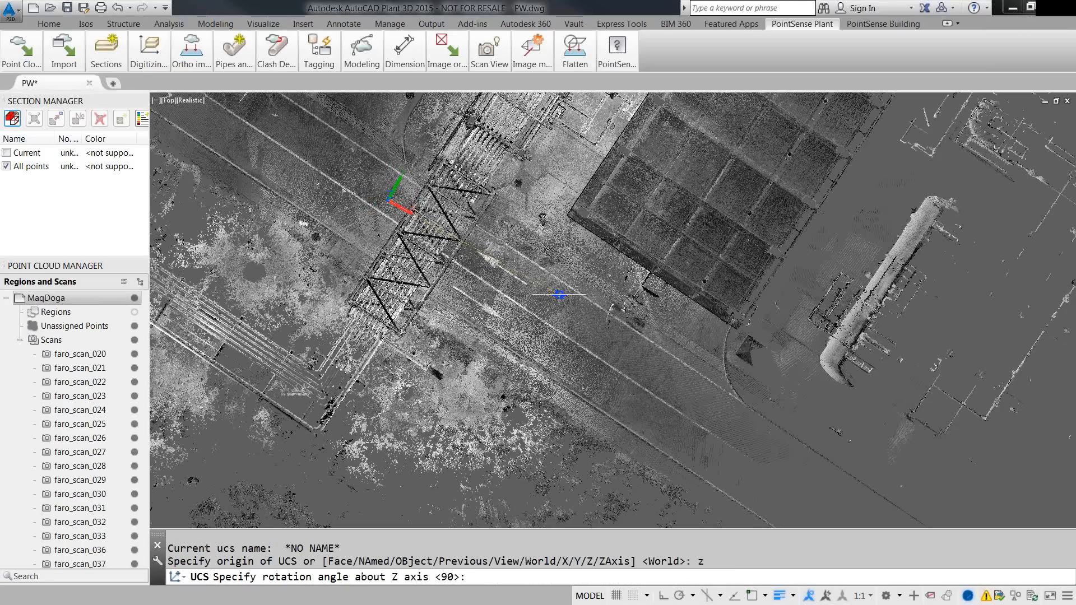
left_click(591, 326)
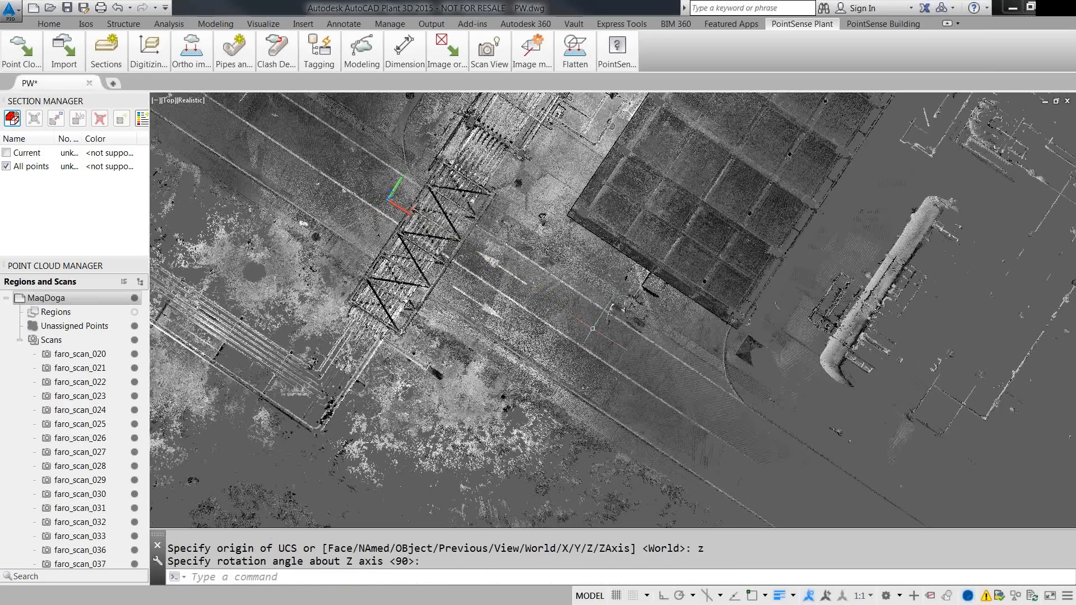
- Set a plan view of the current UCS and frame the pipe bridge where it crosses the road
type("plan")
key("Return")
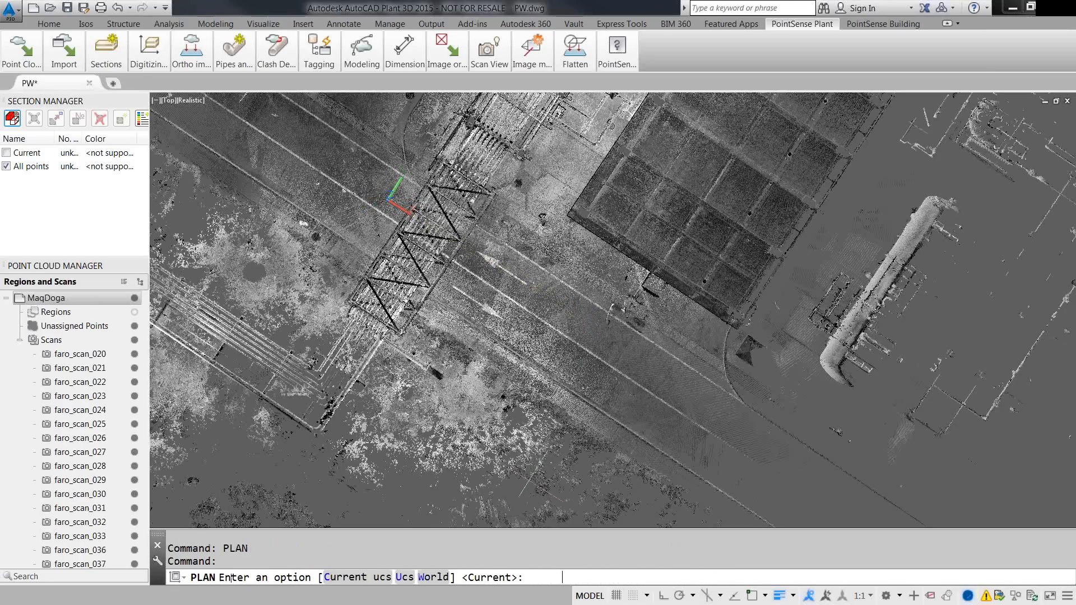
key("Return")
type("z")
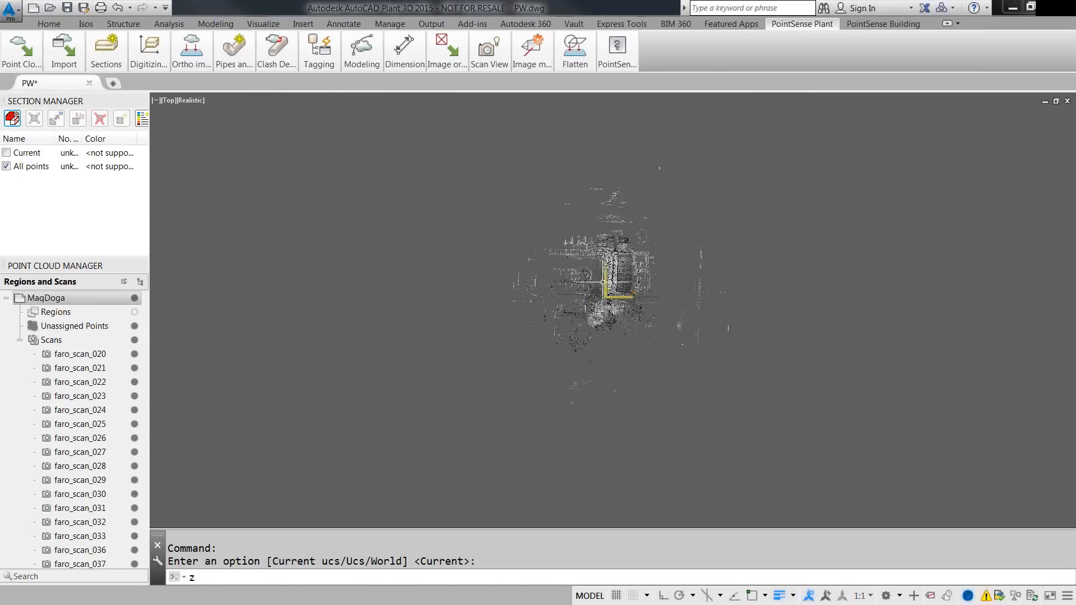
key("Return")
left_click(602, 282)
left_click(633, 289)
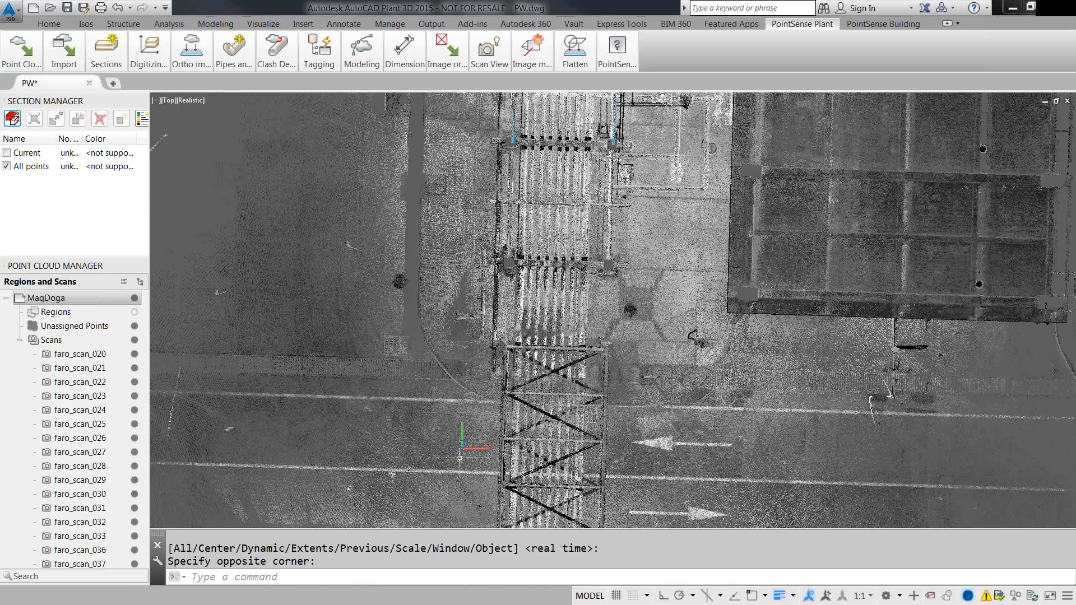
- Section the point cloud with a three-point circle on the ground beside the pipe rack, and bring back all points
left_click(99, 52)
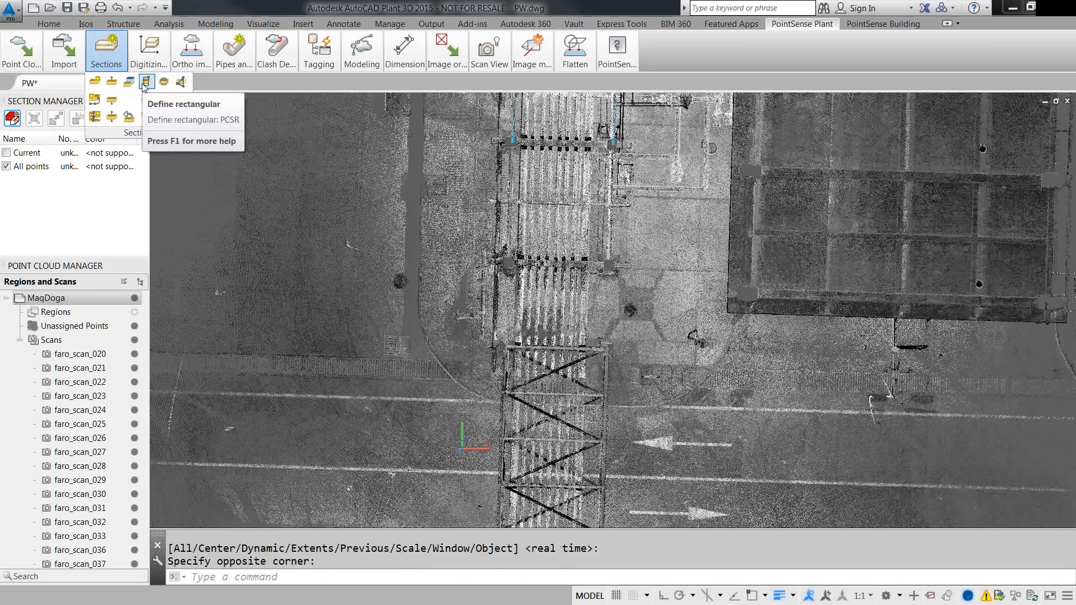
left_click(162, 82)
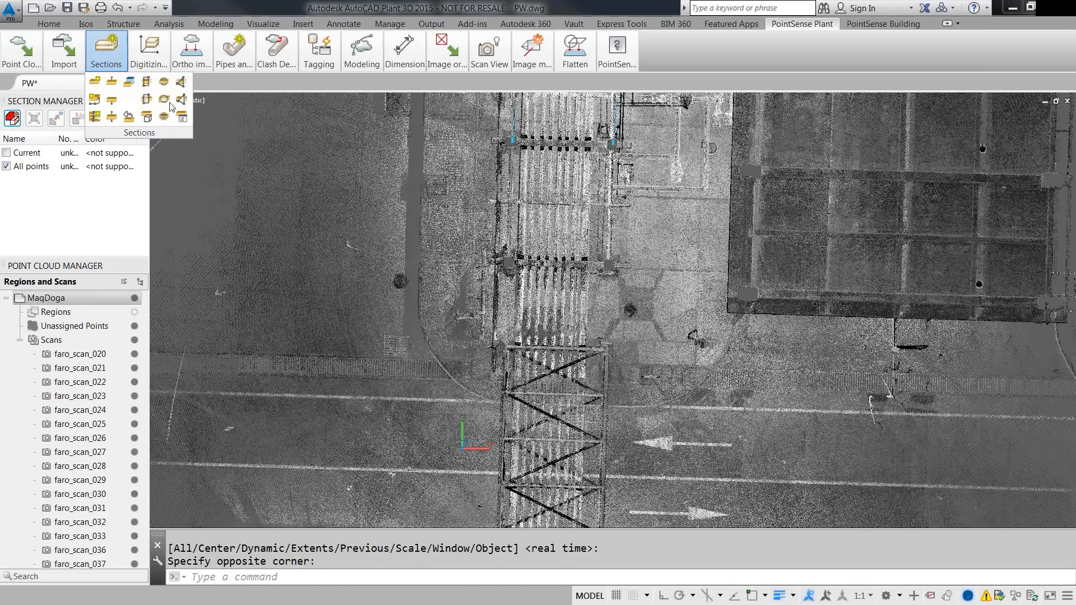
left_click(274, 225)
left_click(340, 169)
left_click(454, 259)
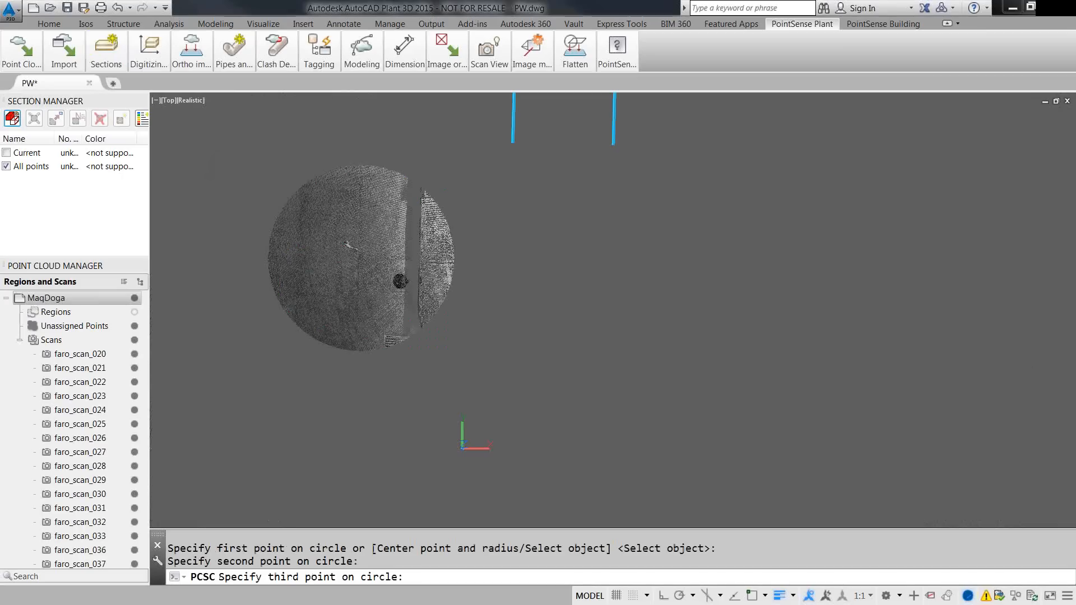
left_click(7, 152)
- Define a rectangular section keeping the points inside, around the road and kerb at the pipe bridge
left_click(106, 50)
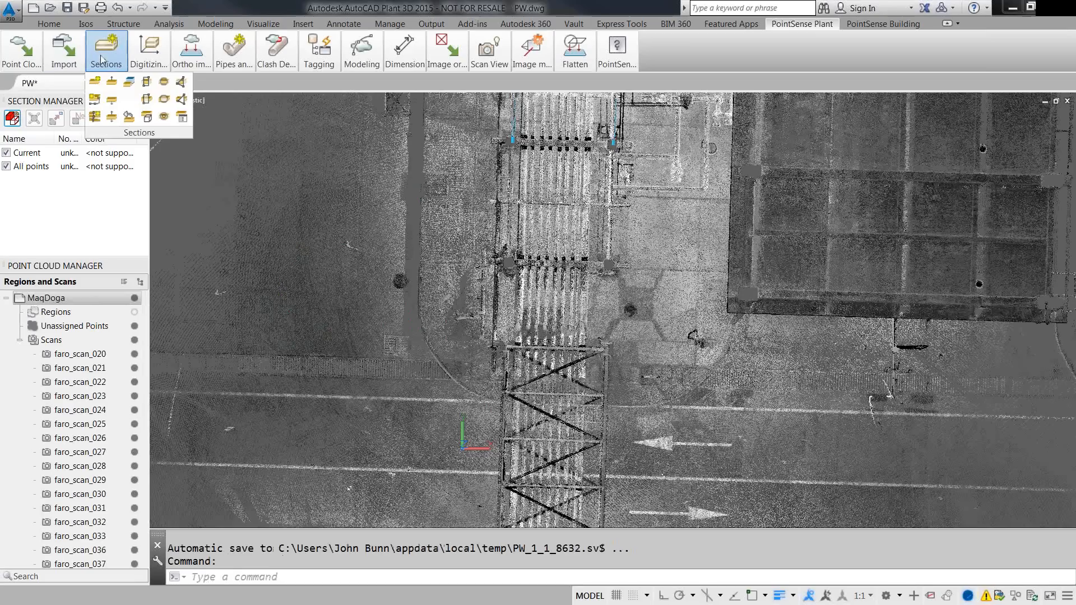
left_click(146, 82)
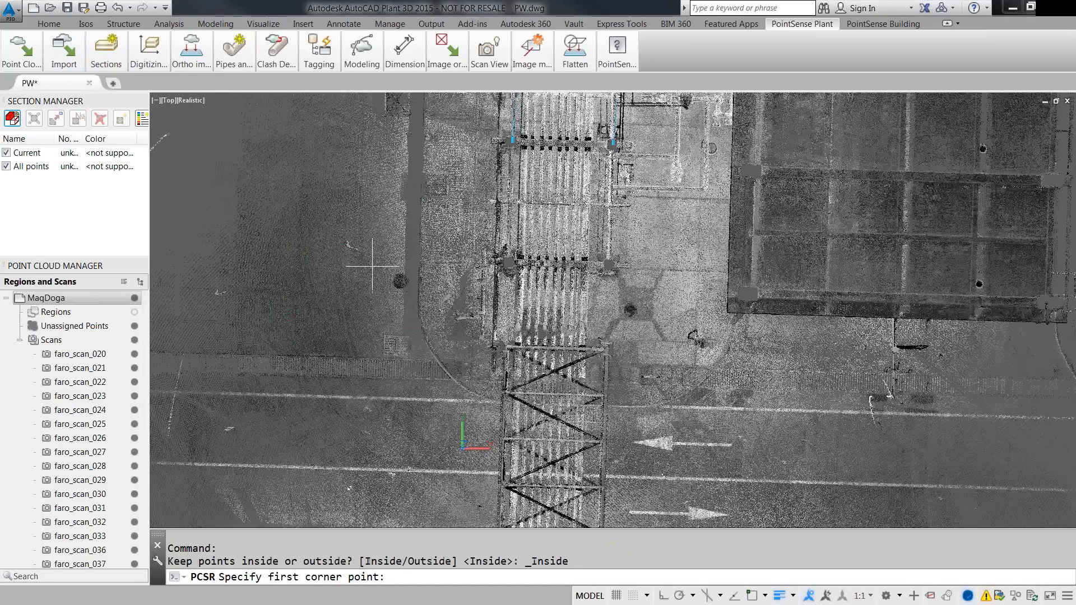
left_click(377, 310)
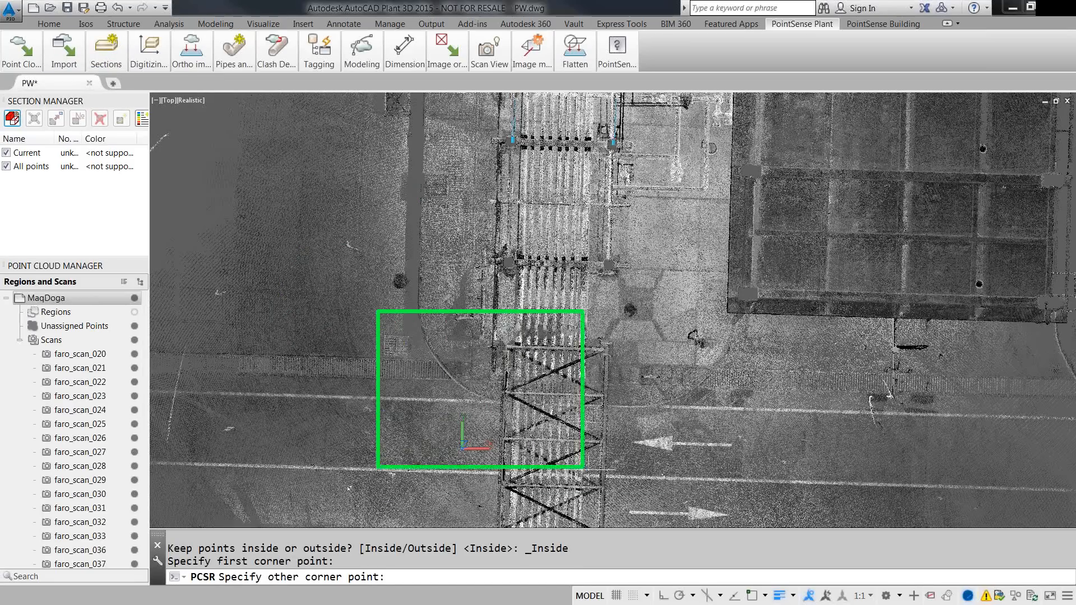
left_click(651, 497)
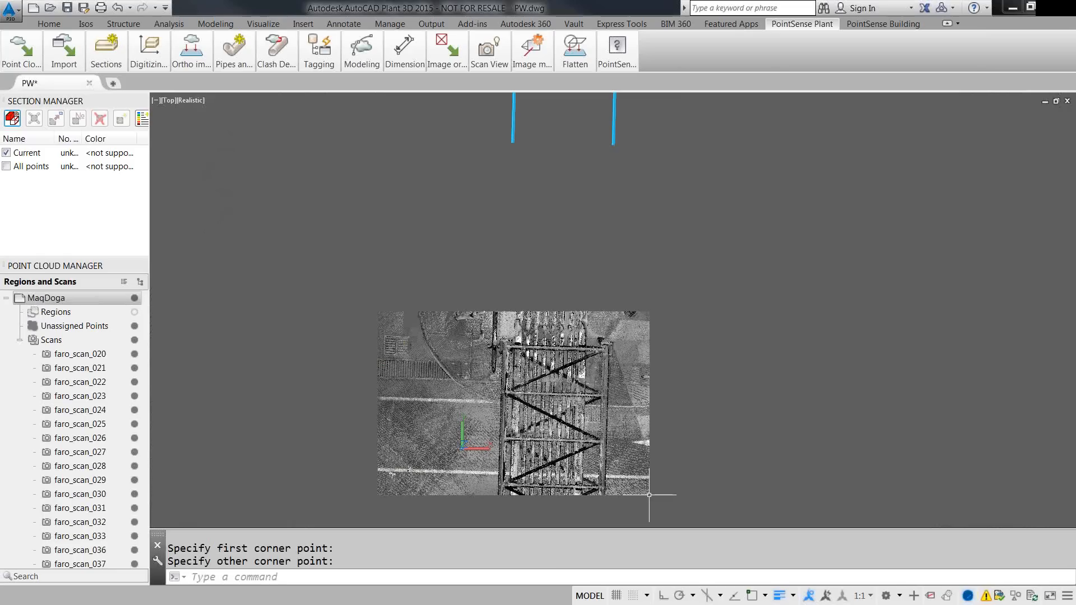
- Start a plane analysis of the sectioned road surface against the XY plane of the current UCS
middle_click_drag(734, 409, 747, 349, "shift")
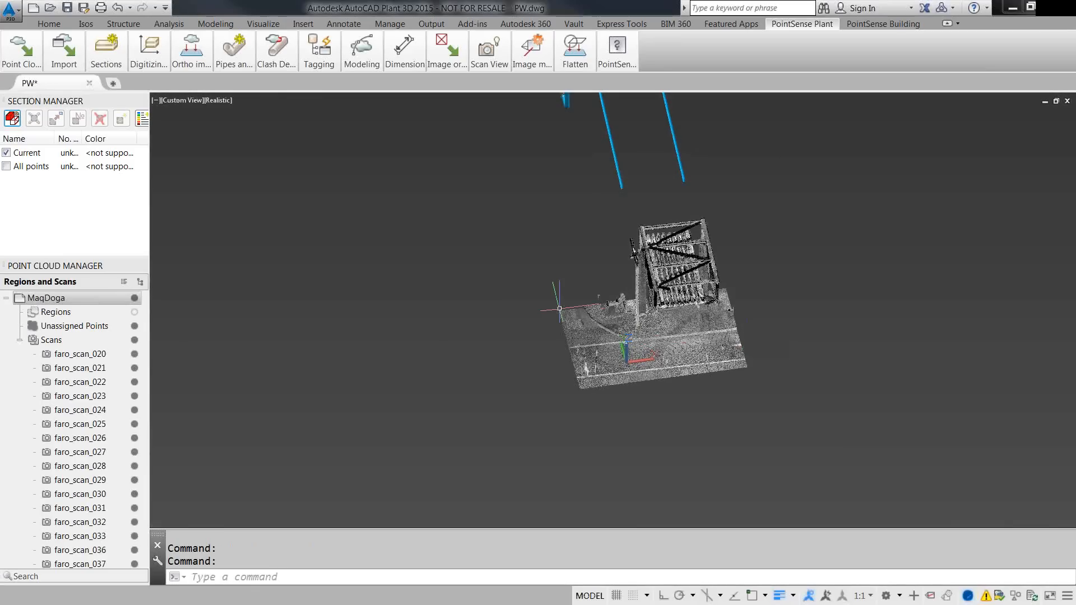
type("z")
key("Return")
left_click(555, 303)
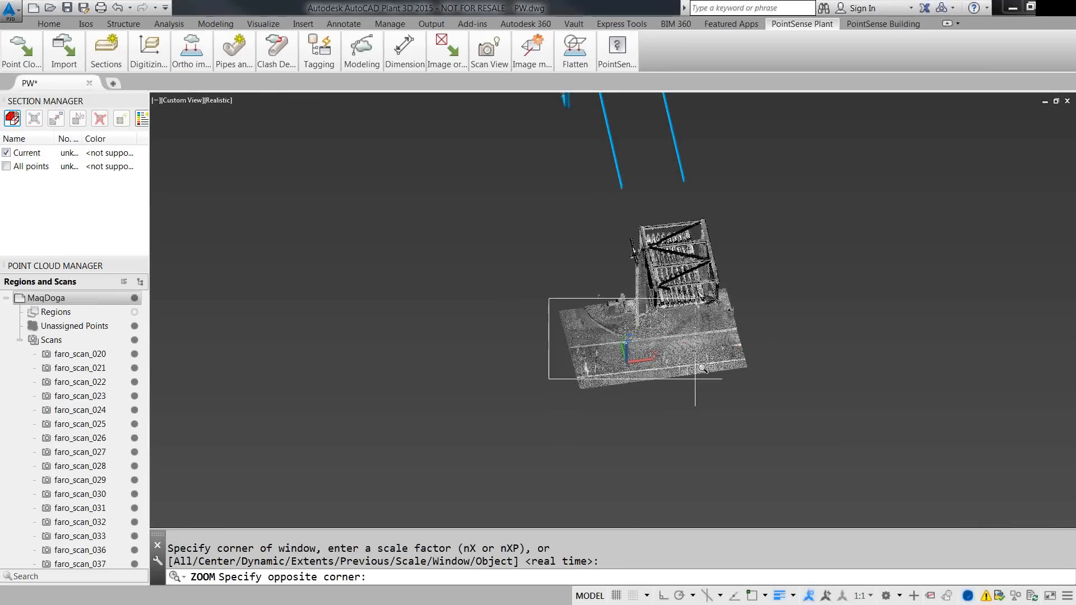
left_click(702, 368)
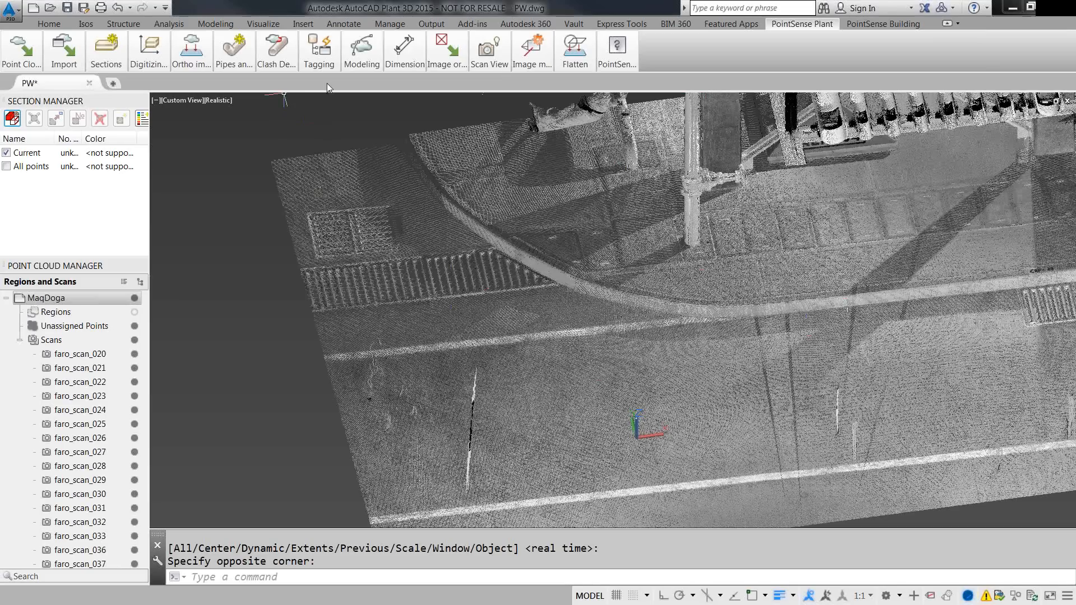
mouse_move(361, 51)
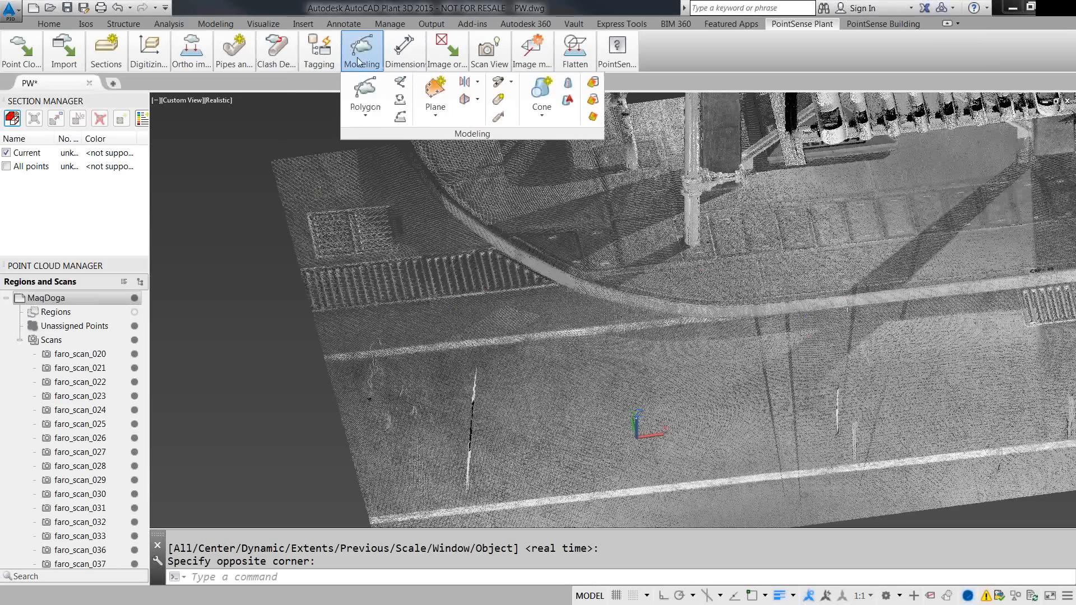
left_click(593, 116)
left_click_drag(566, 163, 309, 159)
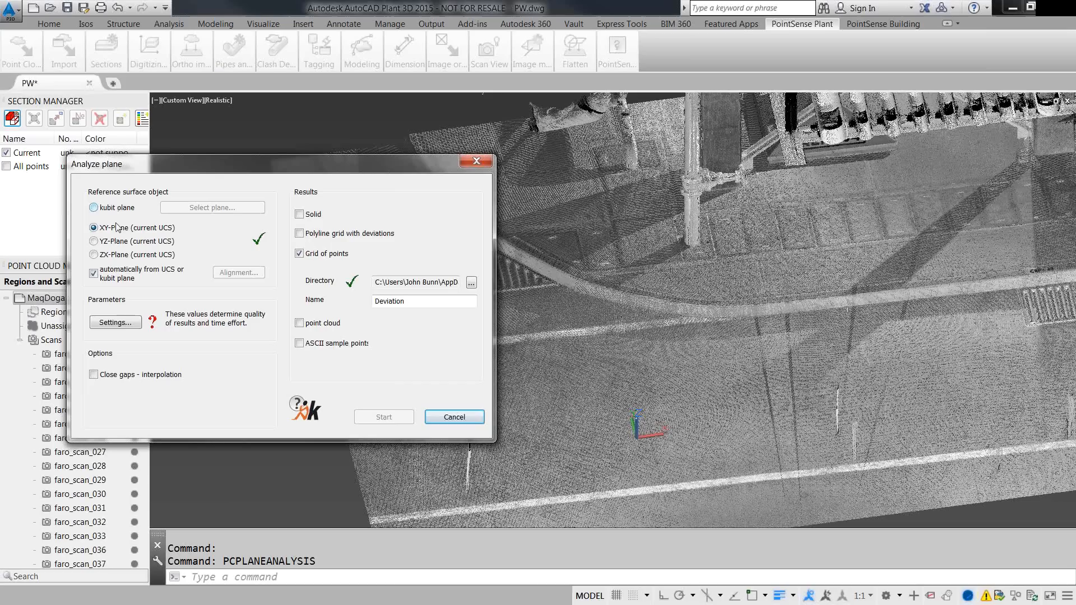
- Set the analysis parameters to a maximum distance of 6, a 6 by 6 grid and Average sampling
left_click(116, 324)
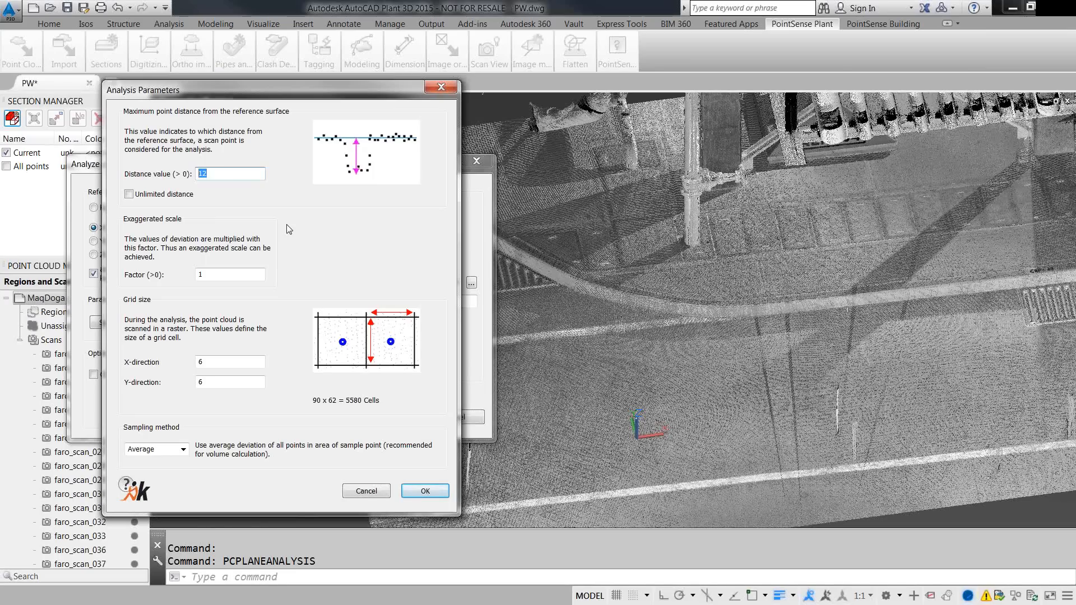
type("6,")
key("BackSpace")
left_click(230, 362)
left_click(216, 382)
left_click(183, 450)
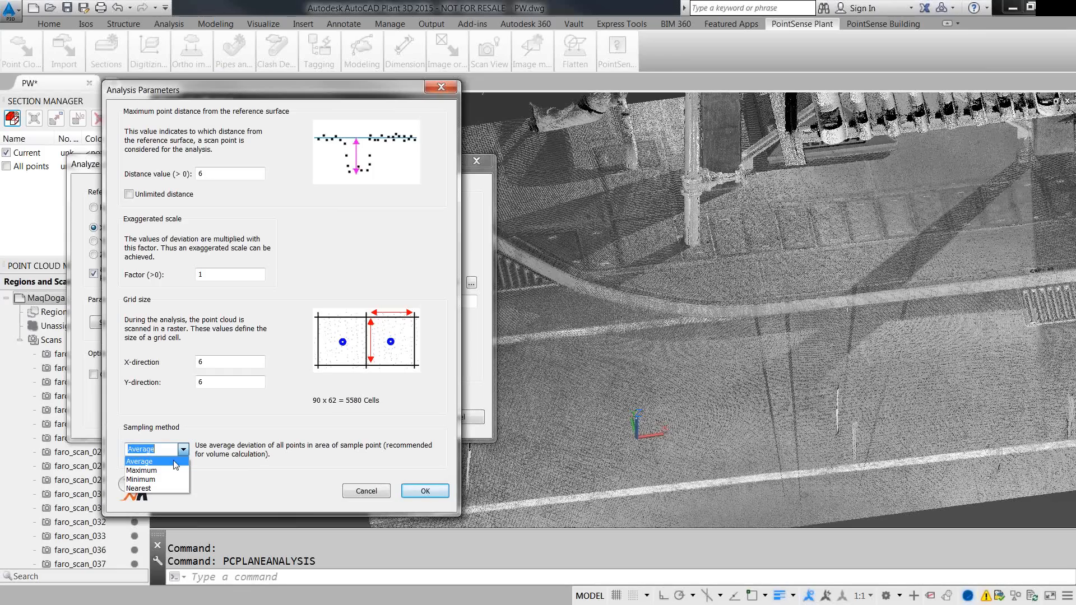
left_click(176, 463)
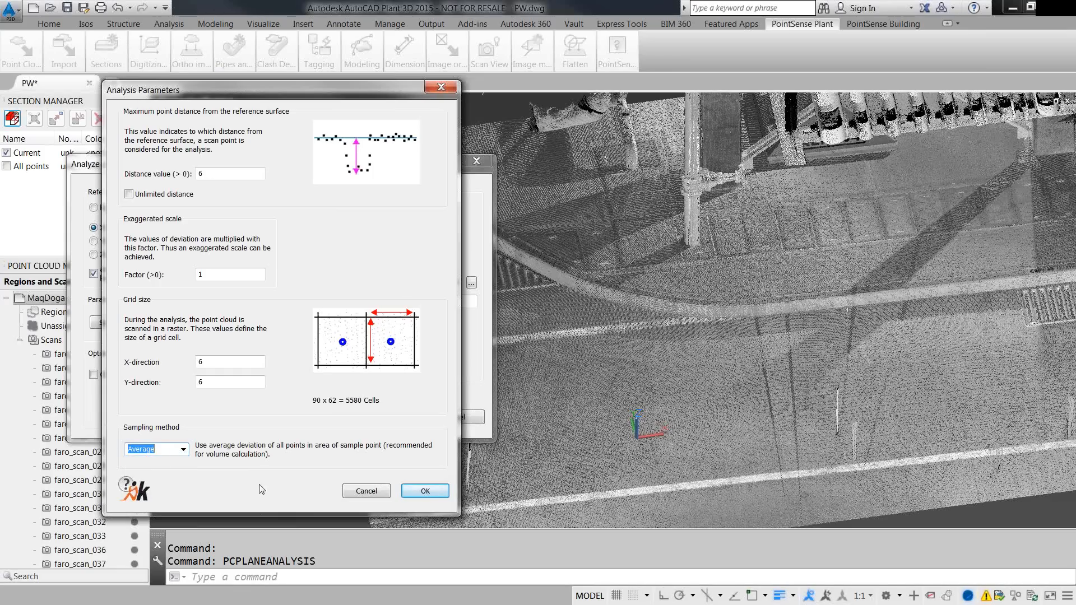
left_click(422, 491)
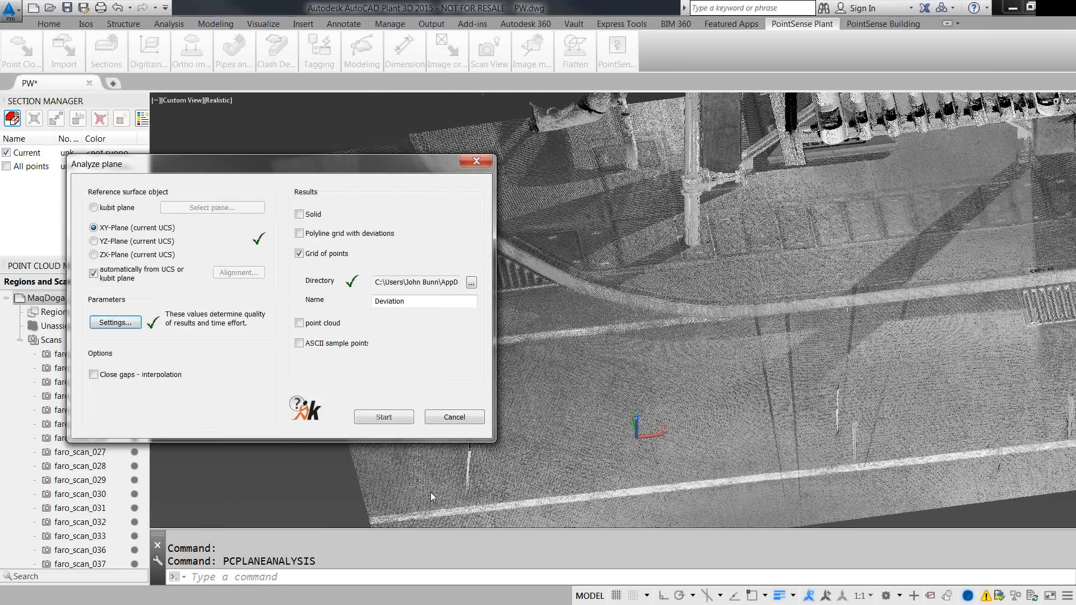
- Run the analysis to create a grid of points named Deviation, and compare it with the section's scan points by toggling their display
left_click(389, 421)
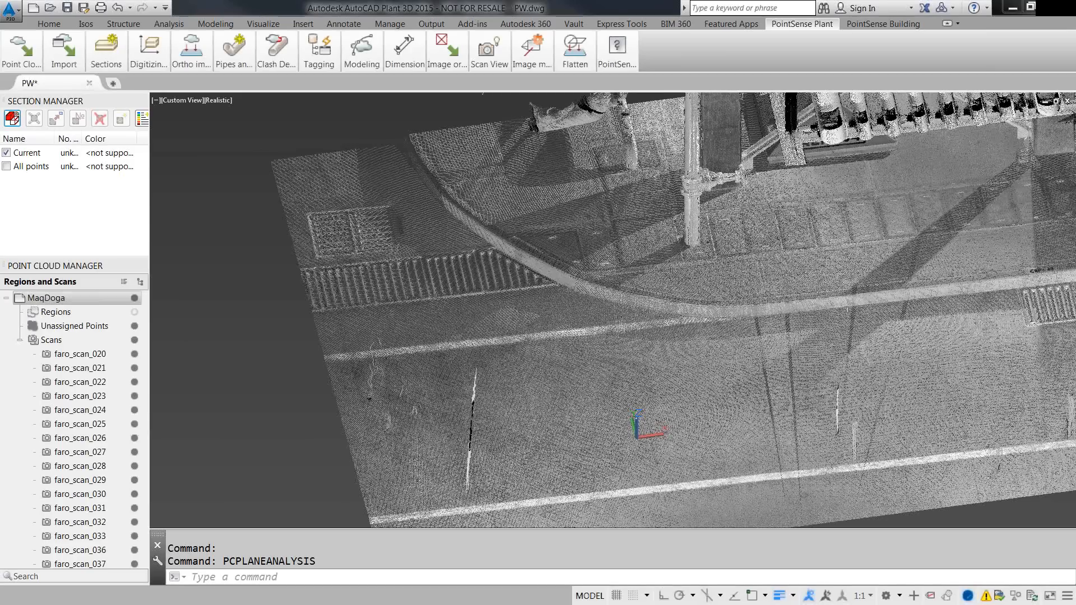
left_click(7, 153)
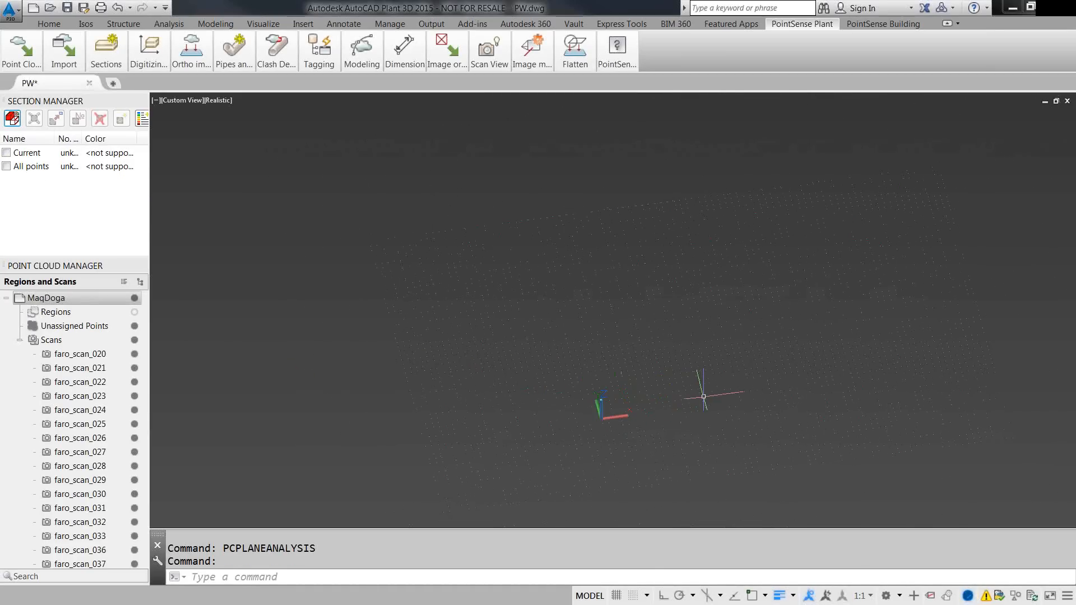
middle_click_drag(703, 393, 764, 341, "shift")
scroll(664, 325, "up", 4)
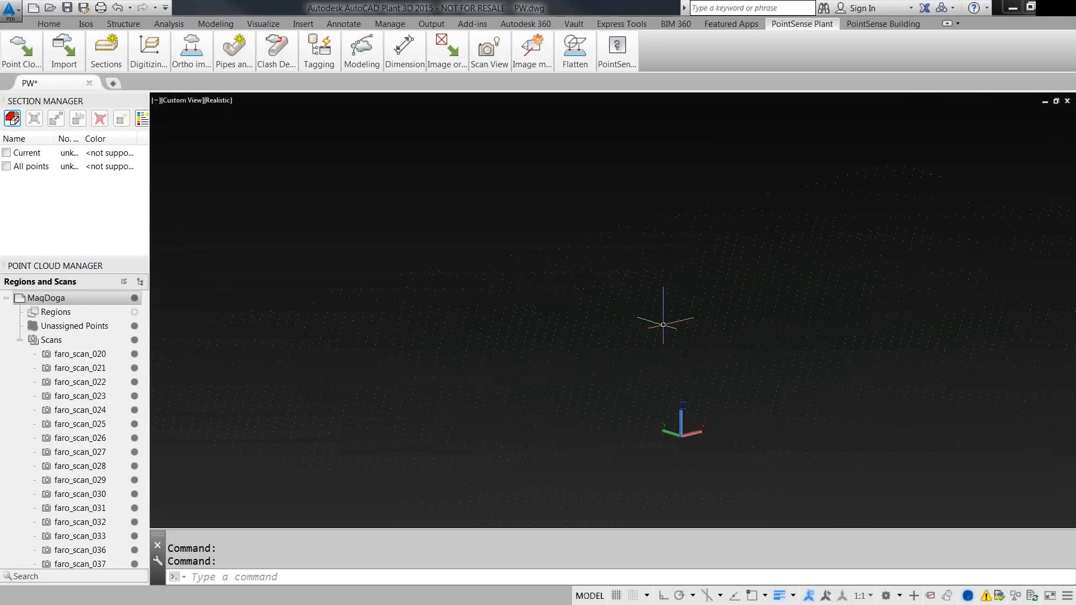
left_click(7, 153)
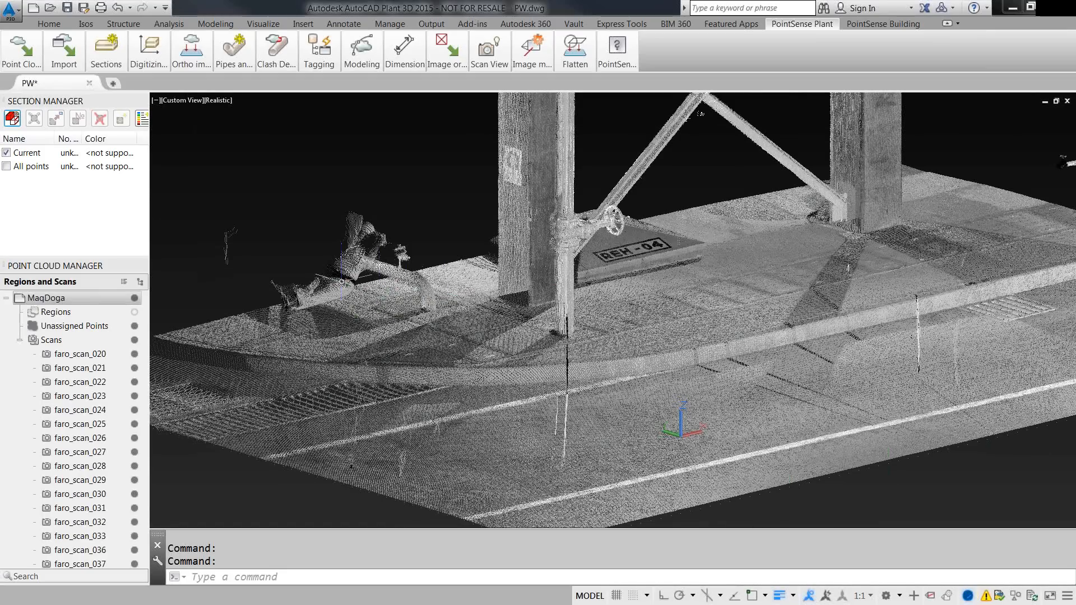
left_click(7, 153)
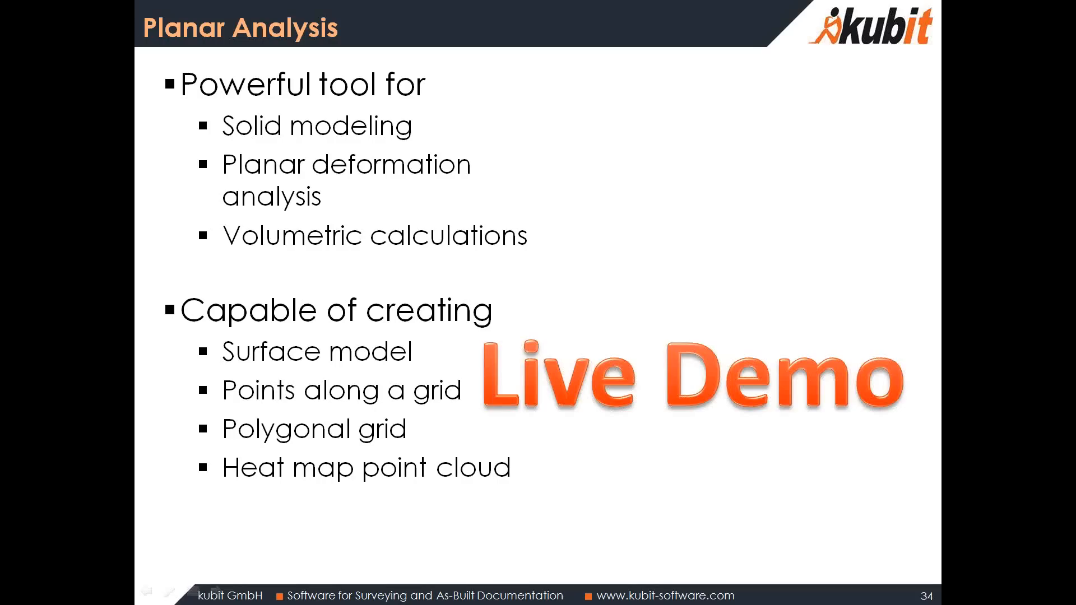
key("Right")
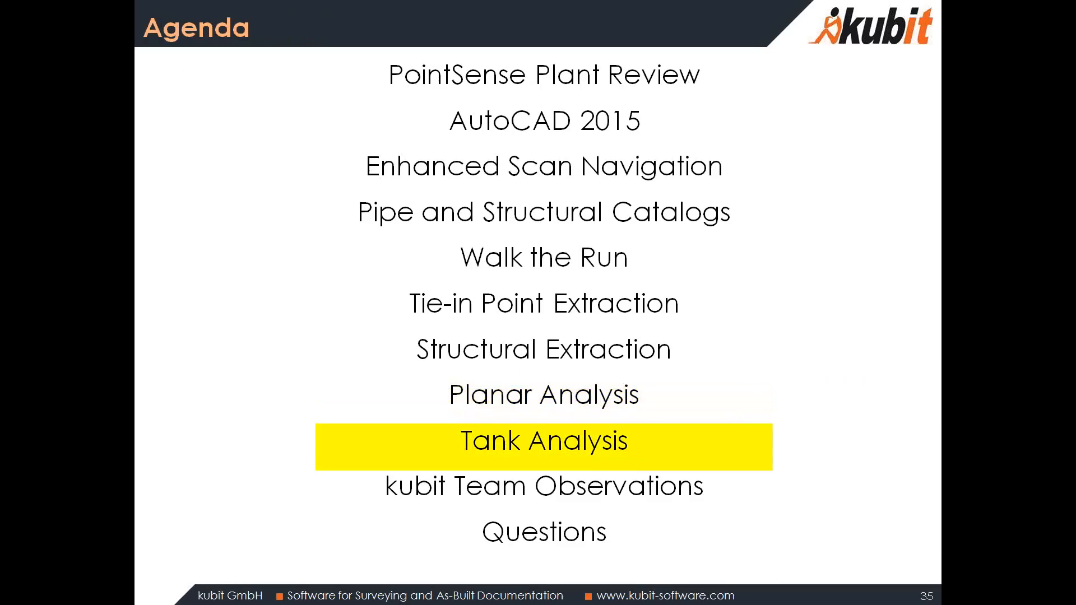
key("Right")
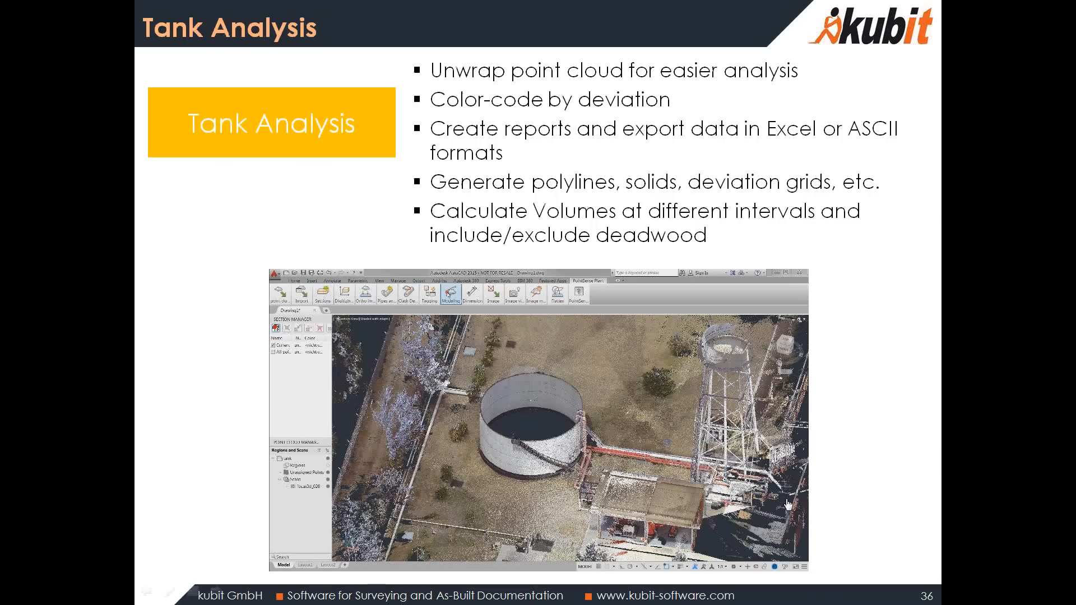